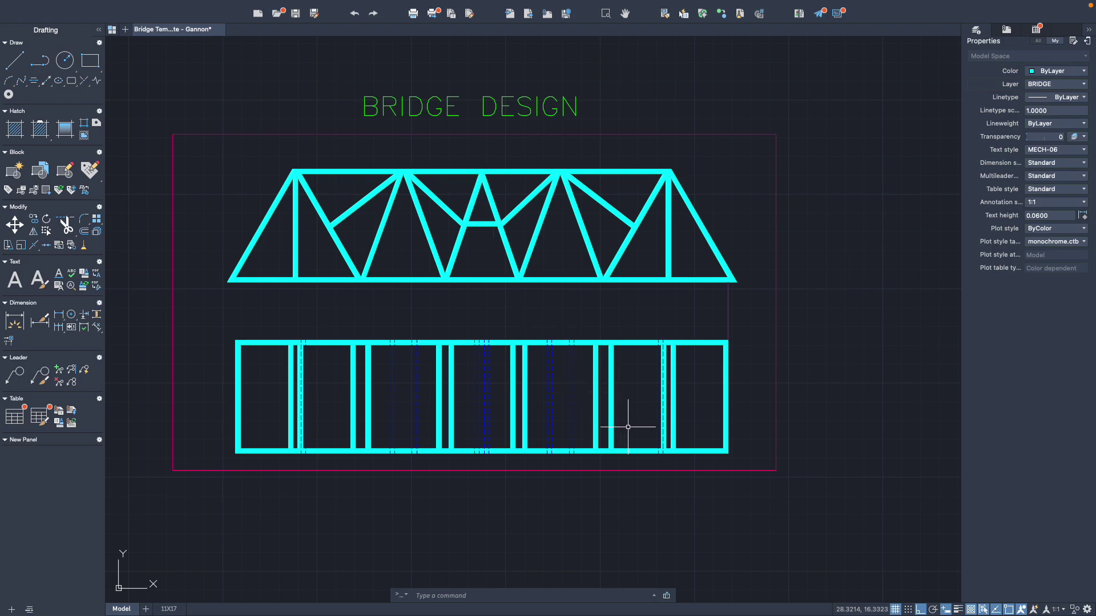
Step: Copy the entire plan view below the truss elevation straight down, clear of the magenta border
{"action": "left_click", "coordinate": [740, 459]}
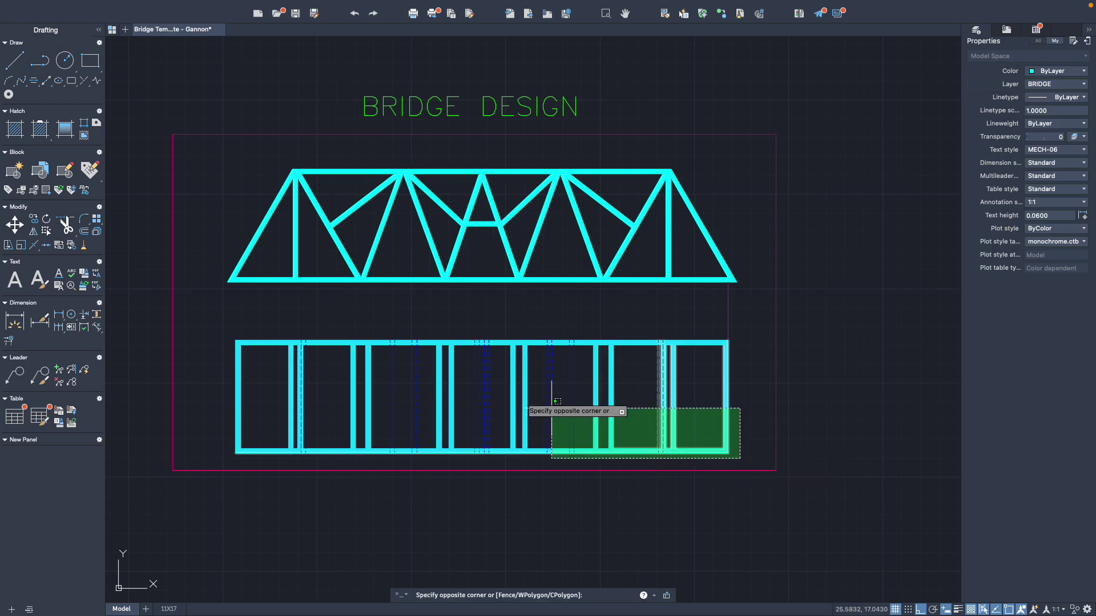
{"action": "left_click", "coordinate": [237, 329]}
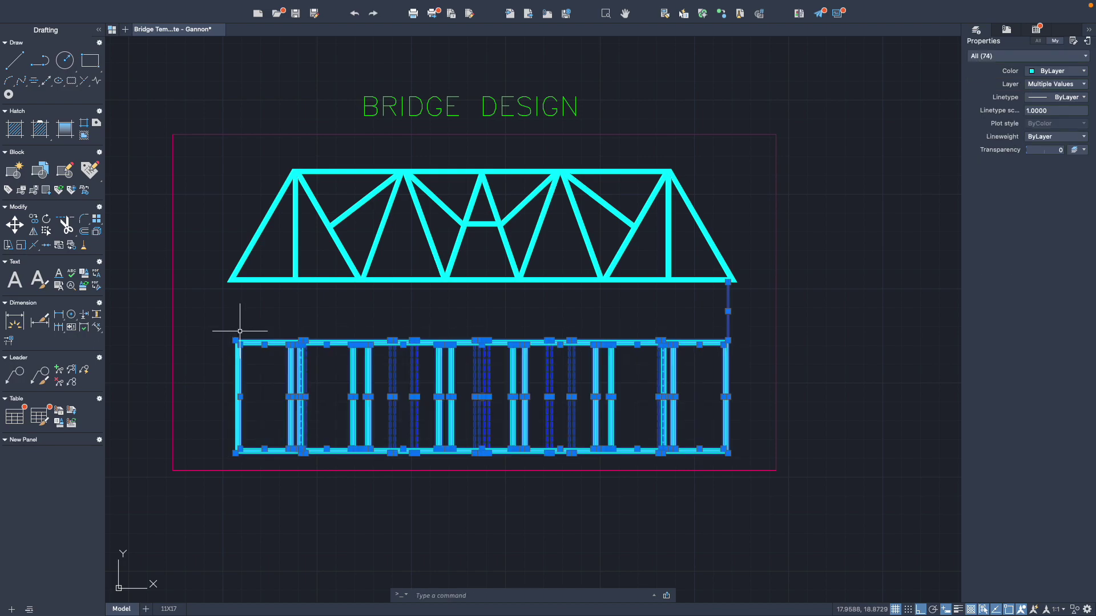
{"action": "right_click", "coordinate": [264, 348]}
{"action": "left_click", "coordinate": [285, 419]}
{"action": "left_click", "coordinate": [236, 341]}
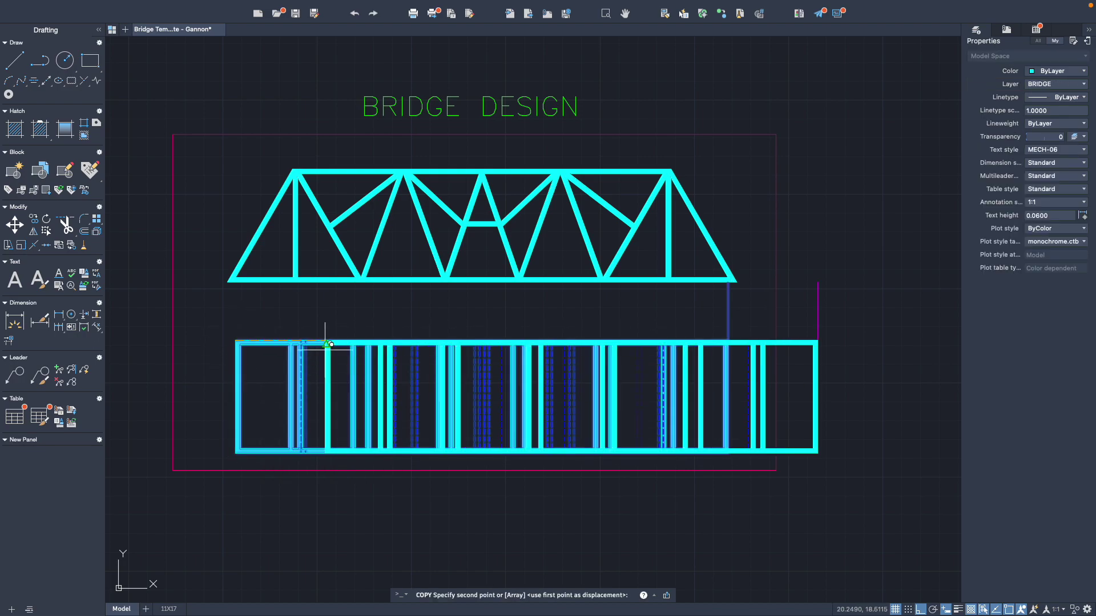
{"action": "scroll", "coordinate": [622, 434], "scroll_direction": "down", "scroll_amount": 5}
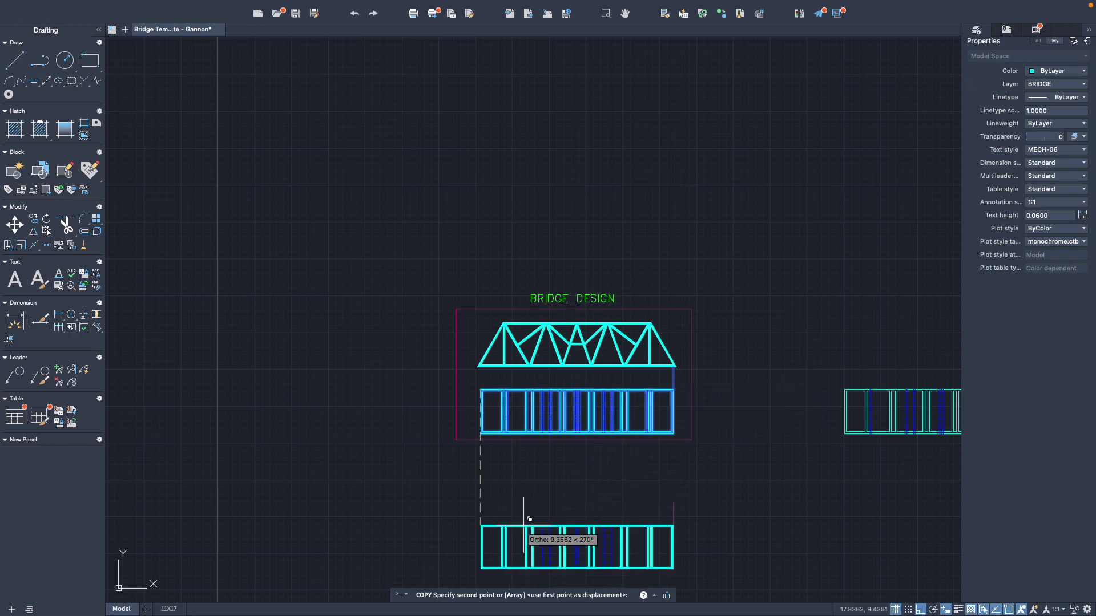
{"action": "left_click", "coordinate": [524, 504]}
{"action": "key", "text": "Escape"}
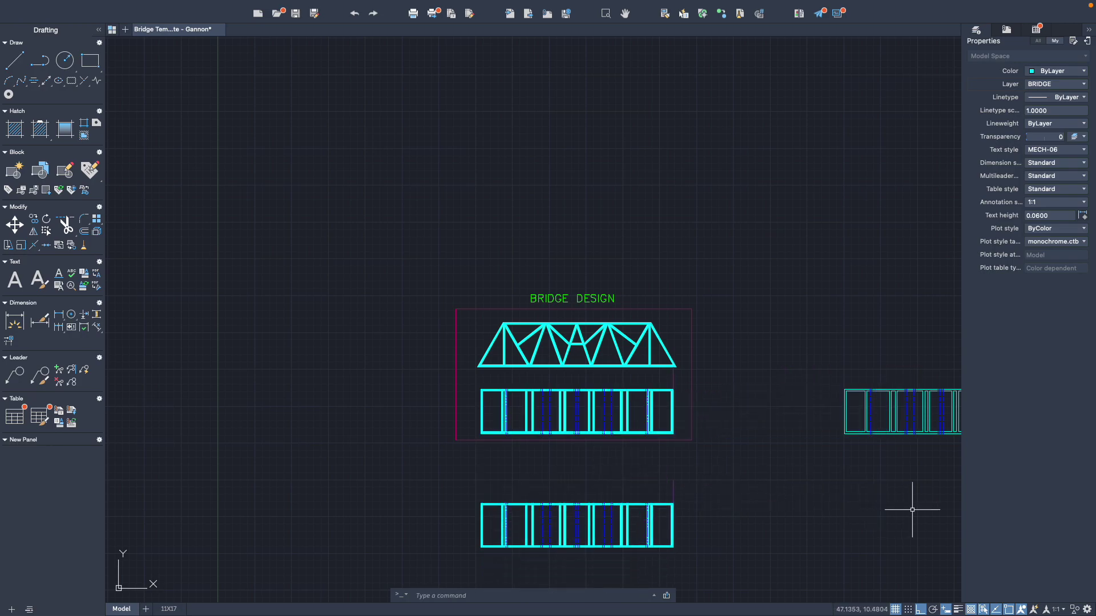
Step: Delete the spare plan view located off to the right of the bordered bridge drawing
{"action": "scroll", "coordinate": [836, 521], "scroll_direction": "right", "scroll_amount": 5}
{"action": "left_click", "coordinate": [885, 480]}
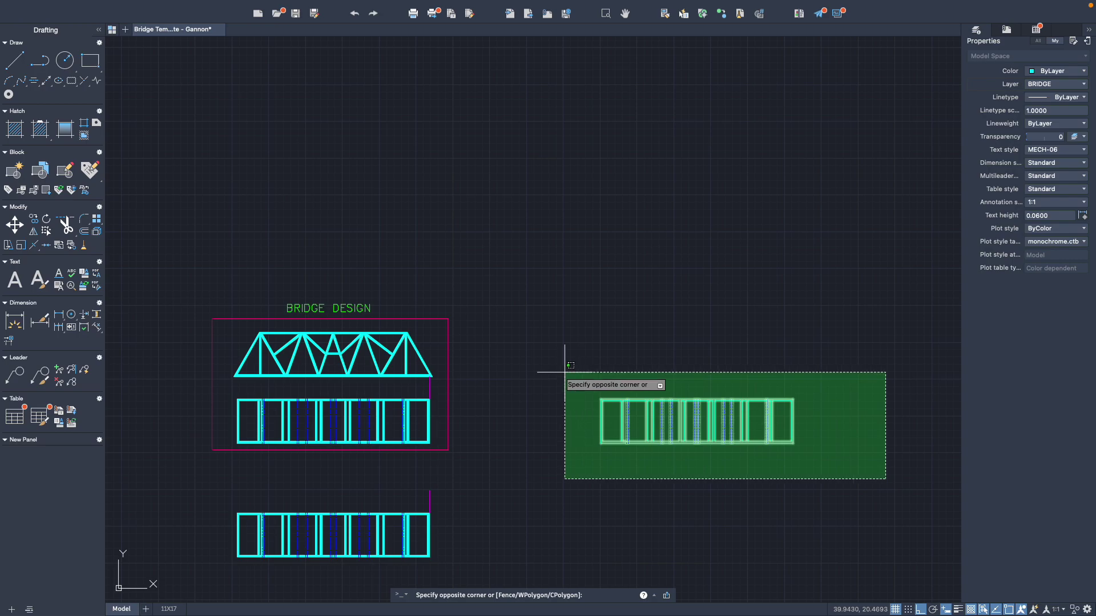
{"action": "left_click", "coordinate": [535, 346]}
{"action": "key", "text": "Delete"}
Step: Delete the original plan view inside the magenta border, including its vertical projection line, keeping the truss elevation
{"action": "scroll", "coordinate": [448, 422], "scroll_direction": "up", "scroll_amount": 3}
{"action": "middle_click_drag", "start_coordinate": [440, 448], "coordinate": [562, 459]}
{"action": "left_click", "coordinate": [559, 467]}
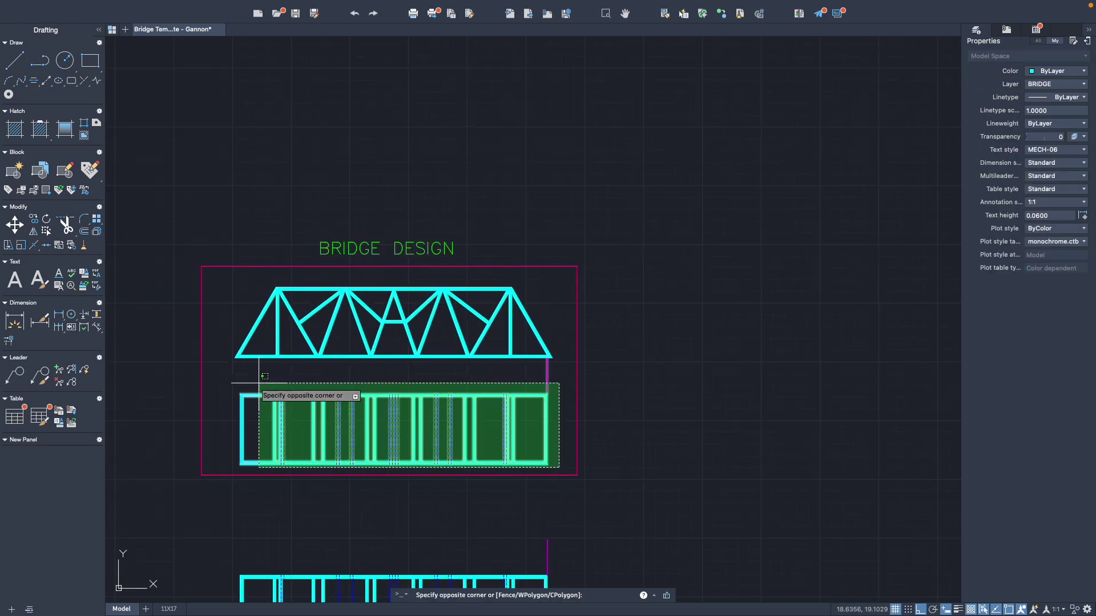
{"action": "left_click", "coordinate": [238, 392]}
{"action": "key", "text": "Delete"}
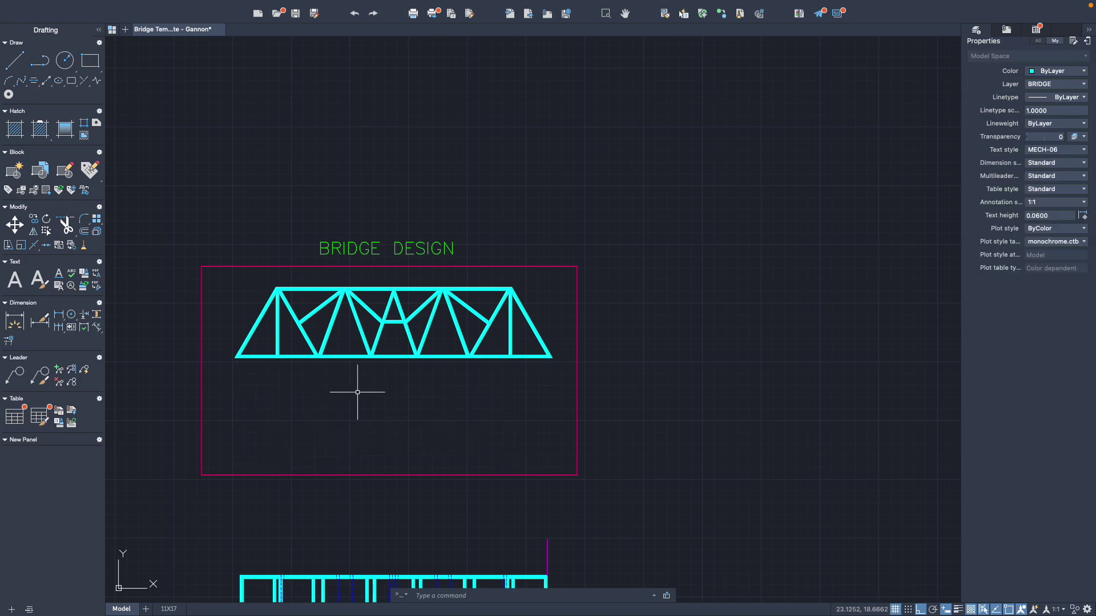
{"action": "scroll", "coordinate": [392, 405], "scroll_direction": "up", "scroll_amount": 2}
{"action": "mouse_move", "coordinate": [402, 421]}
{"action": "middle_mouse_down"}
{"action": "mouse_move", "coordinate": [557, 422]}
{"action": "mouse_move", "coordinate": [560, 435]}
{"action": "middle_mouse_up"}
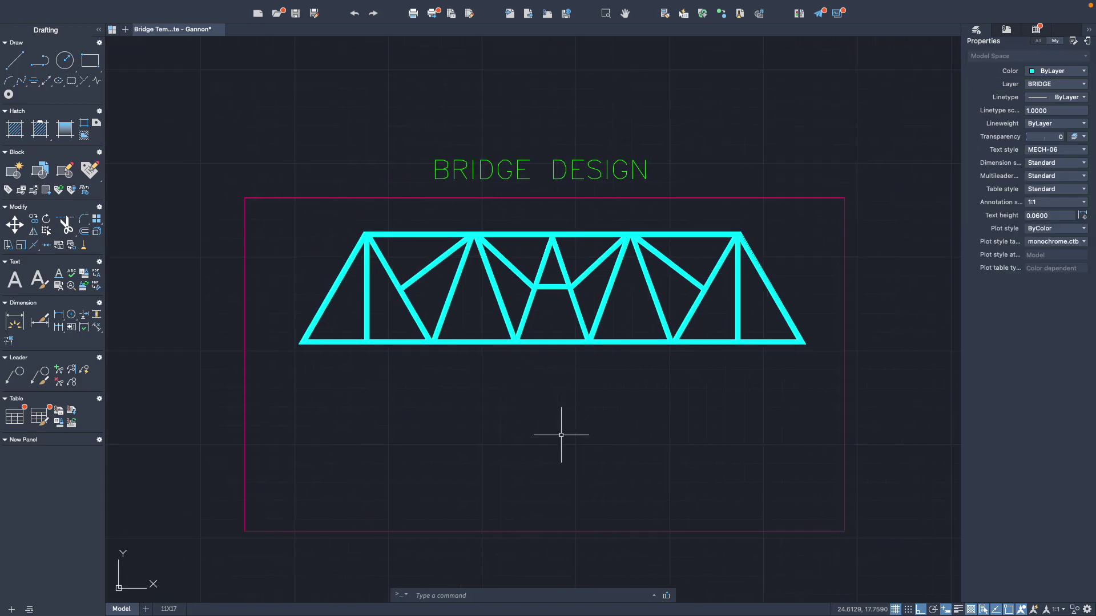
Step: On the HIDDEN layer, draw a vertical line about 6.02 long downward from the truss's inner lower-left corner, past the border
{"action": "left_click", "coordinate": [1065, 85]}
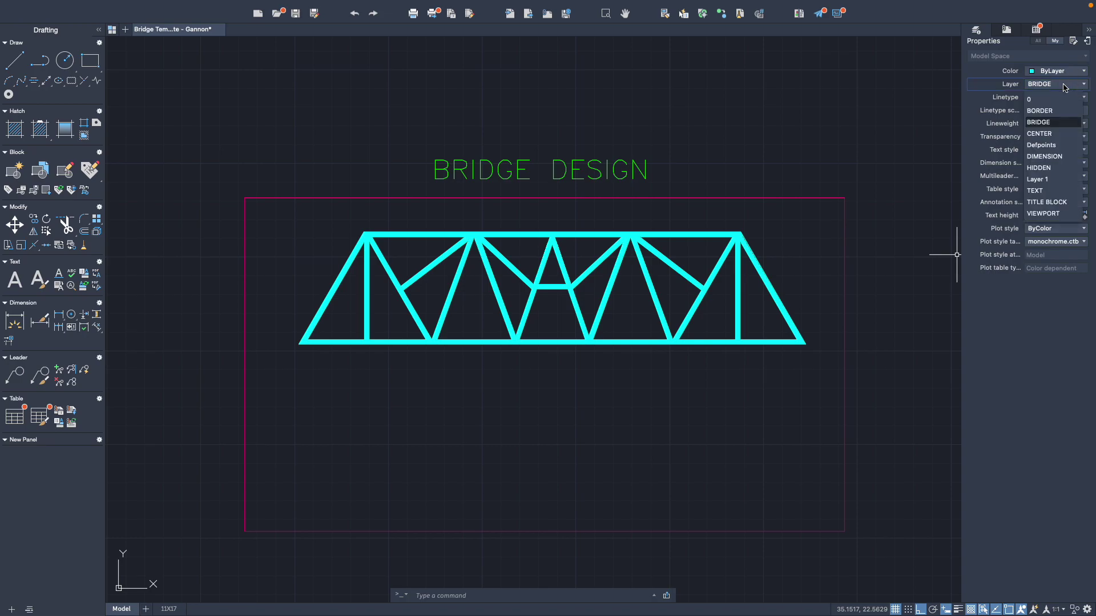
{"action": "left_click", "coordinate": [1053, 168]}
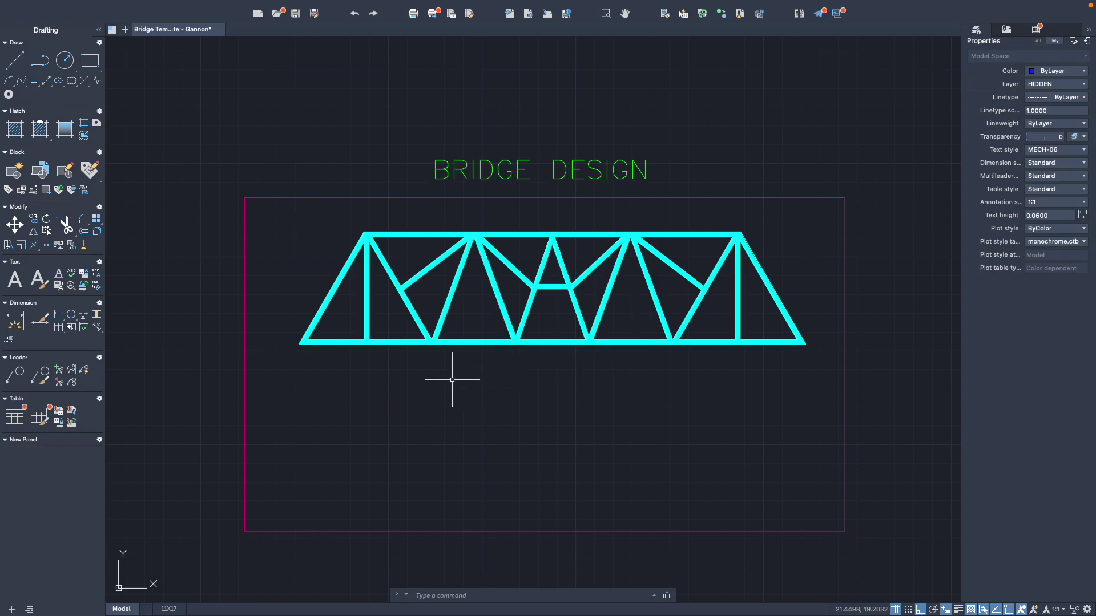
{"action": "type", "text": "l"}
{"action": "key", "text": "Return"}
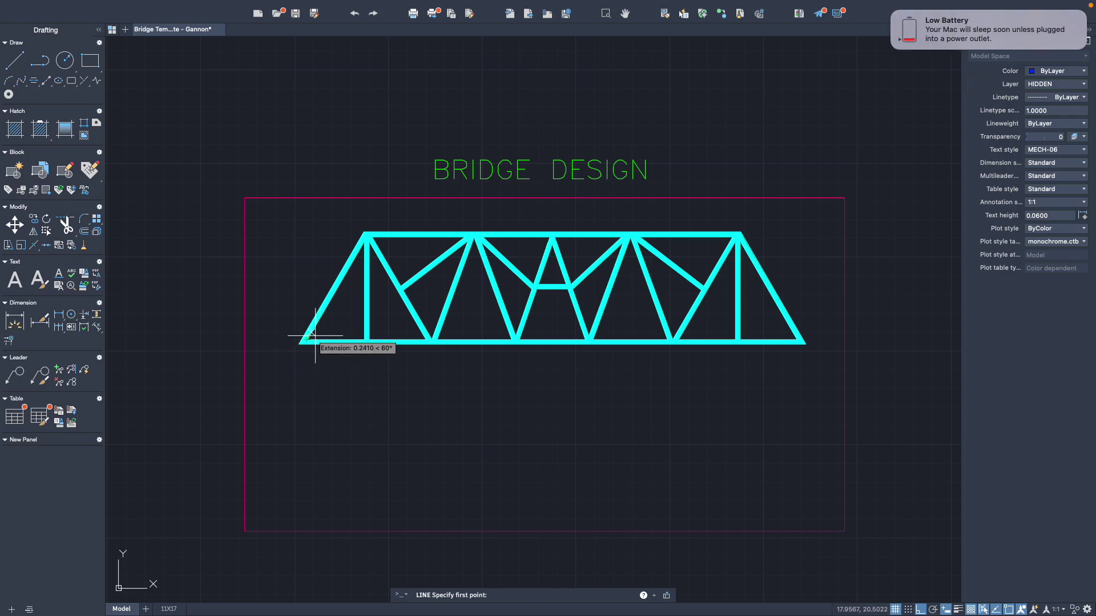
{"action": "scroll", "coordinate": [307, 339], "scroll_direction": "up", "scroll_amount": 5}
{"action": "left_click", "coordinate": [292, 346]}
{"action": "scroll", "coordinate": [292, 351], "scroll_direction": "down", "scroll_amount": 5}
{"action": "middle_click_drag", "start_coordinate": [321, 508], "coordinate": [361, 366]}
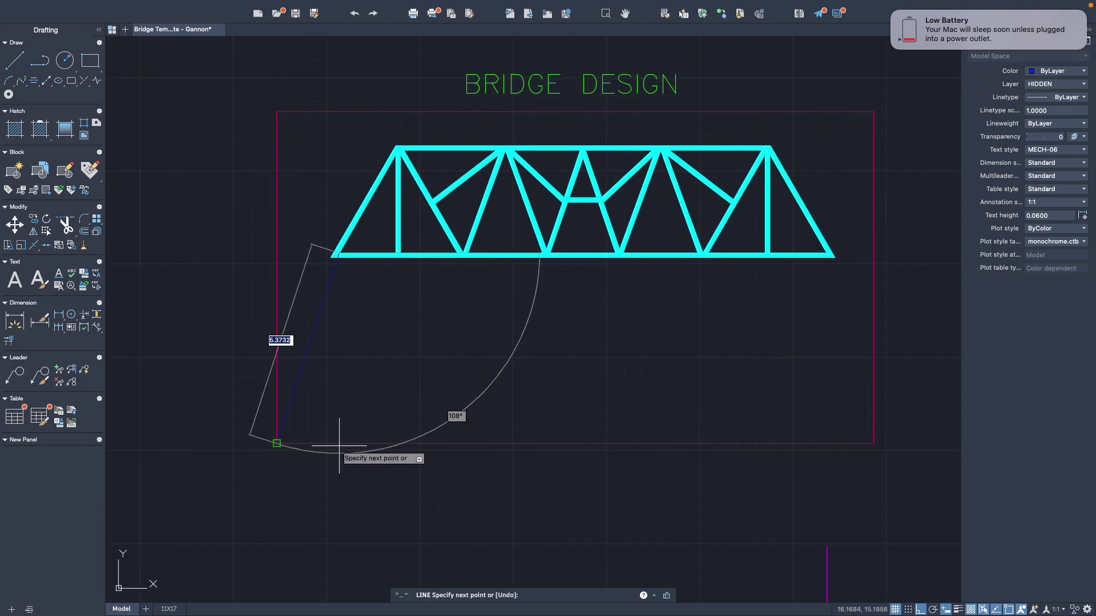
{"action": "left_click", "coordinate": [339, 478]}
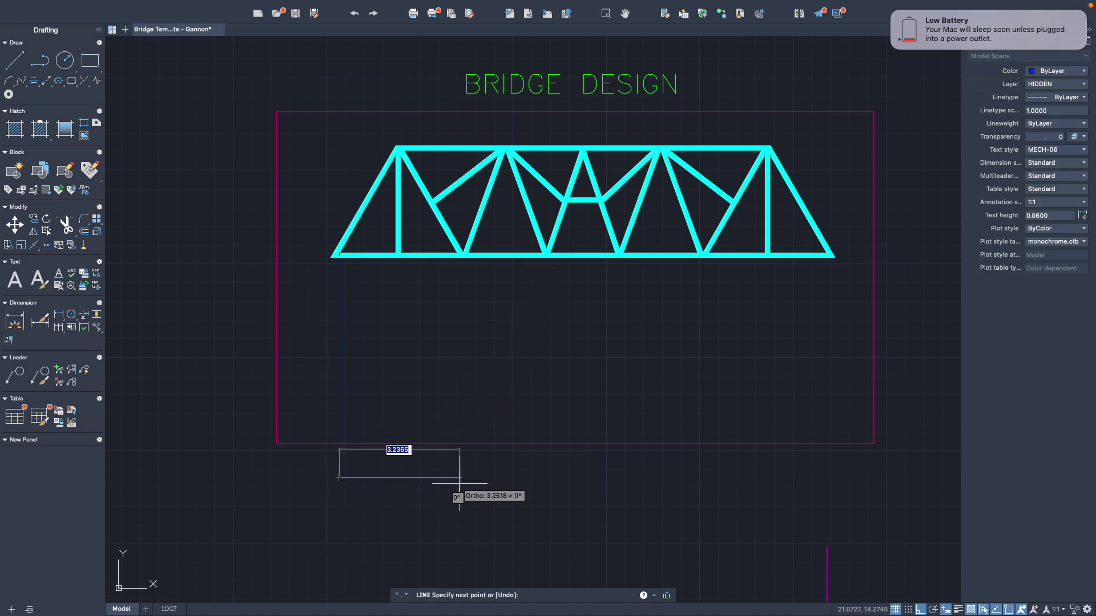
{"action": "key", "text": "Escape"}
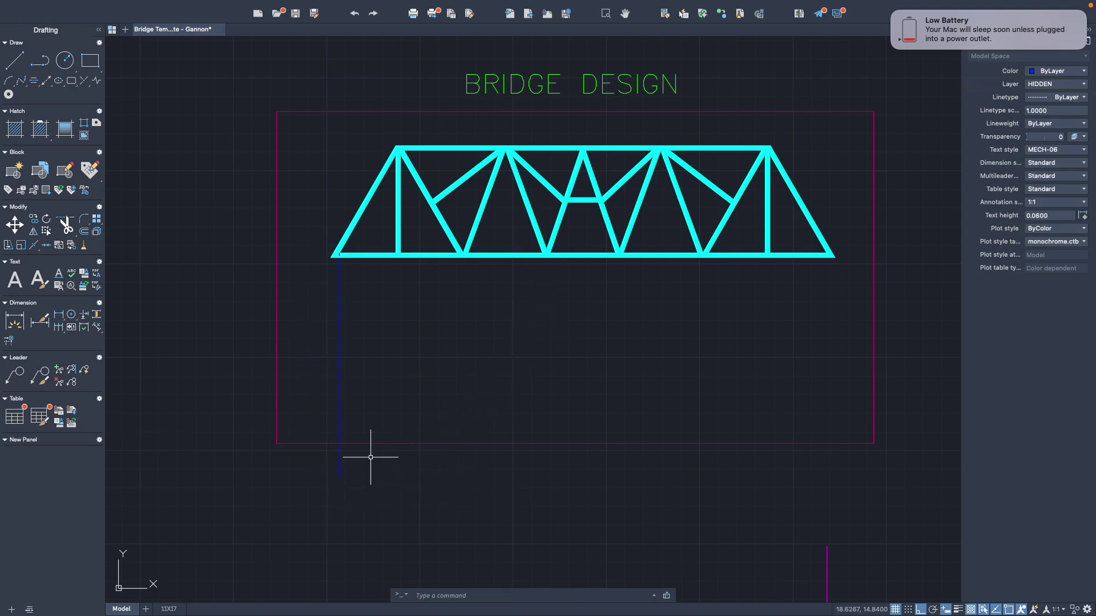
Step: Copy the vertical hidden line from its top endpoint to the member edges along the left half of the bottom chord
{"action": "left_click", "coordinate": [340, 457]}
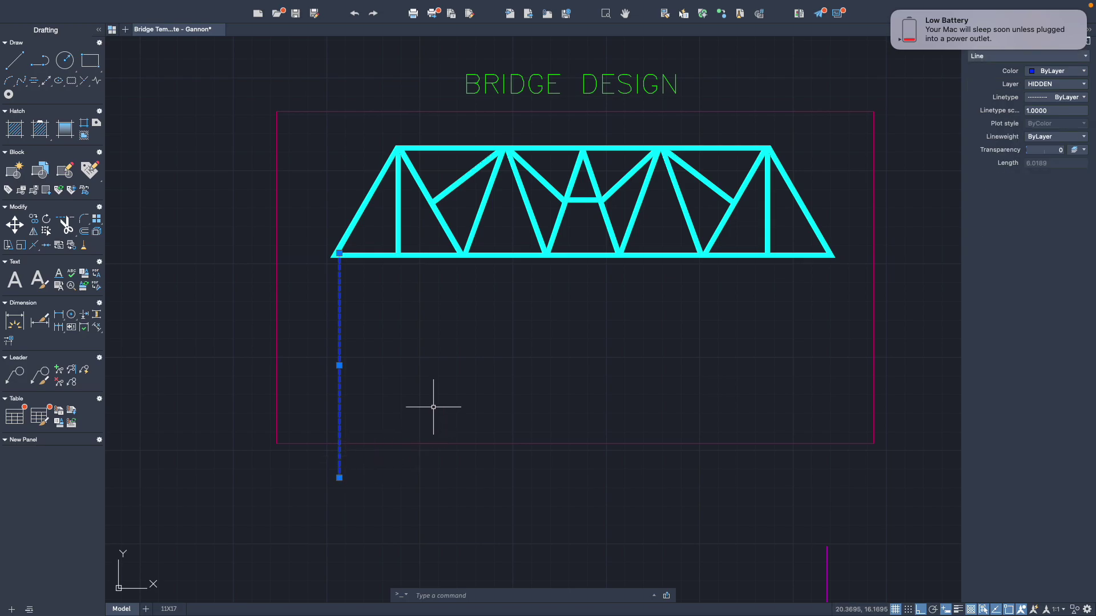
{"action": "type", "text": "co"}
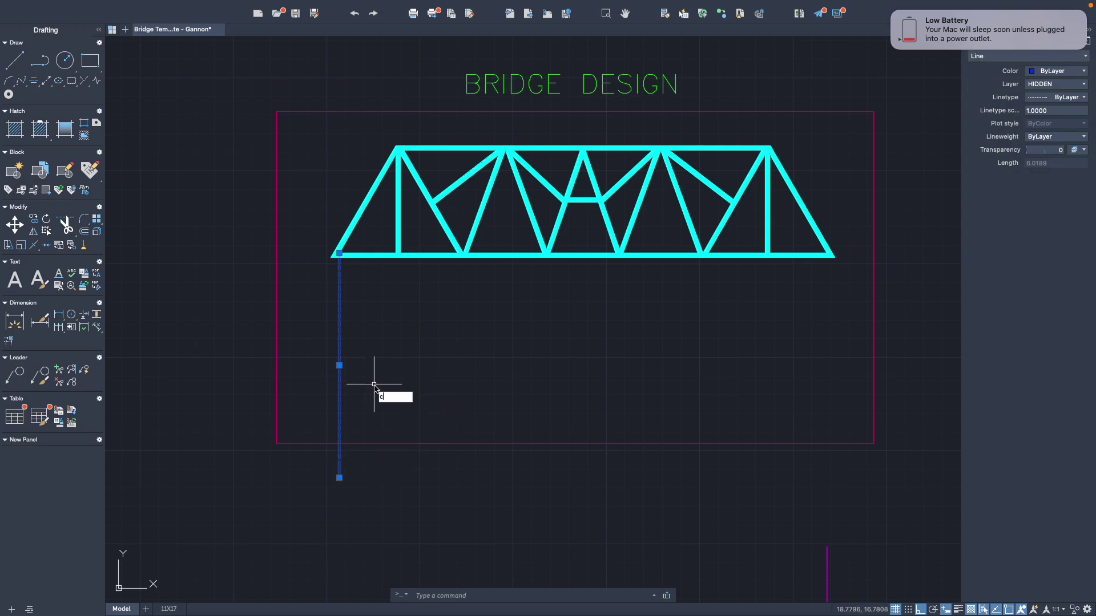
{"action": "key", "text": "Return"}
{"action": "scroll", "coordinate": [344, 248], "scroll_direction": "up", "scroll_amount": 4}
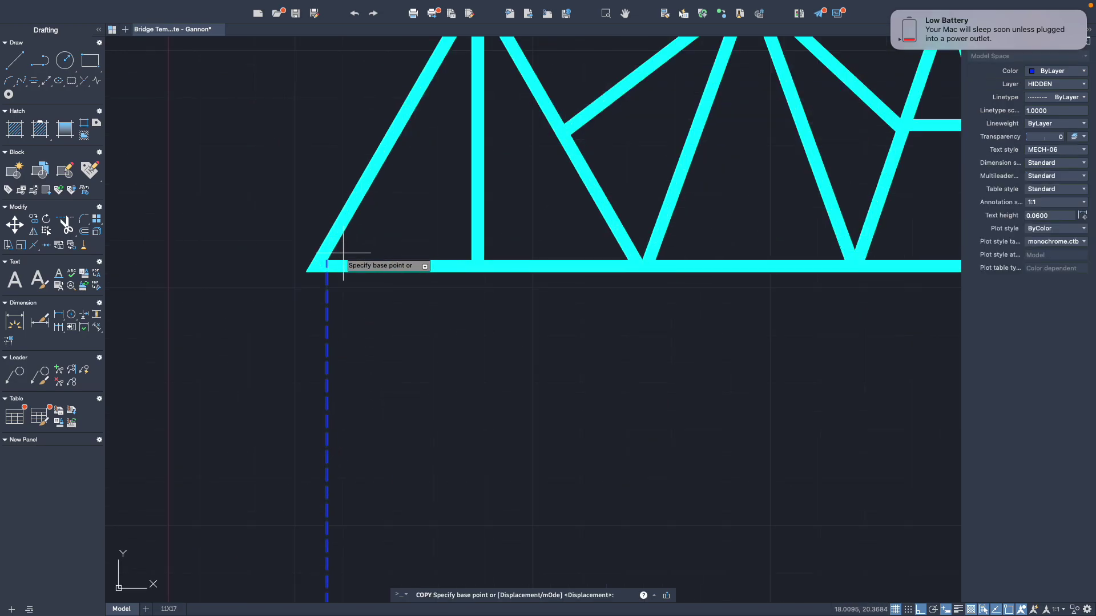
{"action": "left_click", "coordinate": [328, 262]}
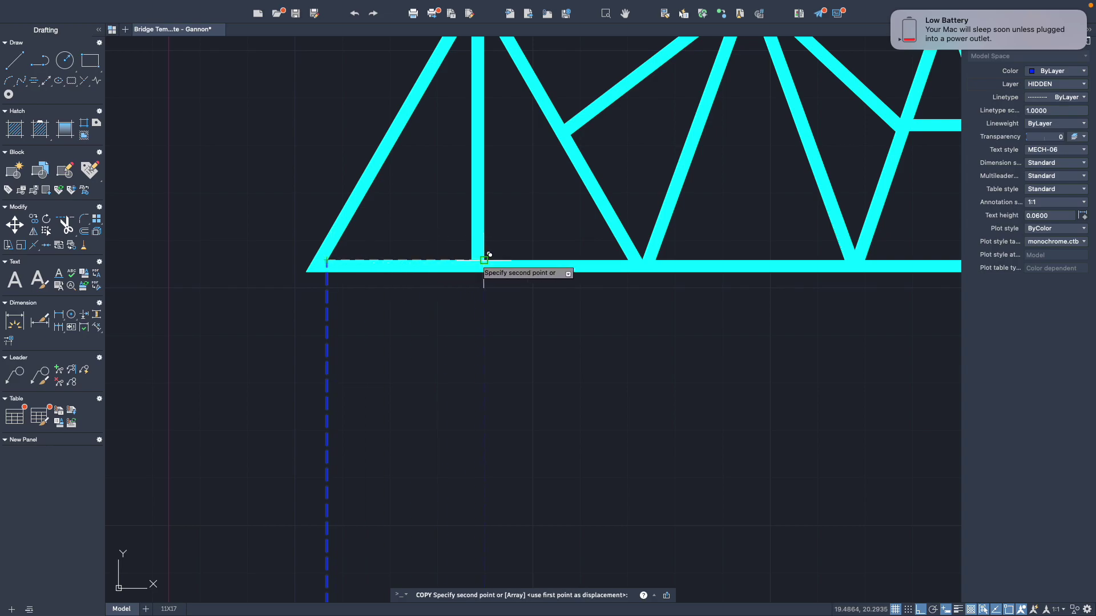
{"action": "left_click", "coordinate": [472, 261]}
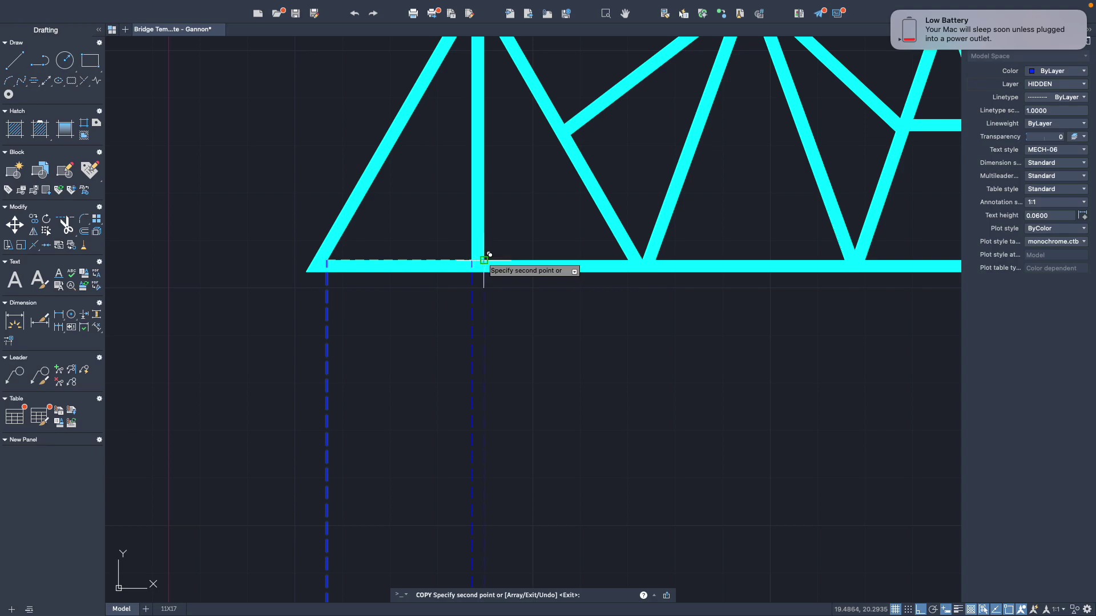
{"action": "left_click", "coordinate": [628, 260]}
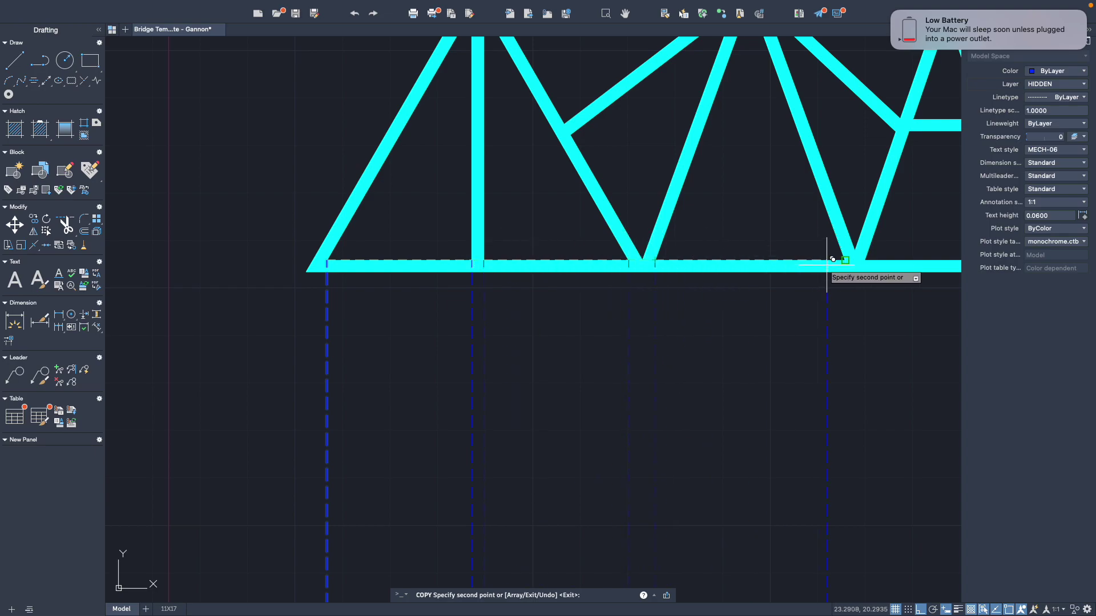
{"action": "left_click", "coordinate": [864, 261]}
Step: Continue copying the hidden line to the member edges along the right half of the bottom chord, ending at the inner right corner
{"action": "scroll", "coordinate": [631, 299], "scroll_direction": "right", "scroll_amount": 10}
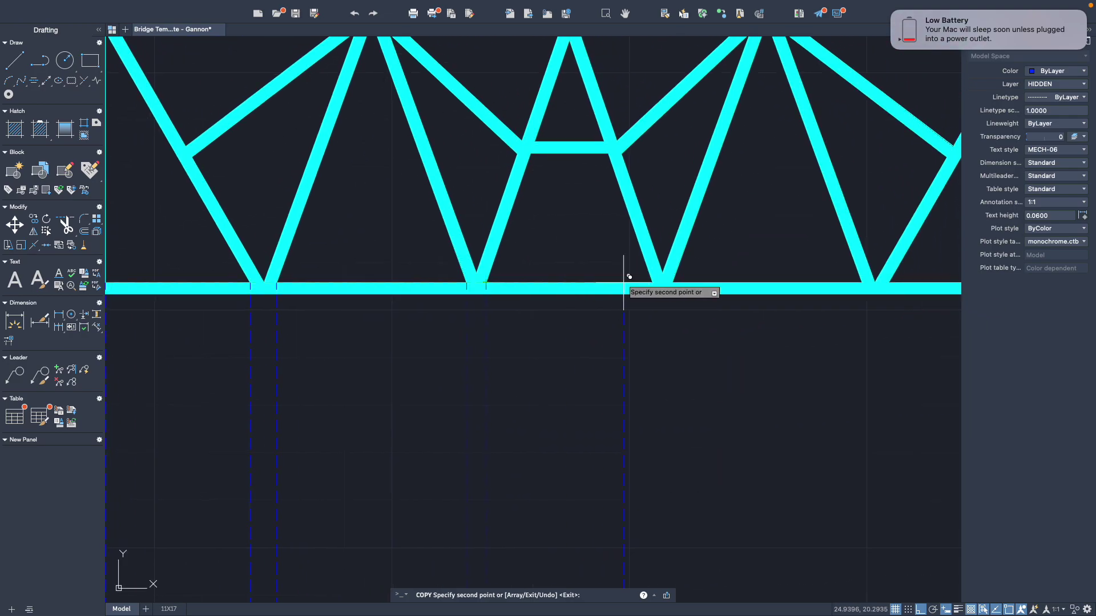
{"action": "left_click", "coordinate": [677, 277]}
{"action": "left_click", "coordinate": [863, 282]}
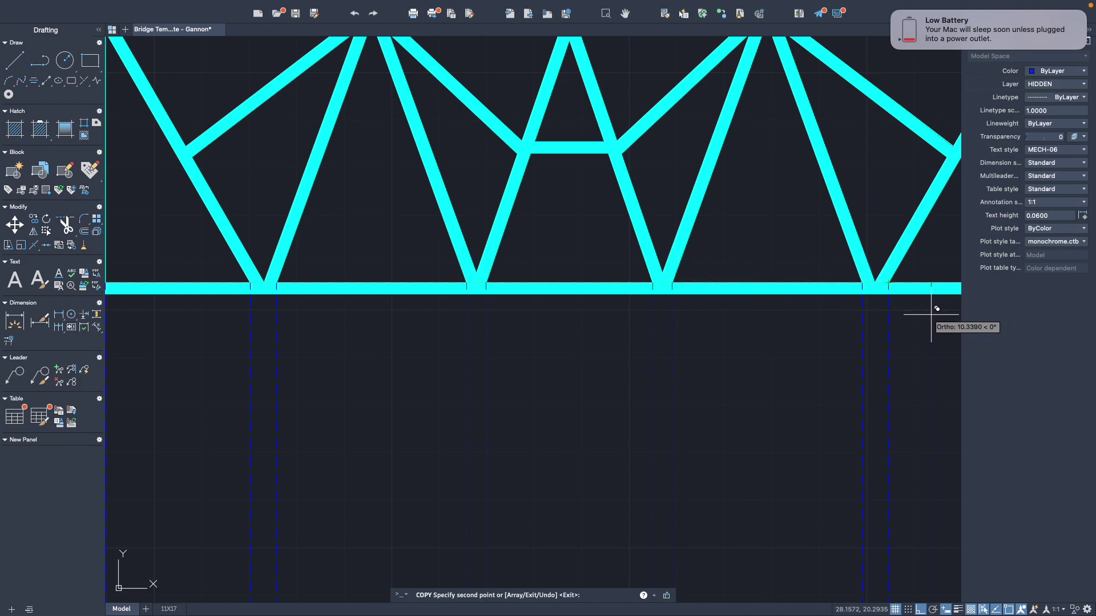
{"action": "middle_click_drag", "start_coordinate": [936, 308], "coordinate": [575, 340]}
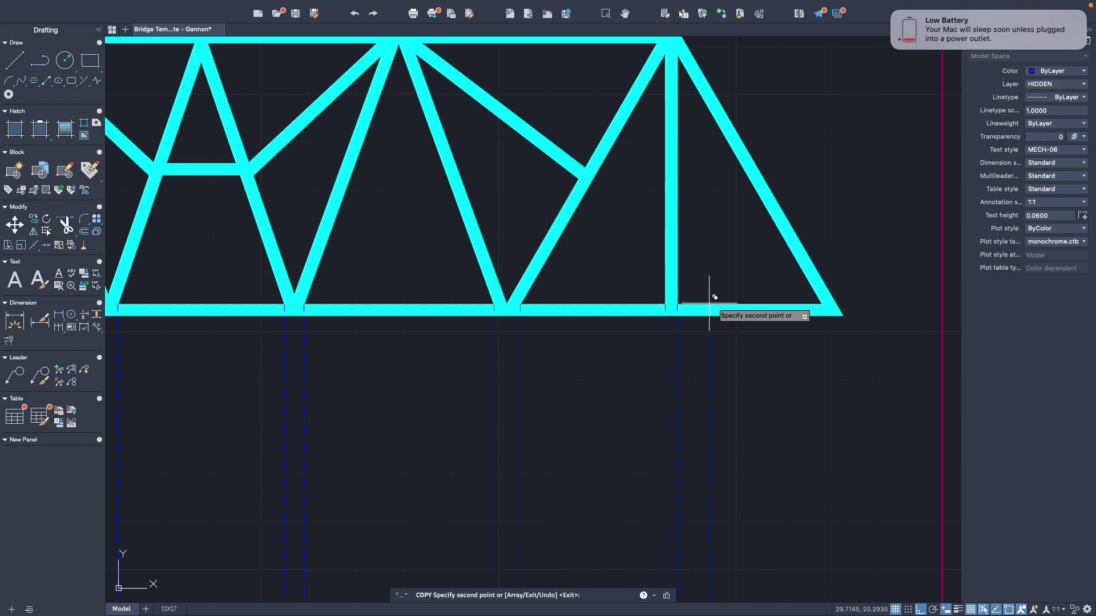
{"action": "left_click", "coordinate": [822, 309]}
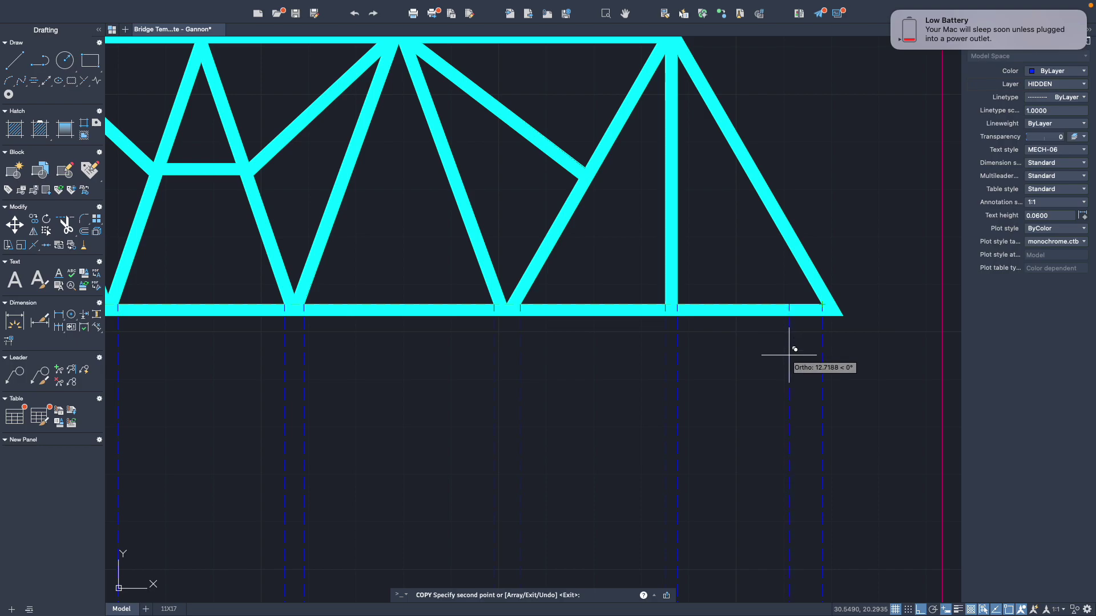
{"action": "key", "text": "Escape"}
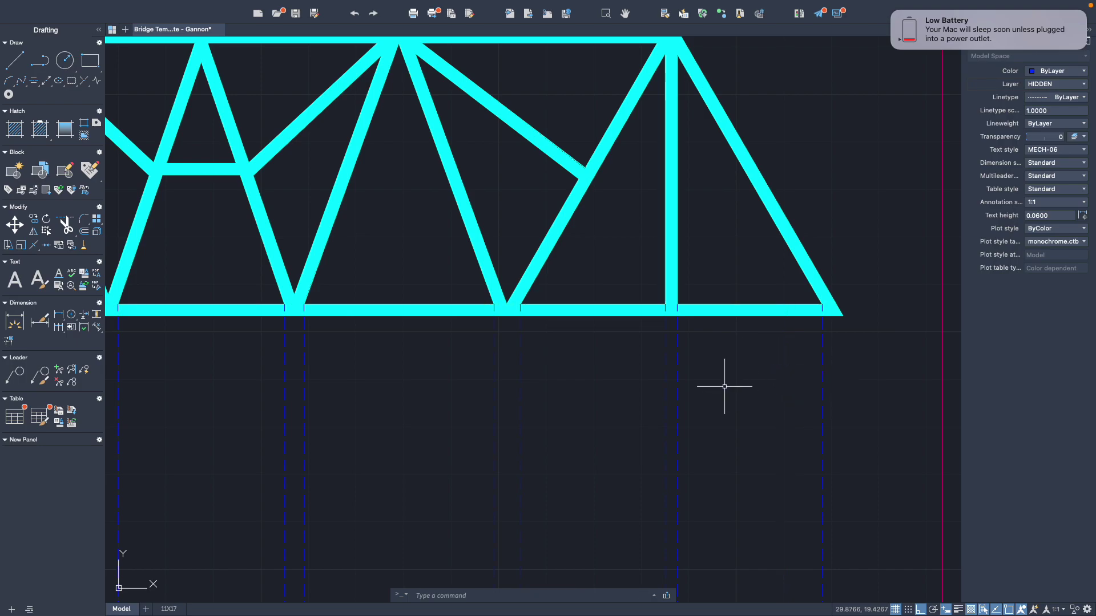
{"action": "scroll", "coordinate": [724, 387], "scroll_direction": "down", "scroll_amount": 4}
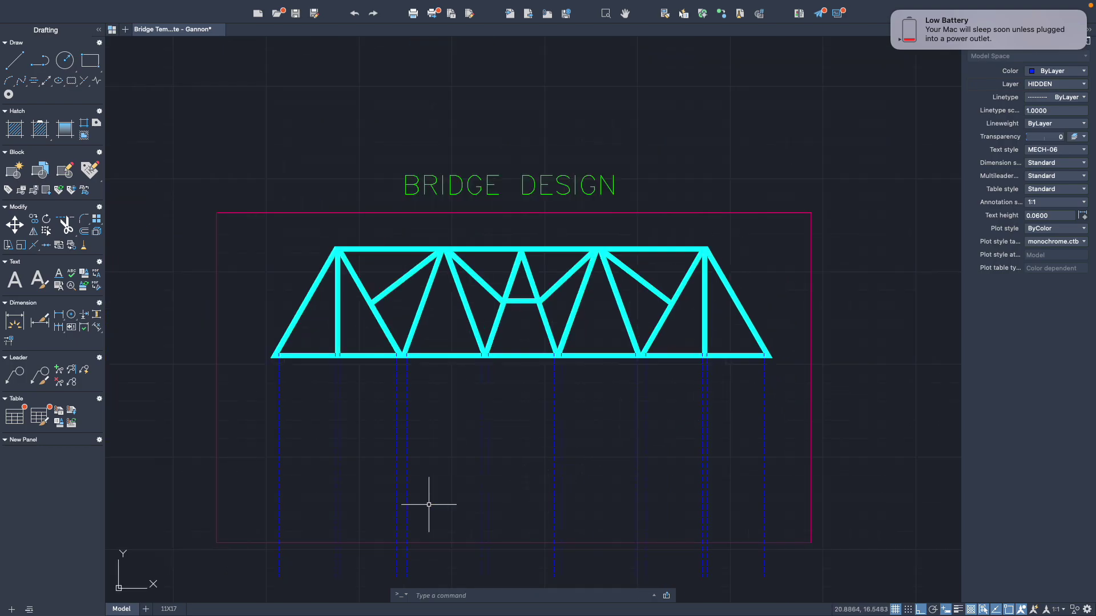
{"action": "scroll", "coordinate": [289, 351], "scroll_direction": "up", "scroll_amount": 8}
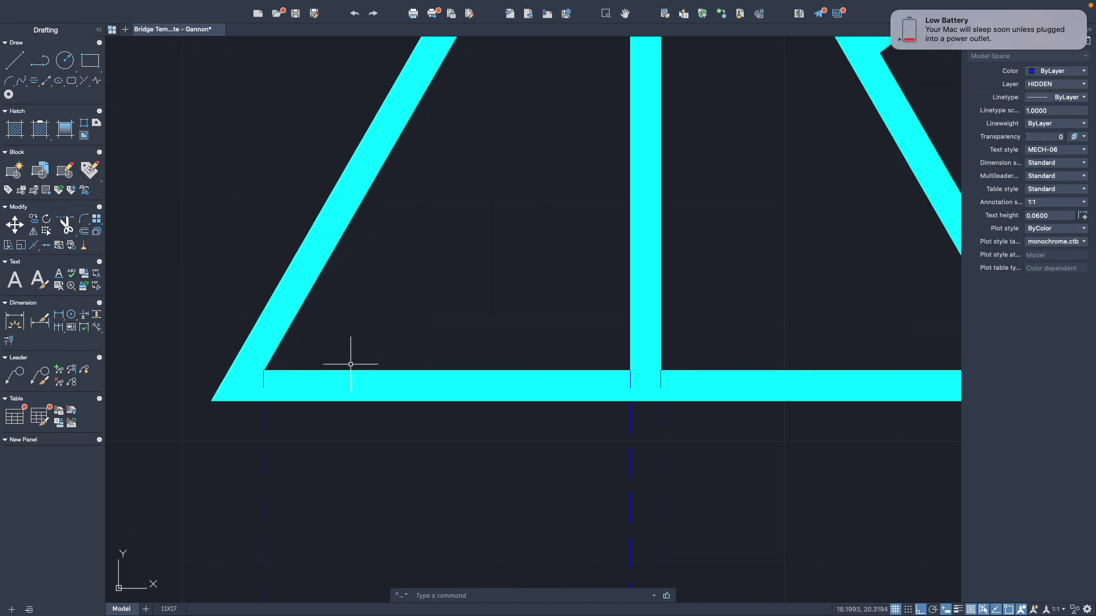
{"action": "type", "text": "l"}
{"action": "key", "text": "Return"}
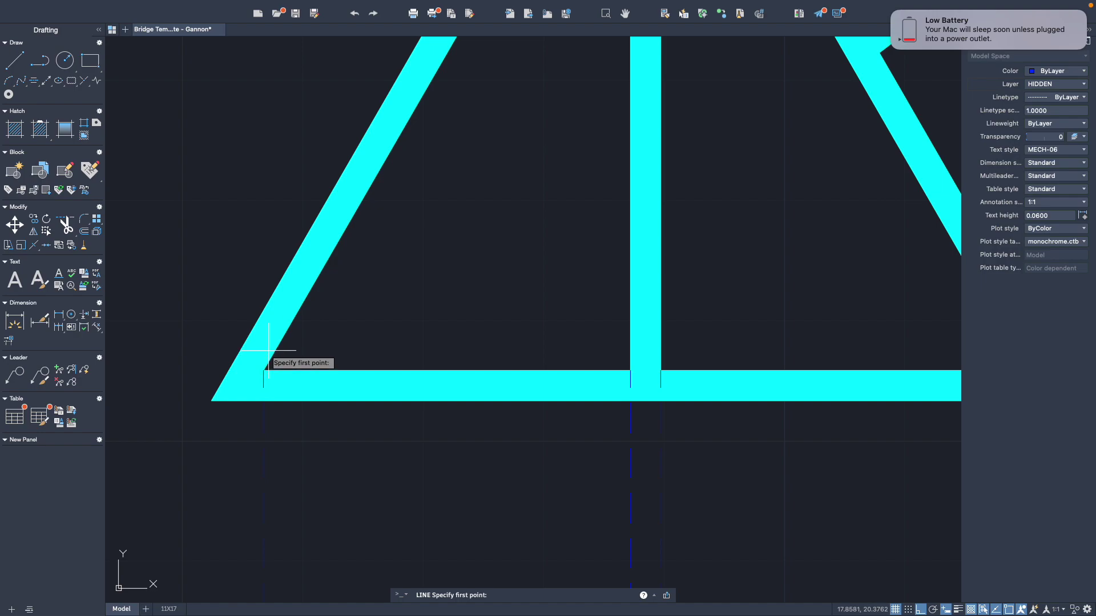
{"action": "left_click", "coordinate": [265, 370]}
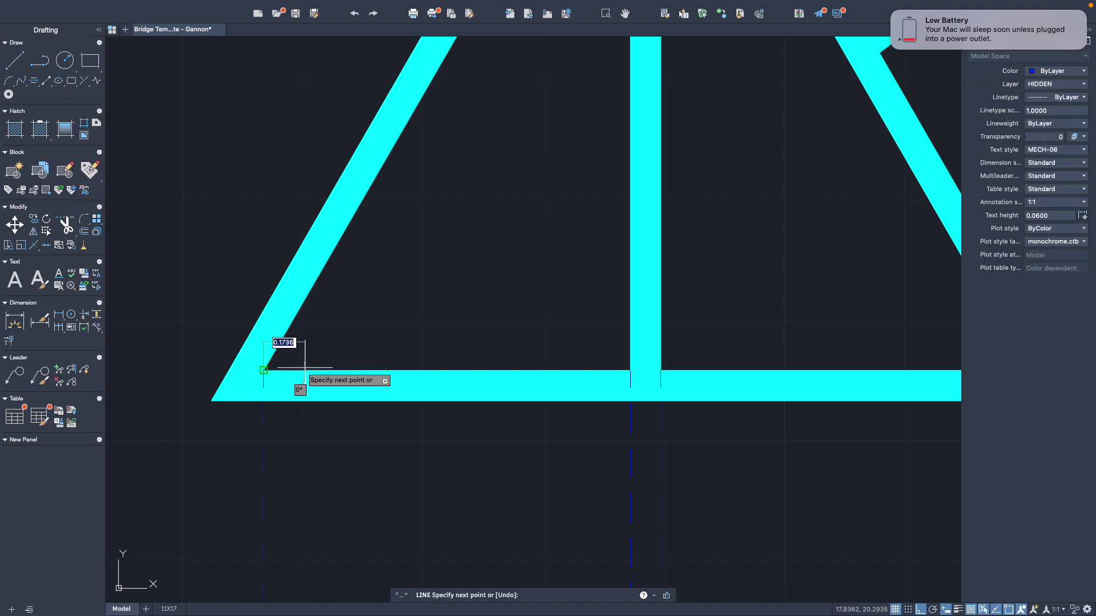
{"action": "key", "text": "Escape"}
Step: Make BRIDGE the current layer
{"action": "left_click", "coordinate": [1077, 85]}
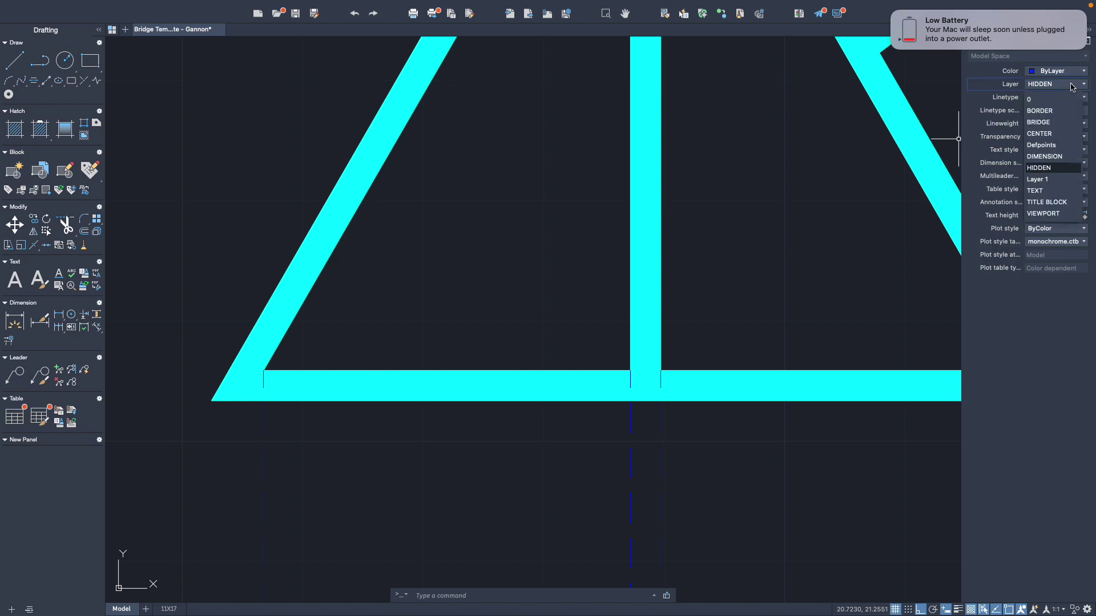
{"action": "left_click", "coordinate": [1051, 123]}
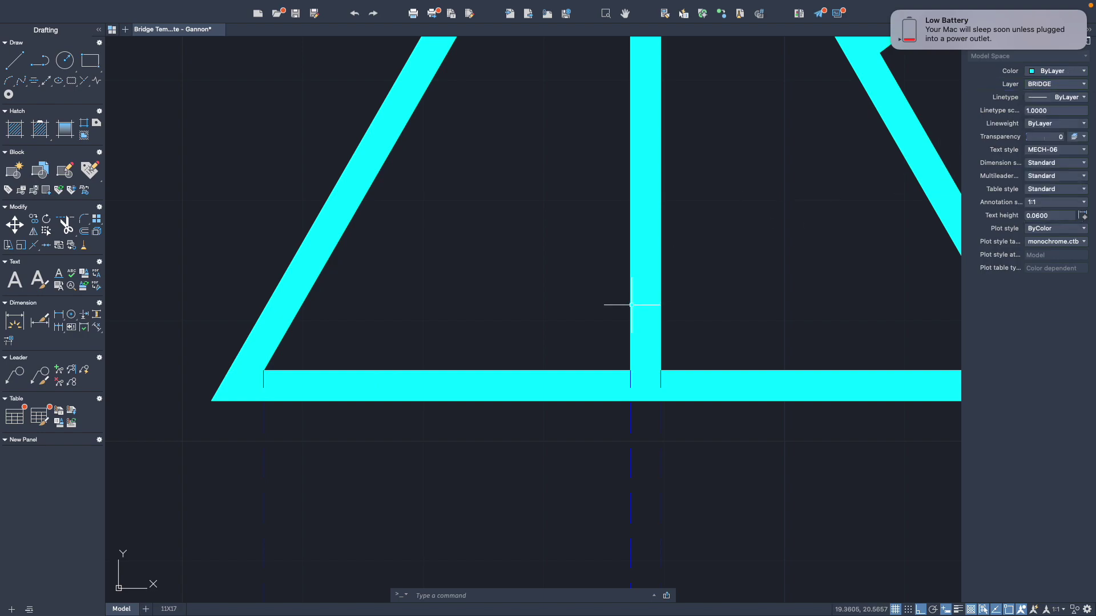
{"action": "key", "text": "space"}
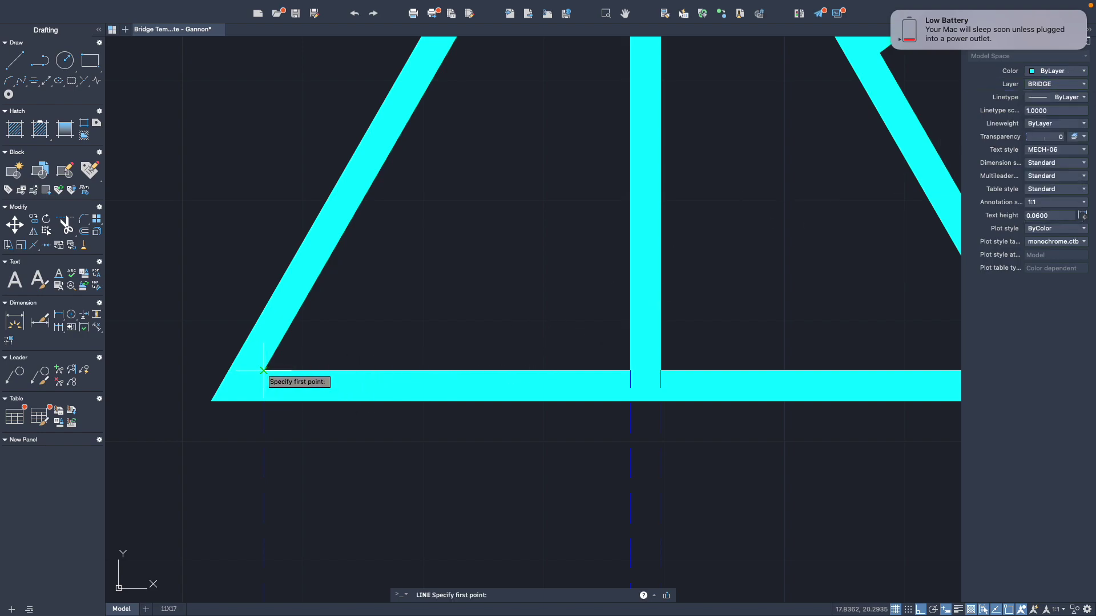
{"action": "left_click", "coordinate": [263, 371]}
{"action": "key", "text": "Escape"}
{"action": "type", "text": "block"}
{"action": "key", "text": "Return"}
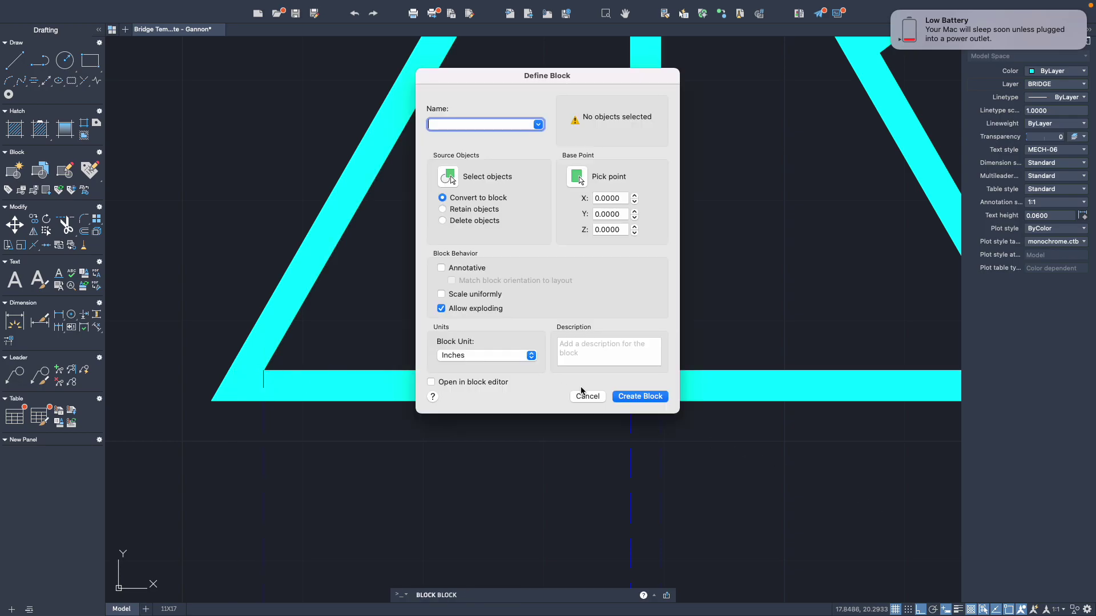
{"action": "left_click", "coordinate": [583, 394]}
Step: Draw a 0.125 by 0.125 square with lines from the truss's inner lower-left corner
{"action": "type", "text": "l"}
{"action": "key", "text": "Return"}
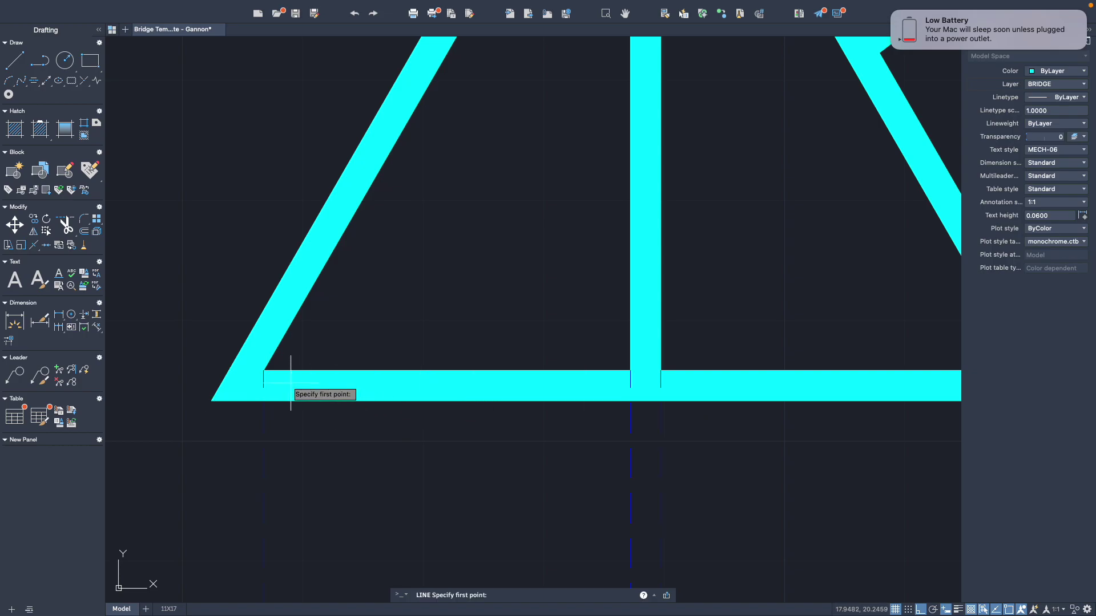
{"action": "left_click", "coordinate": [263, 370]}
{"action": "key", "text": "BackSpace"}
{"action": "type", "text": ".12"}
{"action": "key", "text": "Return"}
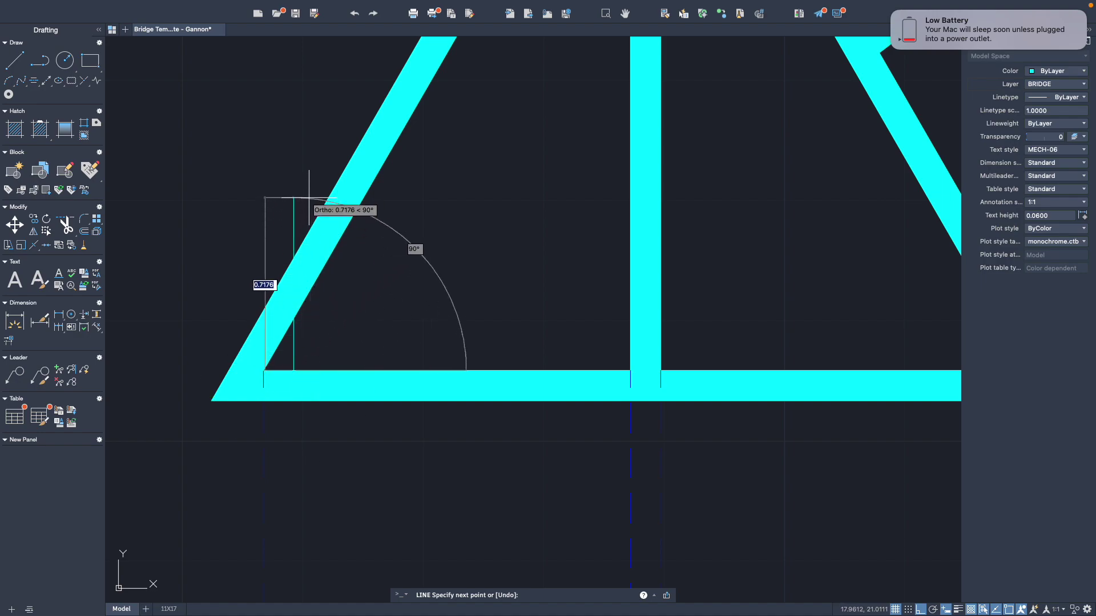
{"action": "key", "text": "BackSpace"}
{"action": "type", "text": ".125"}
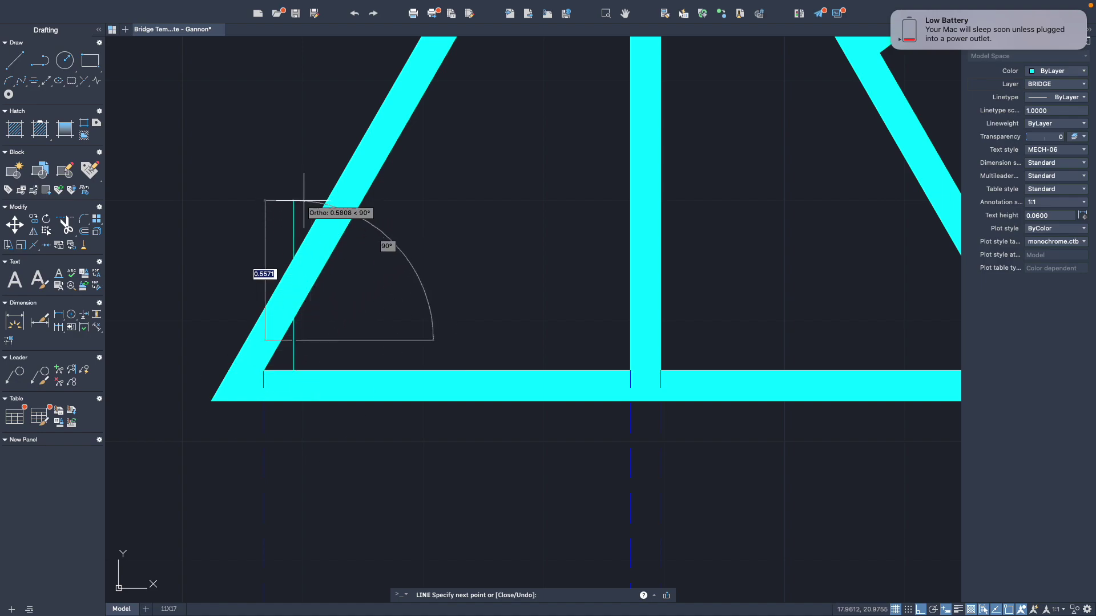
{"action": "key", "text": "Return"}
{"action": "key", "text": "BackSpace"}
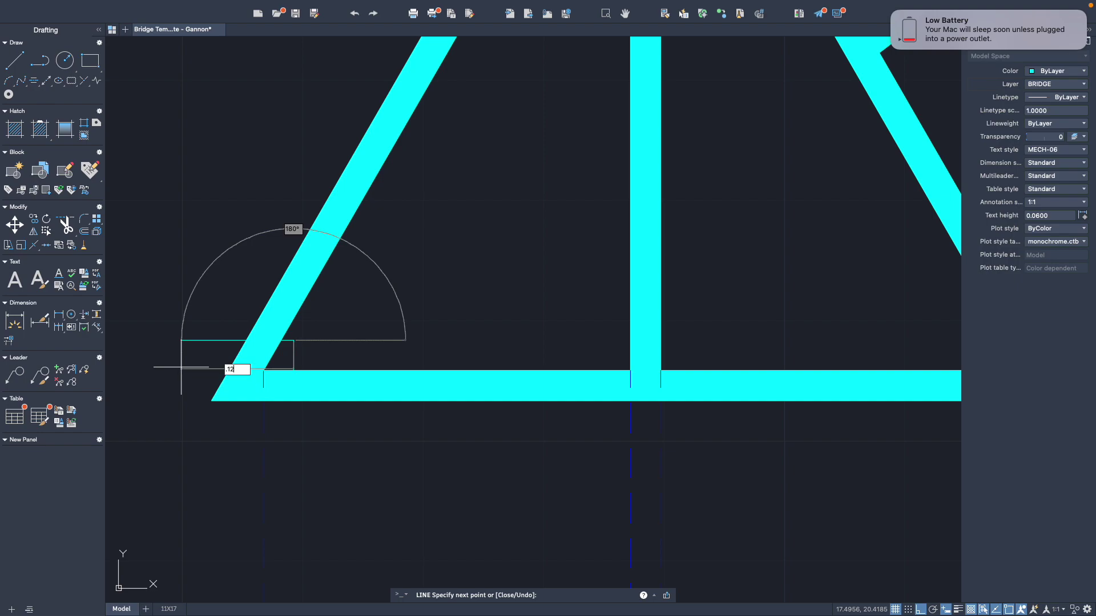
{"action": "type", "text": ".125"}
{"action": "key", "text": "Return"}
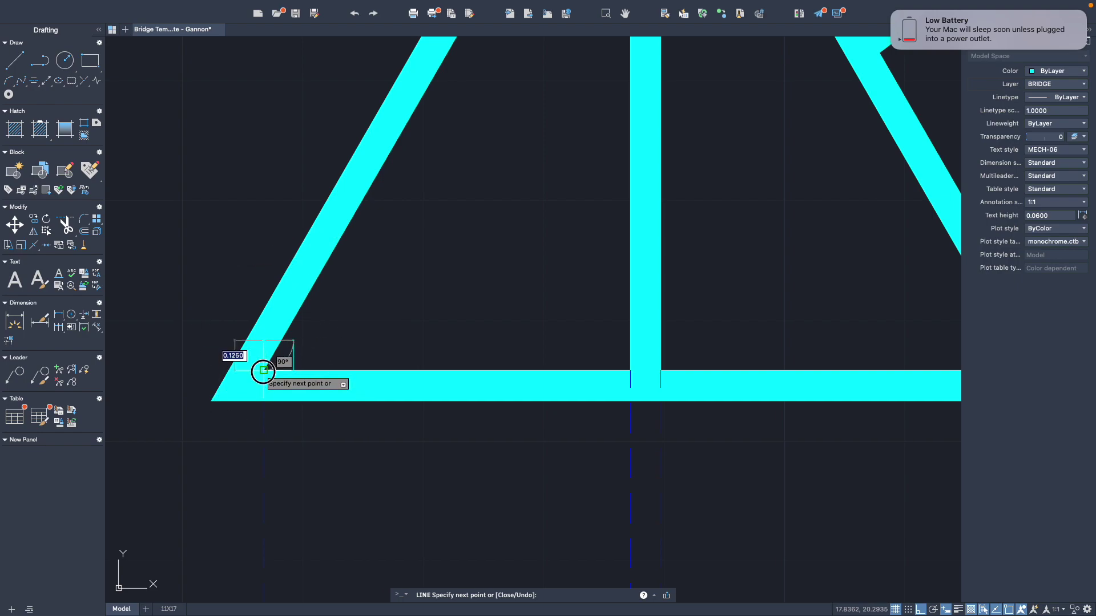
{"action": "key", "text": "Return"}
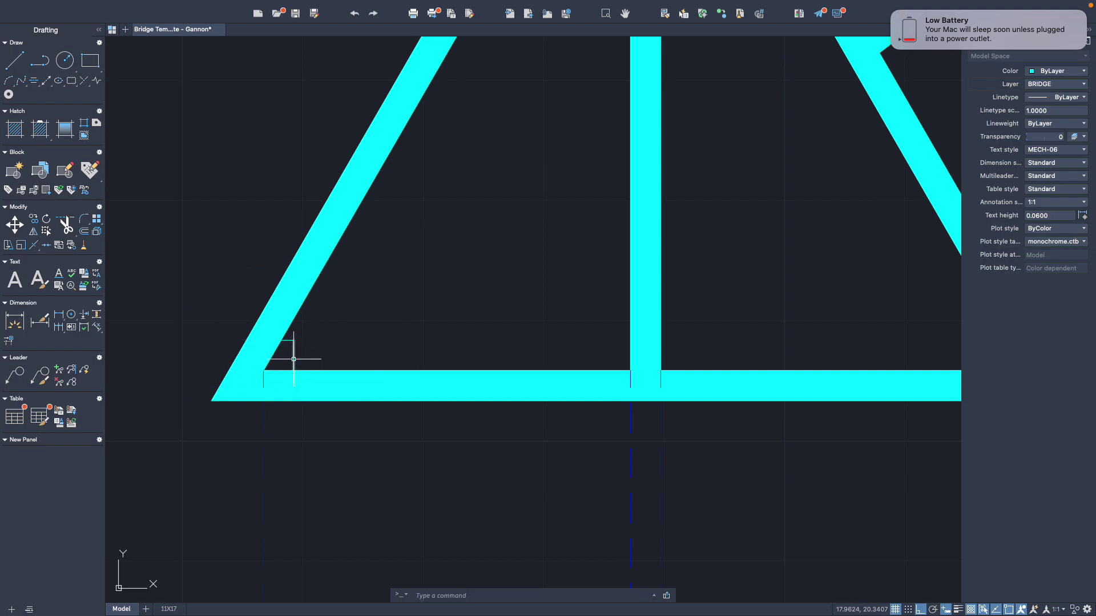
Step: Set the color of the small square's four lines to Red
{"action": "left_click", "coordinate": [294, 359]}
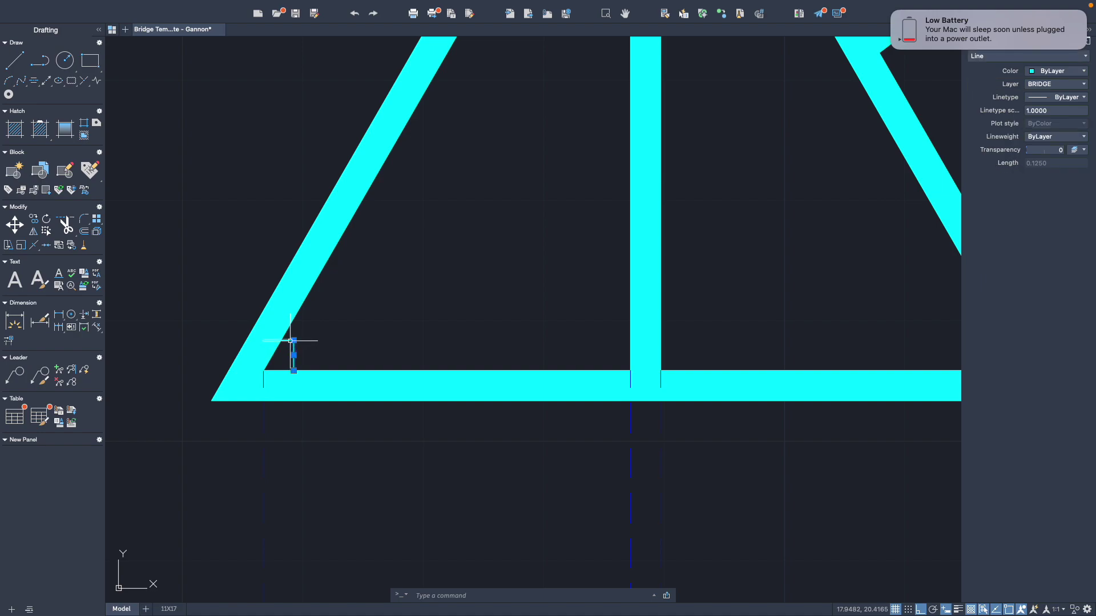
{"action": "left_click", "coordinate": [262, 349]}
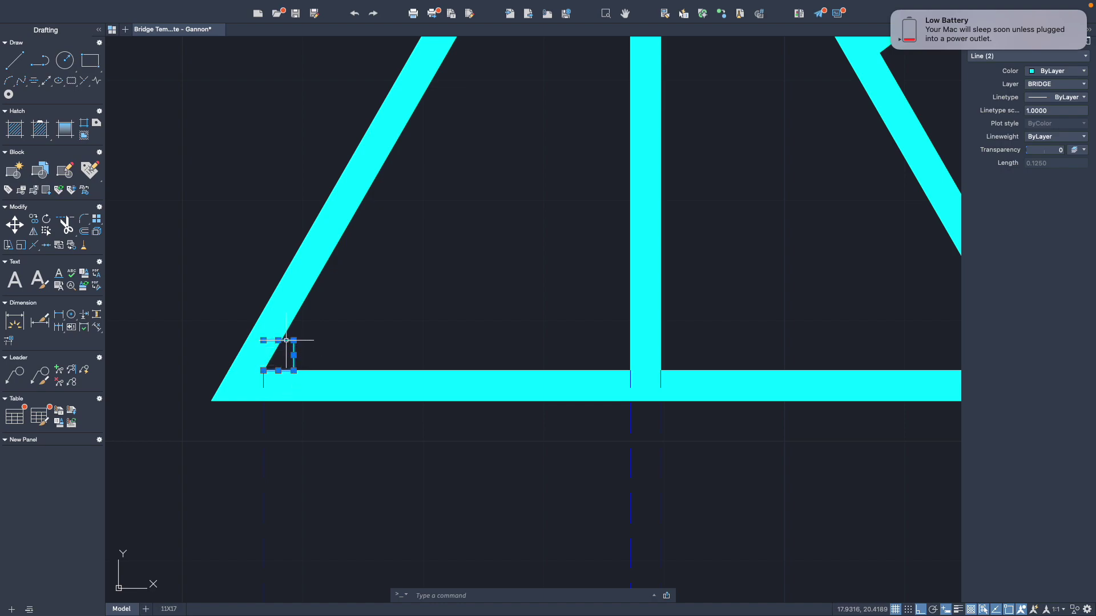
{"action": "left_click", "coordinate": [263, 355]}
{"action": "left_click", "coordinate": [1058, 86]}
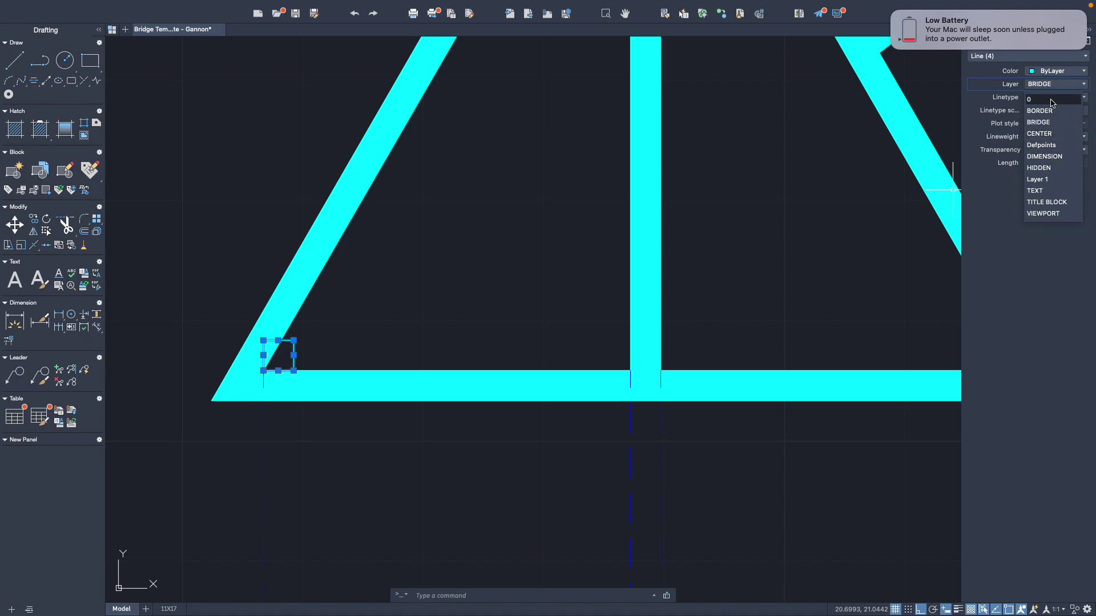
{"action": "left_click", "coordinate": [1062, 72]}
{"action": "left_click", "coordinate": [1063, 71]}
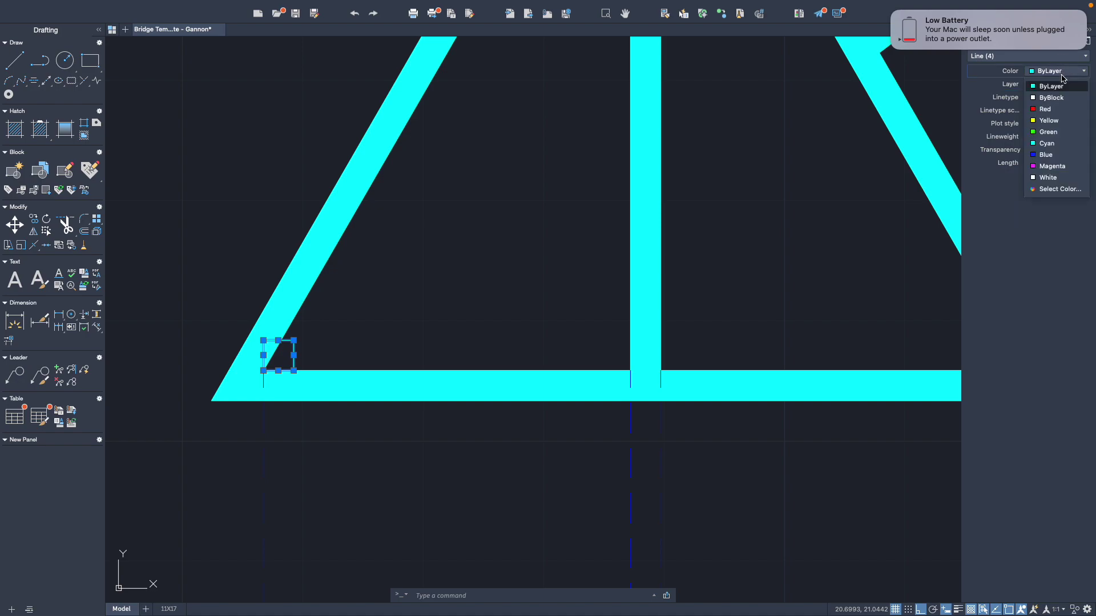
{"action": "left_click", "coordinate": [1052, 111]}
{"action": "key", "text": "Escape"}
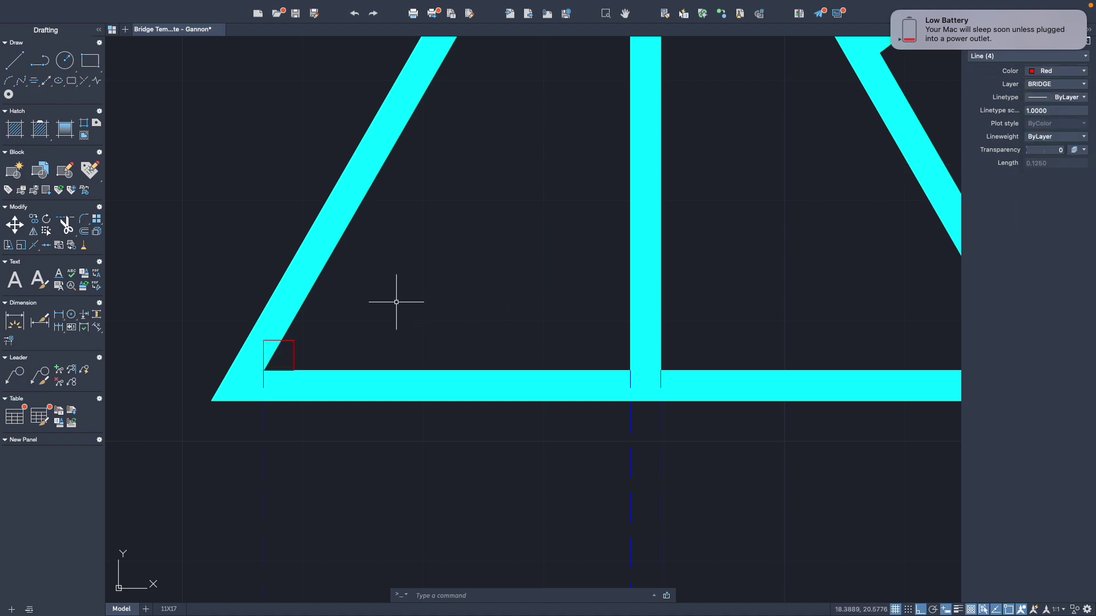
Step: Fill the small square with a solid red hatch
{"action": "type", "text": "hatch"}
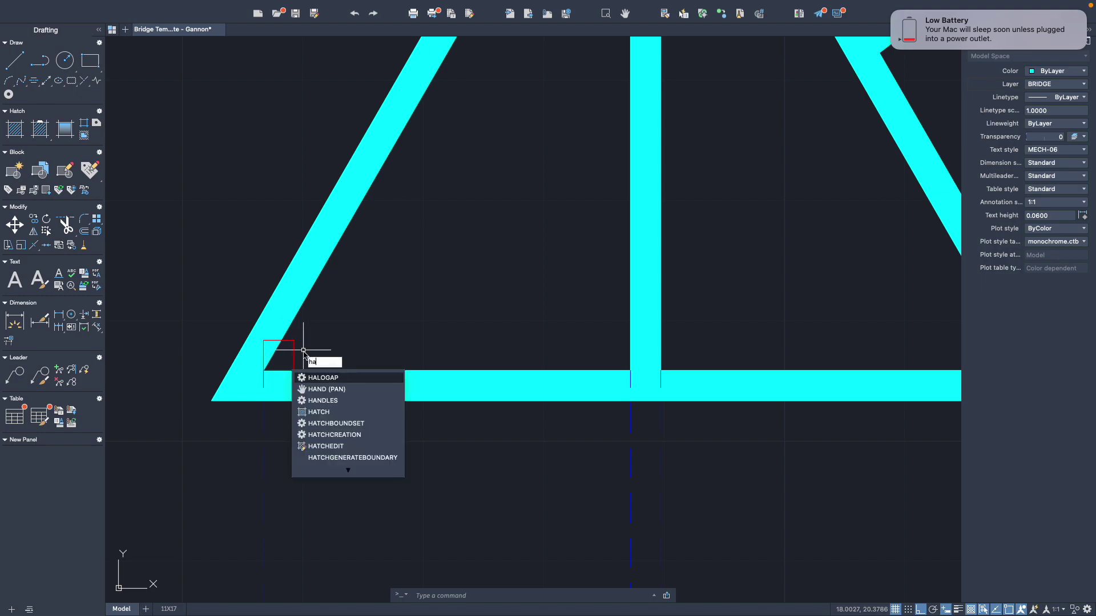
{"action": "key", "text": "Return"}
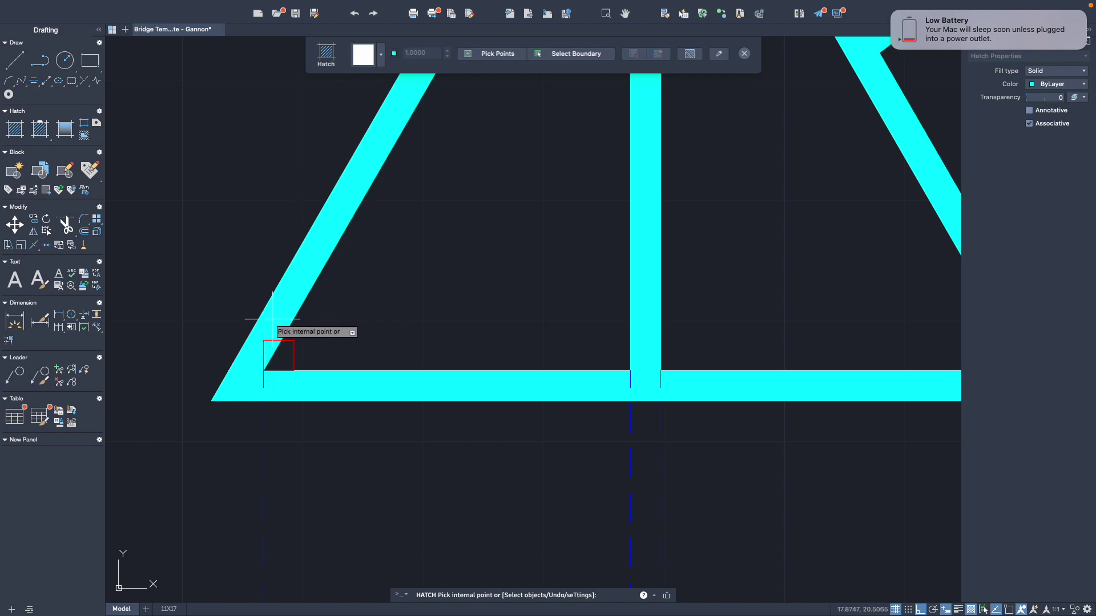
{"action": "left_click", "coordinate": [1072, 86]}
{"action": "left_click", "coordinate": [1047, 120]}
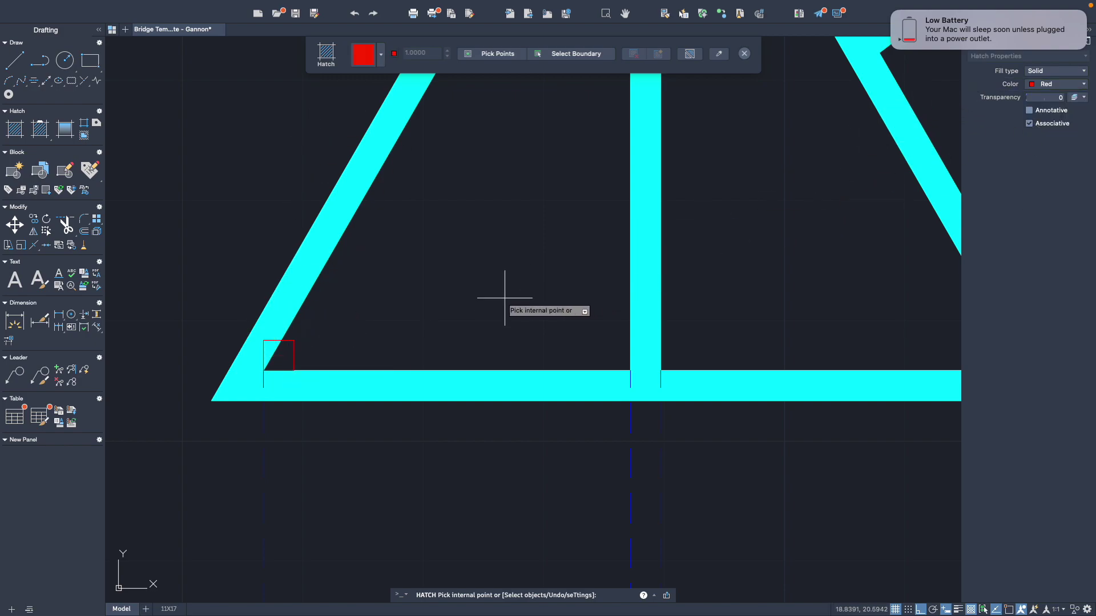
{"action": "left_click", "coordinate": [271, 357]}
{"action": "key", "text": "Return"}
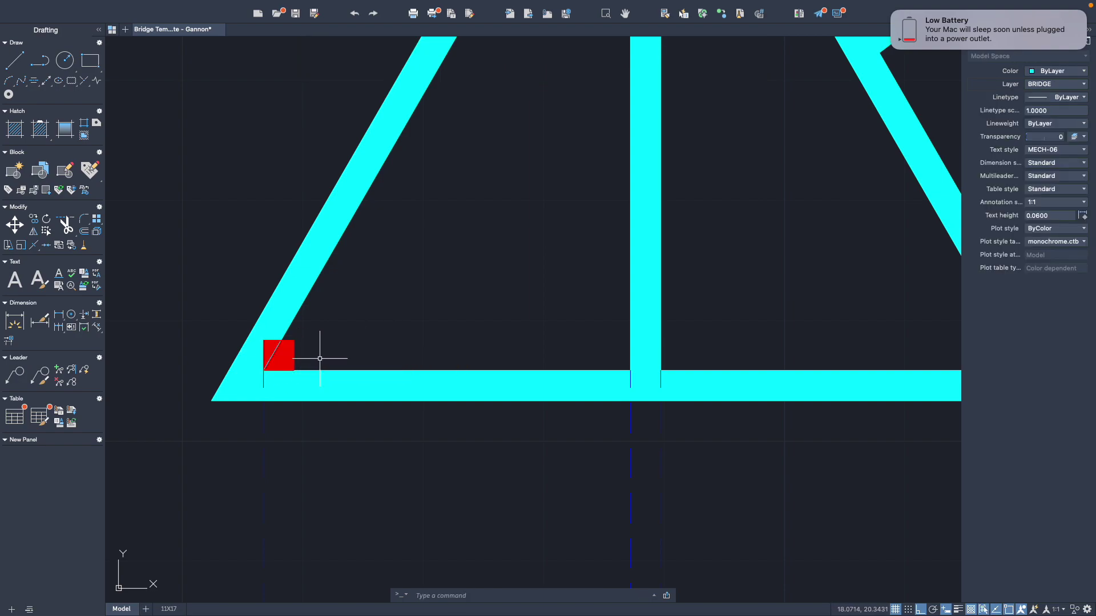
Step: Erase the small red square and its hatch from the truss's inner lower-left corner
{"action": "left_click", "coordinate": [273, 356]}
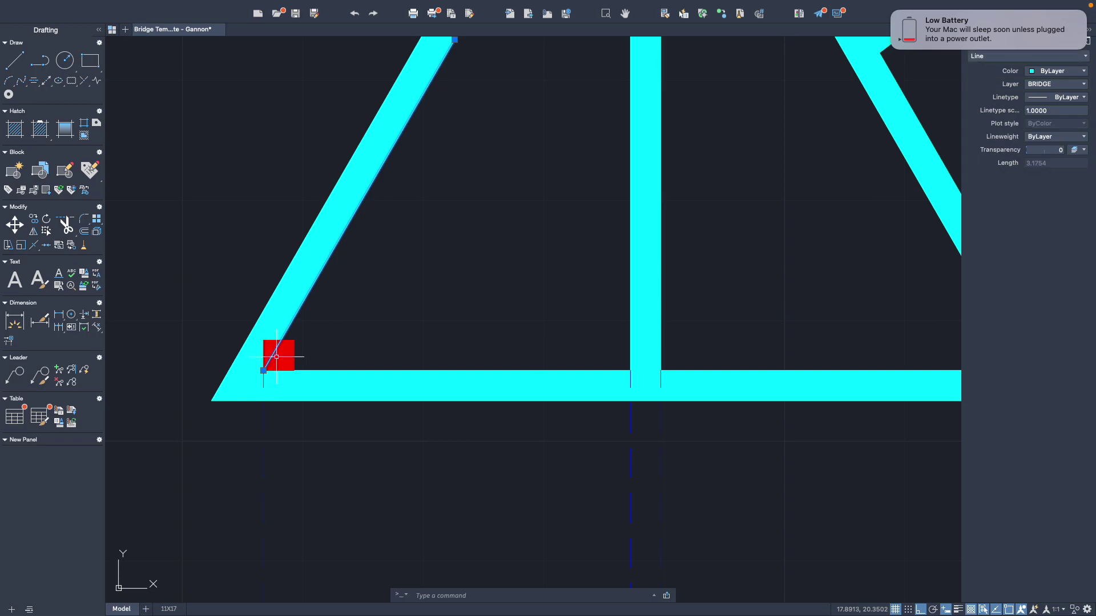
{"action": "key", "text": "Escape"}
{"action": "scroll", "coordinate": [328, 367], "scroll_direction": "down", "scroll_amount": 2}
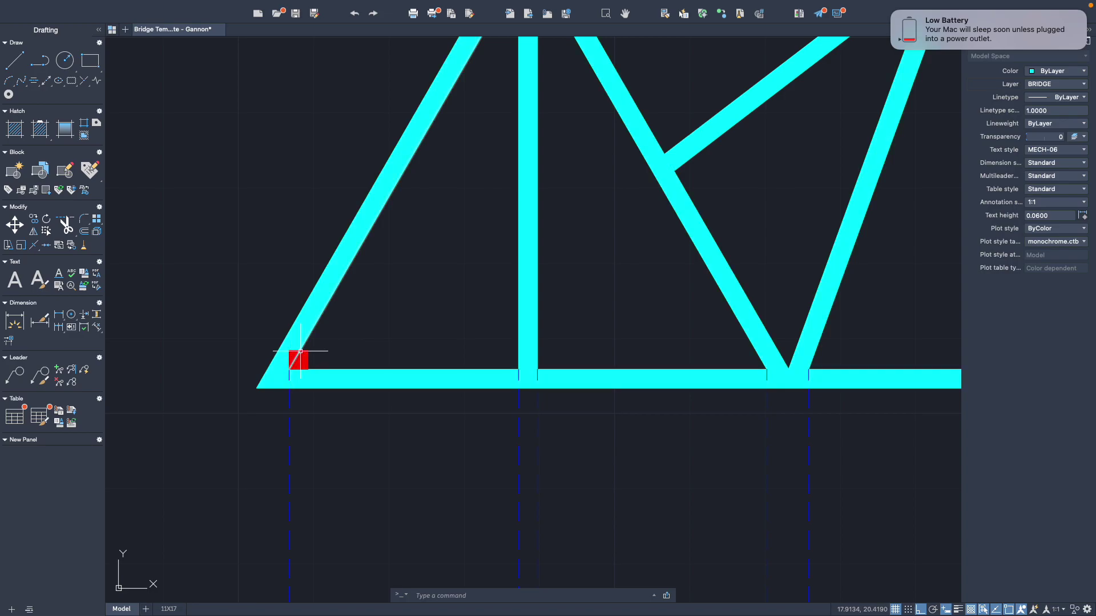
{"action": "left_click", "coordinate": [325, 365]}
{"action": "left_click", "coordinate": [298, 354]}
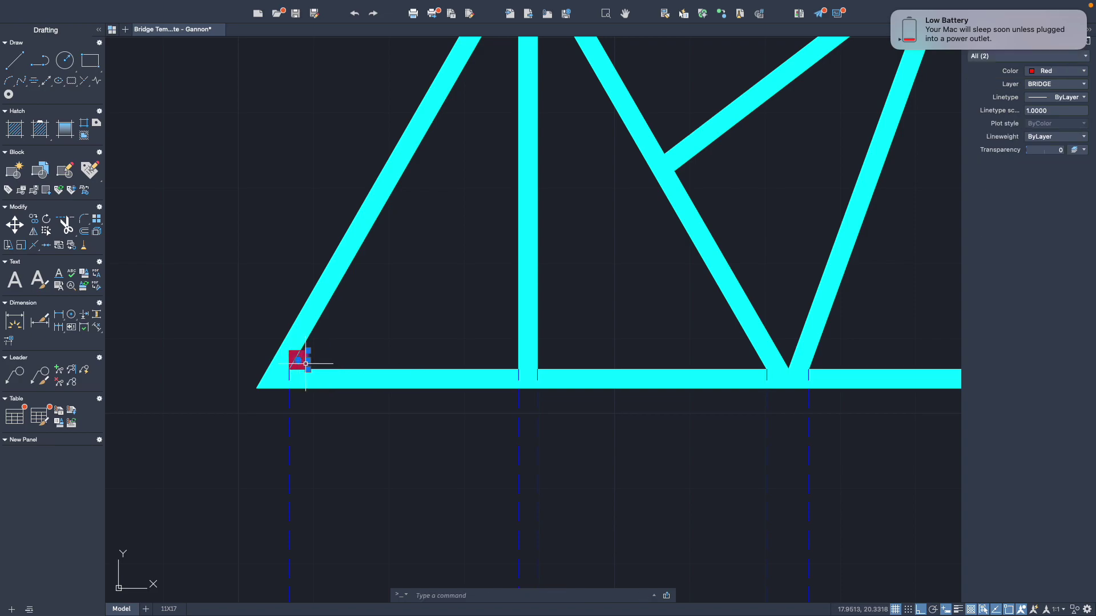
{"action": "key", "text": "Escape"}
{"action": "left_click", "coordinate": [308, 350]}
{"action": "key", "text": "Escape"}
{"action": "left_click", "coordinate": [289, 358]}
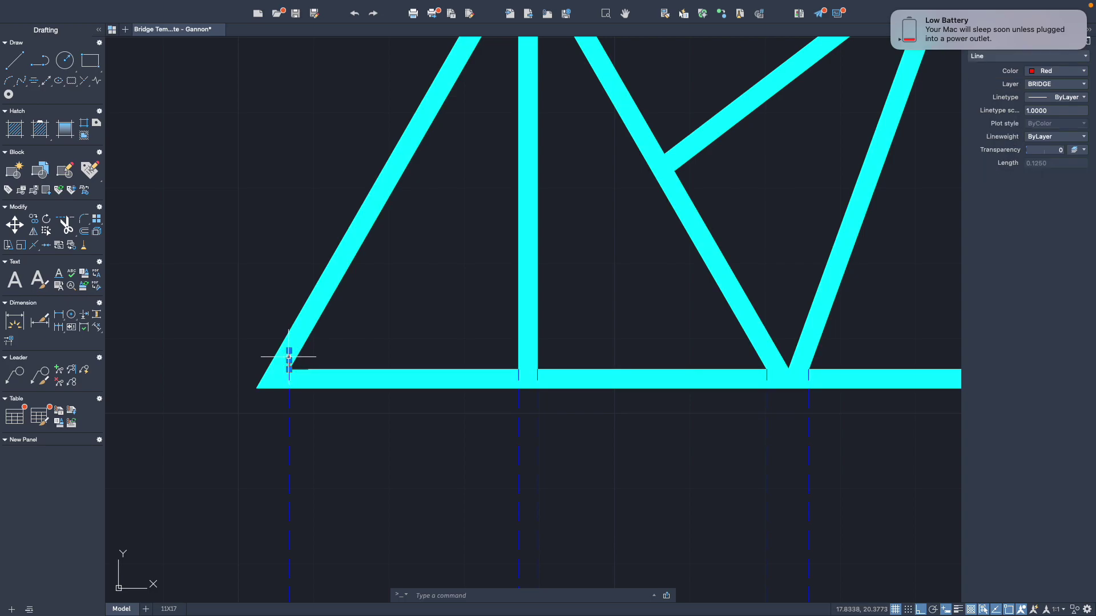
{"action": "key", "text": "Escape"}
Step: Offset the leftmost hidden line inward and the pair below the left vertical member outward, each by 0.125
{"action": "scroll", "coordinate": [300, 380], "scroll_direction": "down", "scroll_amount": 5}
{"action": "middle_click_drag", "start_coordinate": [315, 408], "coordinate": [285, 276]}
{"action": "key", "text": "Return"}
{"action": "key", "text": "Return"}
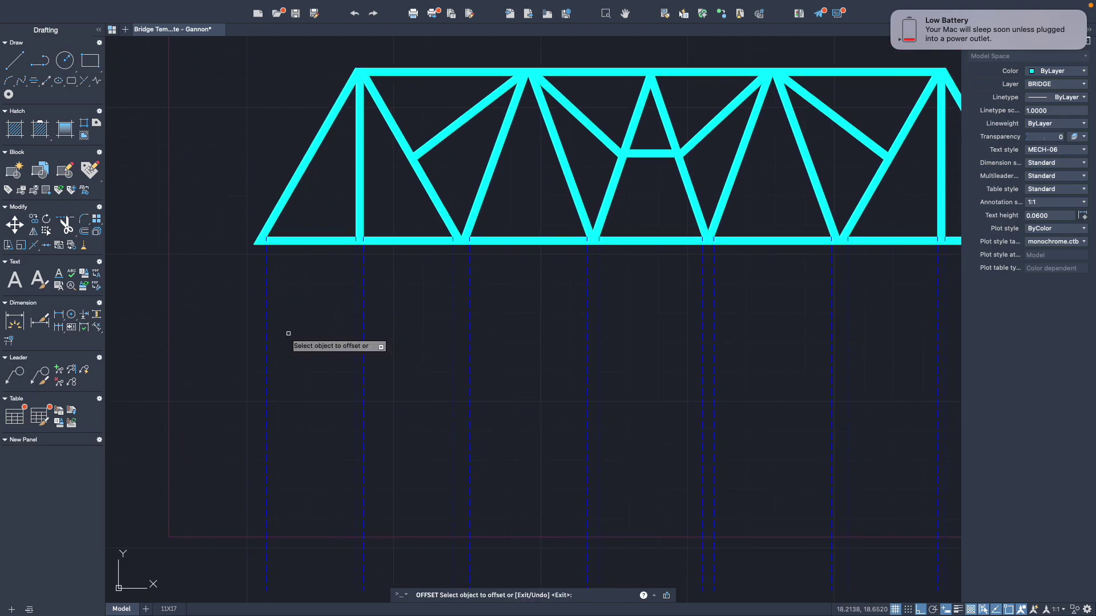
{"action": "left_click", "coordinate": [267, 337]}
{"action": "left_click", "coordinate": [273, 340]}
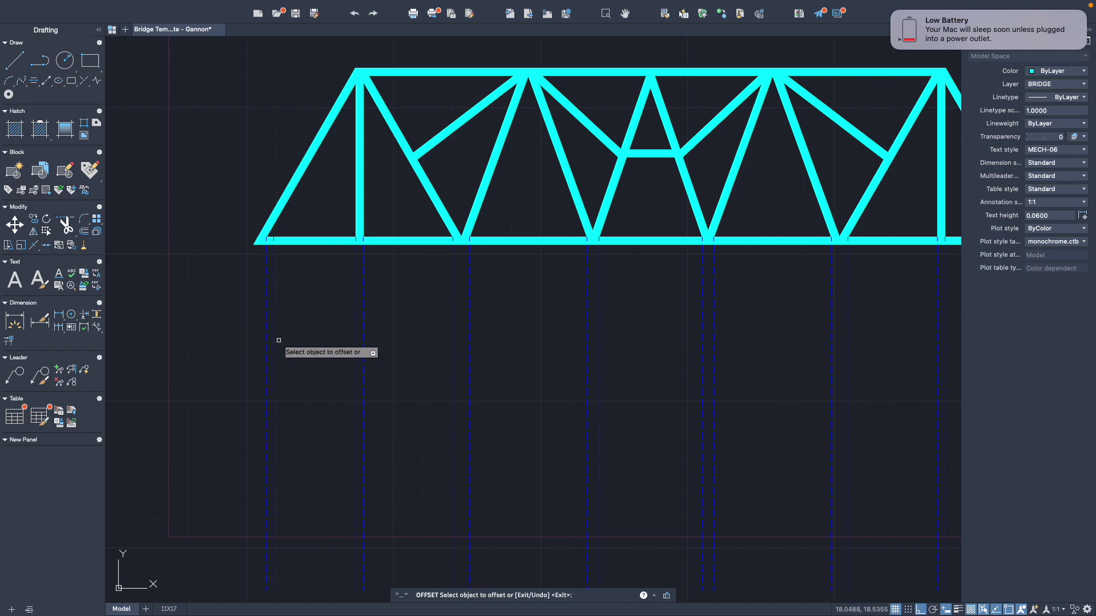
{"action": "left_click", "coordinate": [357, 341]}
{"action": "left_click", "coordinate": [365, 341]}
{"action": "left_click", "coordinate": [363, 341]}
{"action": "left_click", "coordinate": [380, 342]}
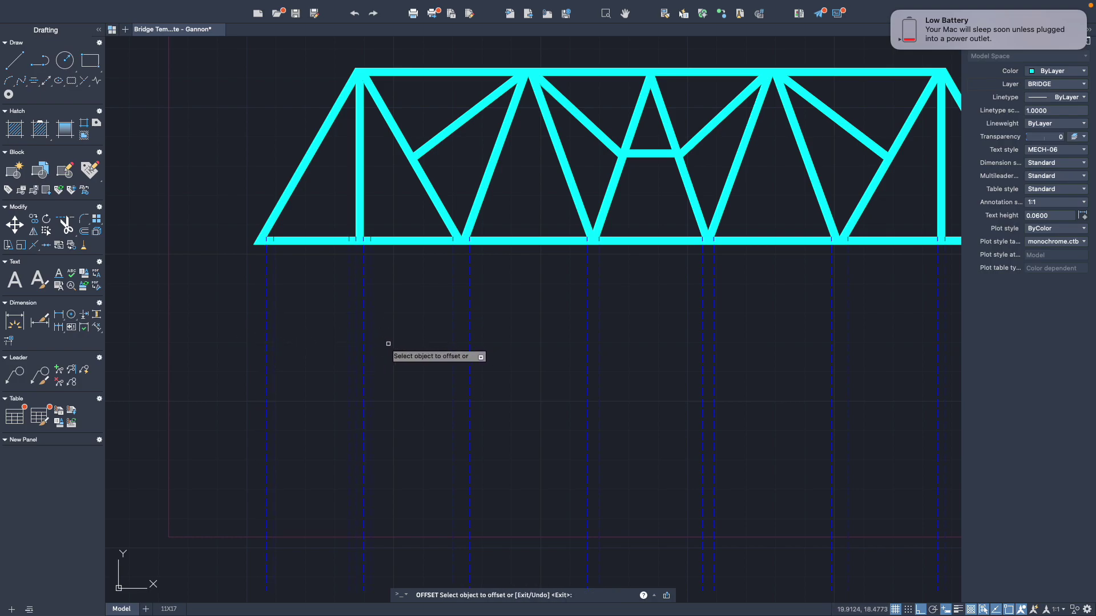
Step: Offset the hidden line pairs below the next two bottom-chord joints outward by 0.125
{"action": "left_click", "coordinate": [452, 365]}
{"action": "left_click", "coordinate": [448, 392]}
{"action": "left_click", "coordinate": [470, 355]}
{"action": "left_click", "coordinate": [476, 356]}
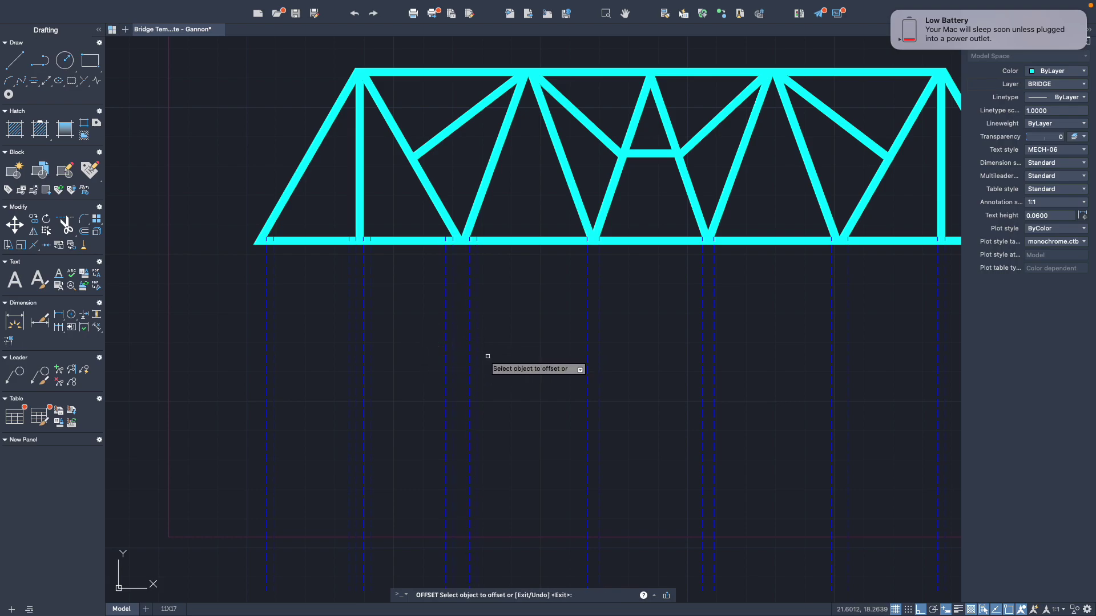
{"action": "left_click", "coordinate": [587, 371]}
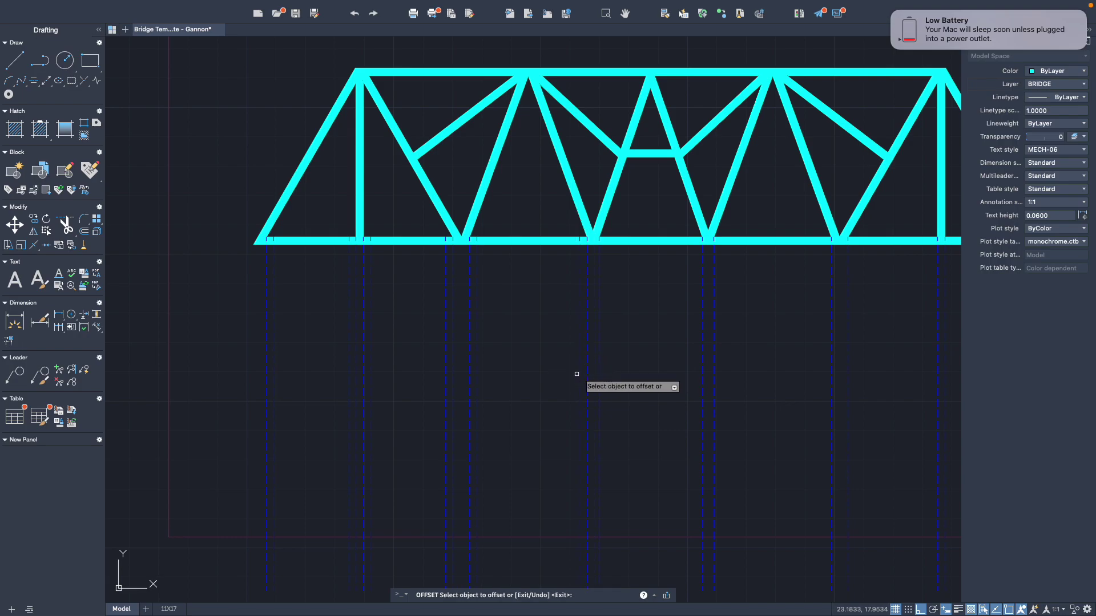
{"action": "left_click", "coordinate": [603, 375]}
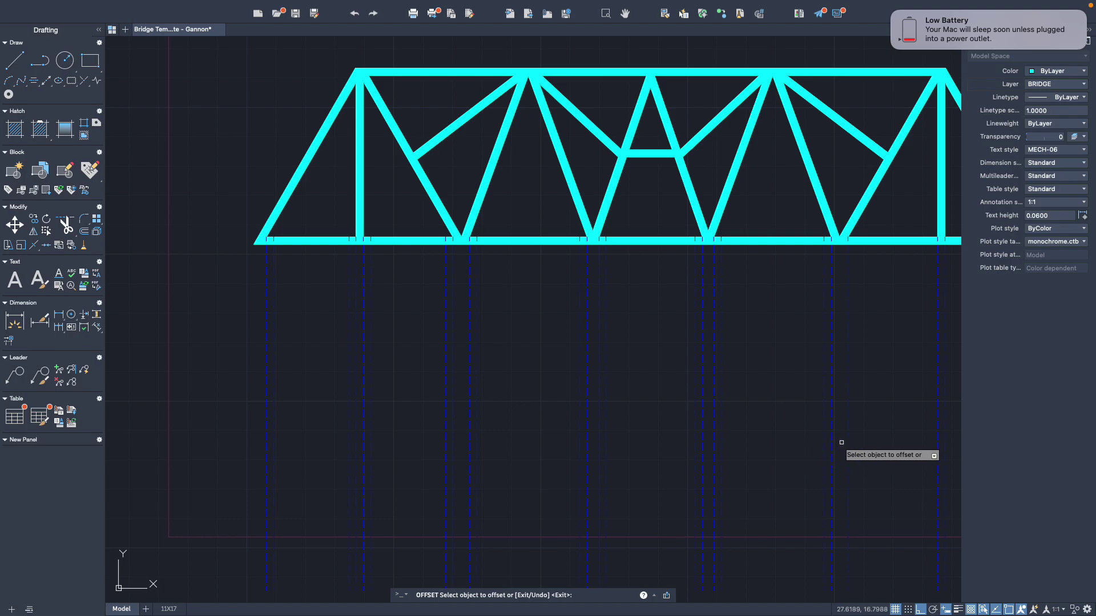
Step: Offset the hidden lines below the right vertical member outward and the rightmost hidden line inward by 0.125
{"action": "middle_click_drag", "start_coordinate": [890, 440], "coordinate": [749, 437]}
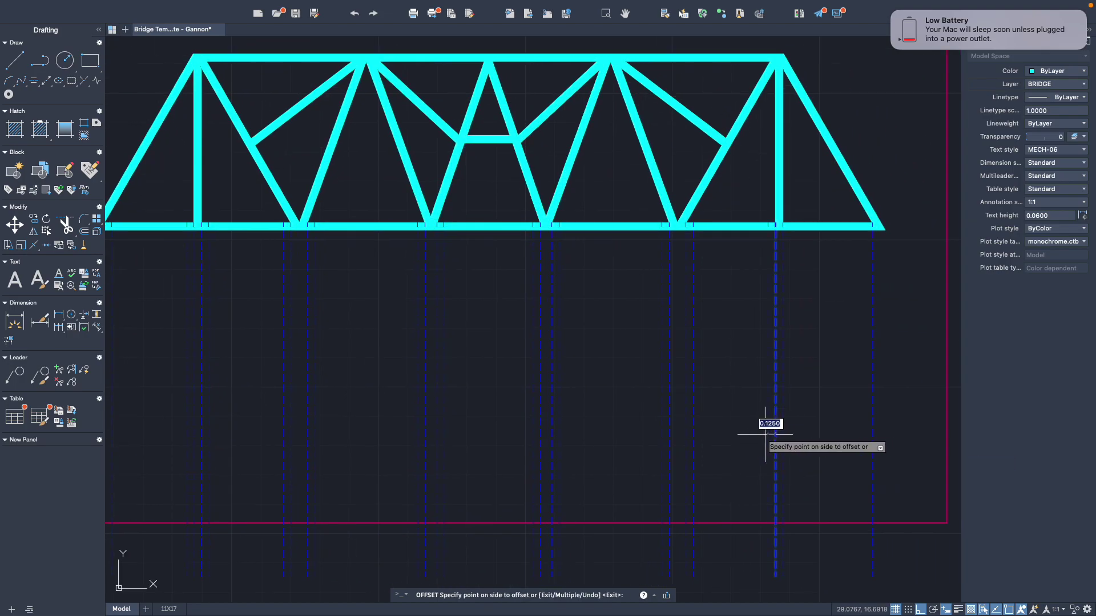
{"action": "left_click", "coordinate": [782, 432]}
{"action": "left_click", "coordinate": [788, 425]}
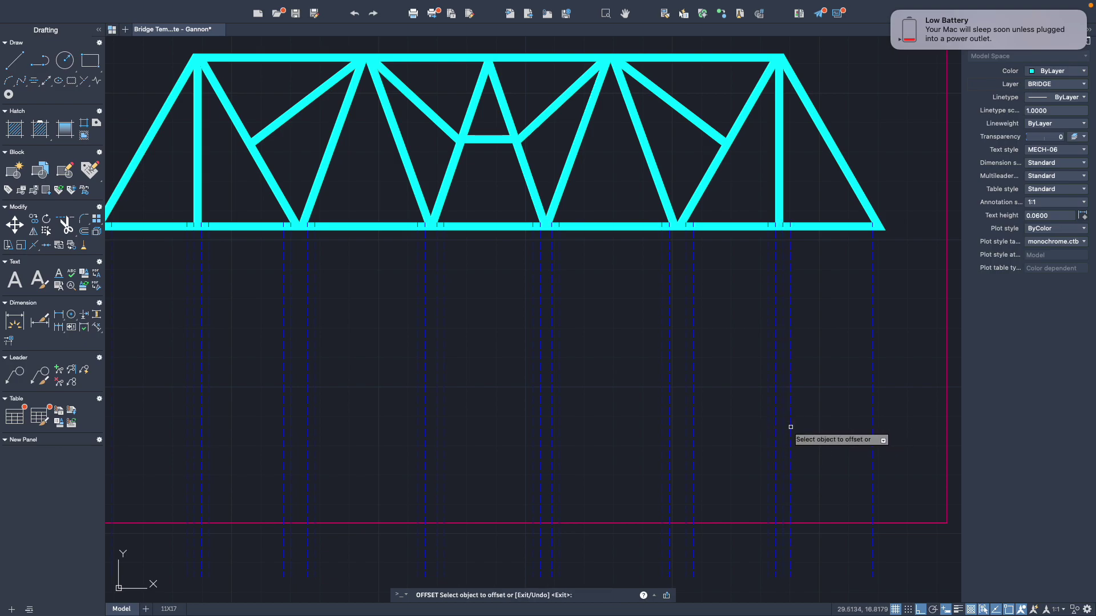
{"action": "left_click", "coordinate": [874, 442]}
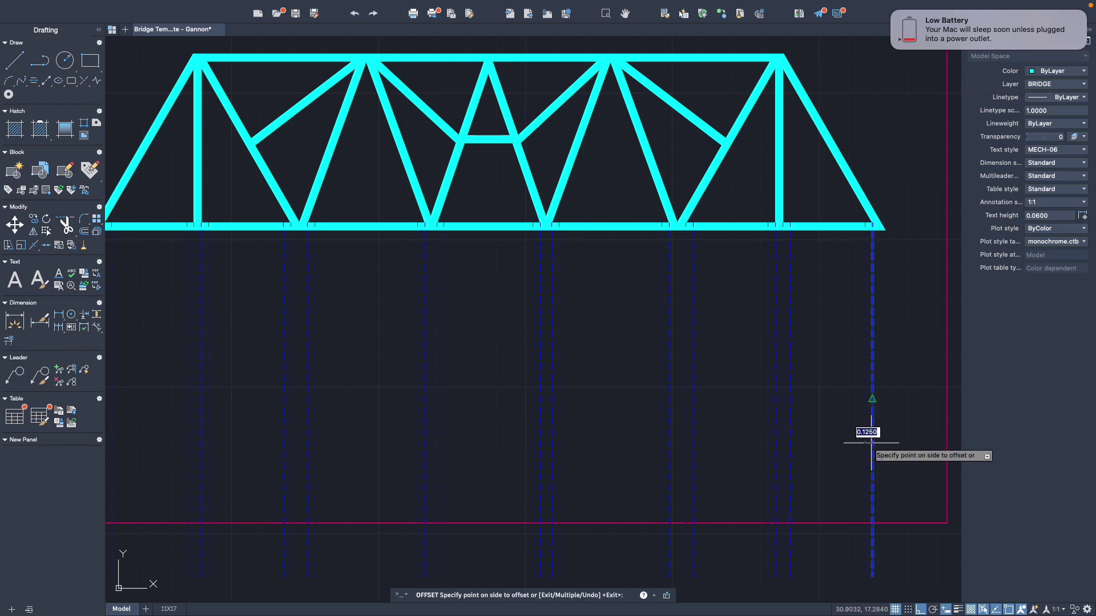
{"action": "left_click", "coordinate": [851, 445]}
{"action": "key", "text": "Escape"}
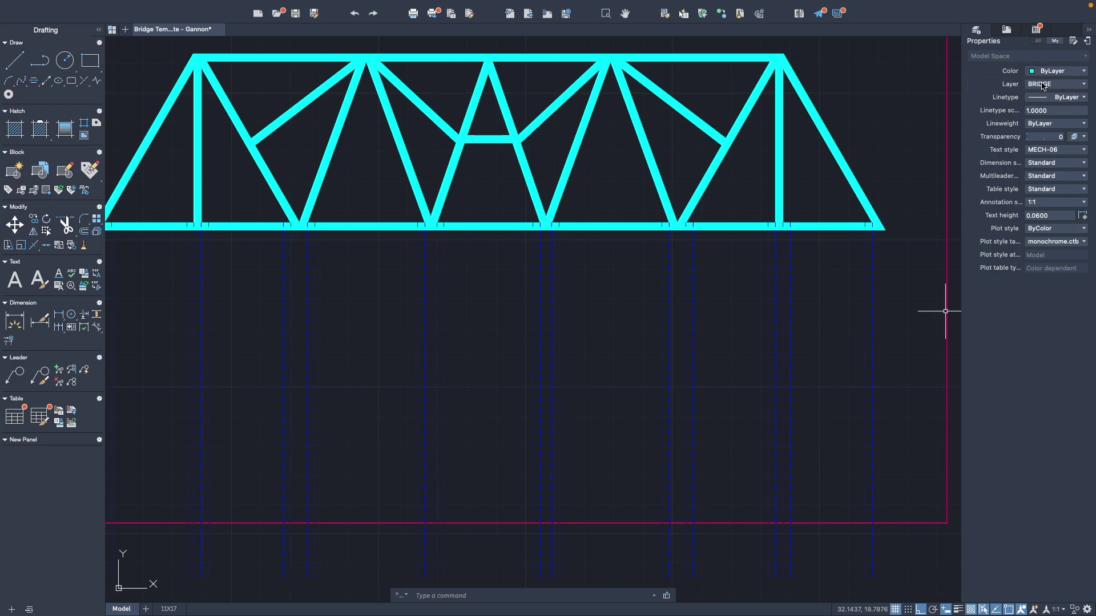
Step: Draw a horizontal line across all the hidden lines below the truss, extending past both ends of the bottom chord
{"action": "scroll", "coordinate": [400, 428], "scroll_direction": "down", "scroll_amount": 3}
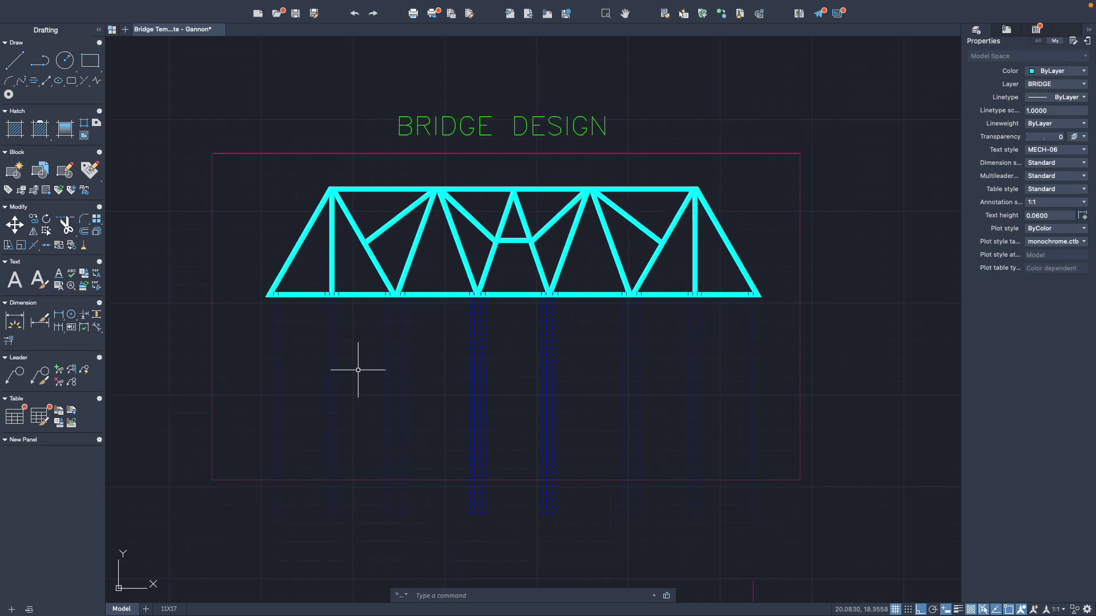
{"action": "left_click", "coordinate": [12, 63]}
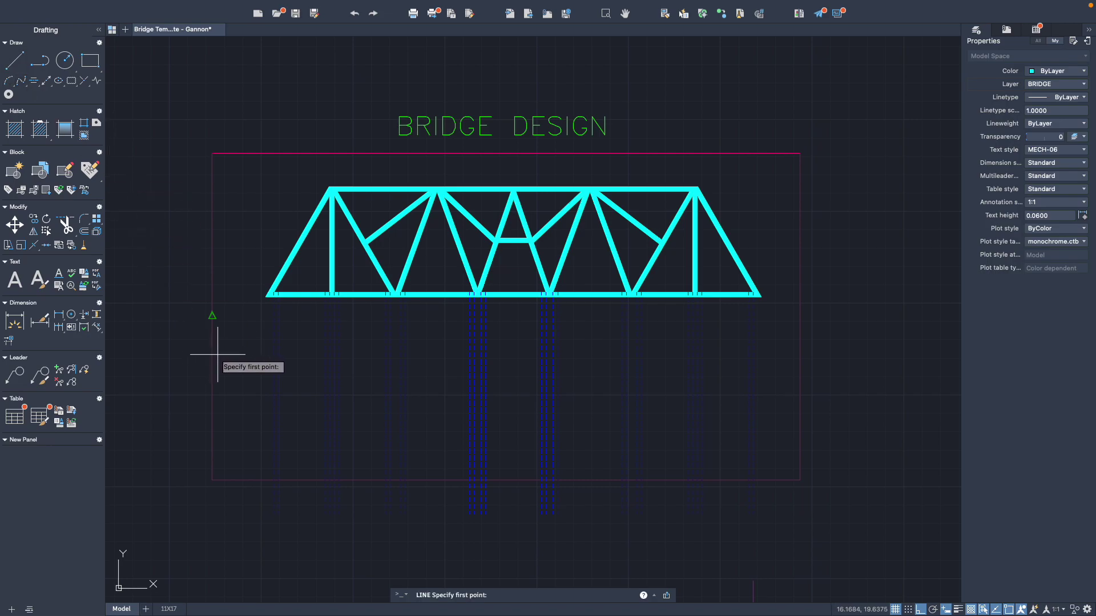
{"action": "left_click", "coordinate": [261, 425]}
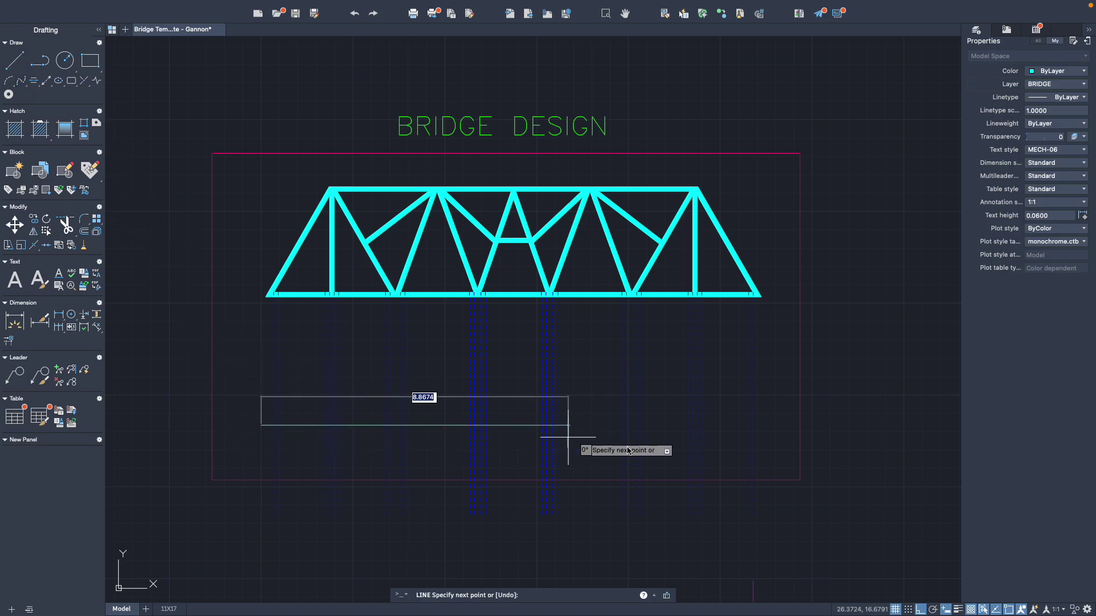
{"action": "left_click", "coordinate": [779, 426]}
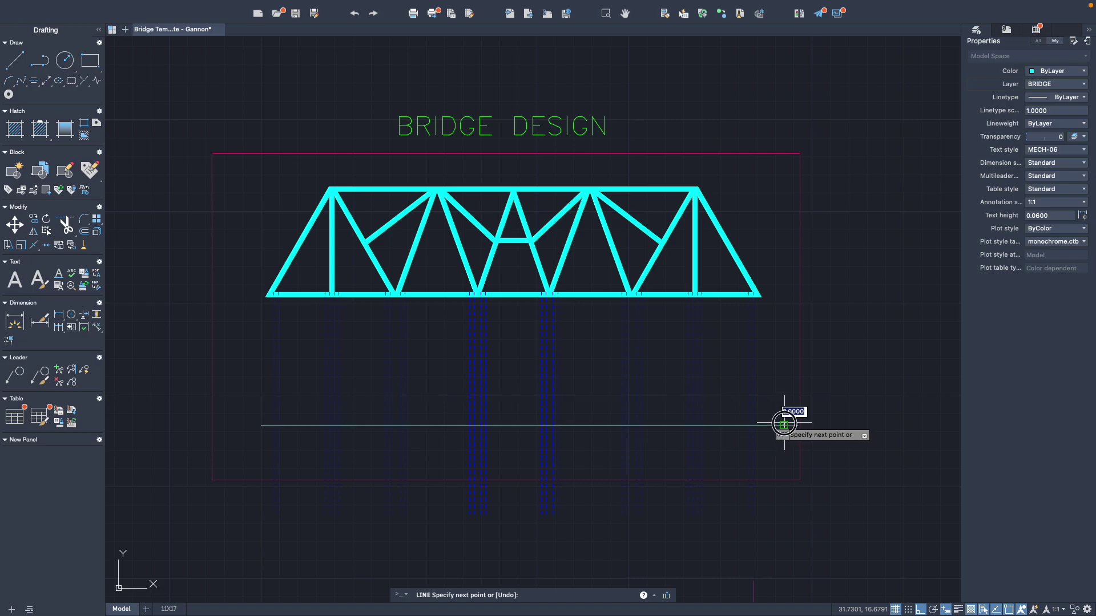
{"action": "key", "text": "Return"}
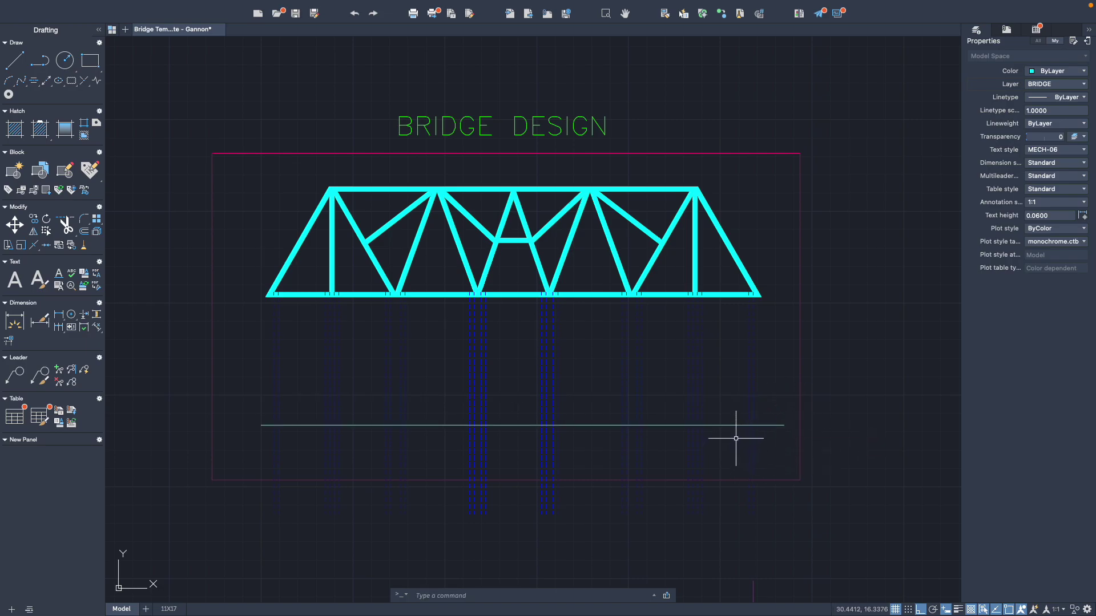
Step: Offset the horizontal line below the truss upward by 3 to form the plan view's upper edge
{"action": "type", "text": "o"}
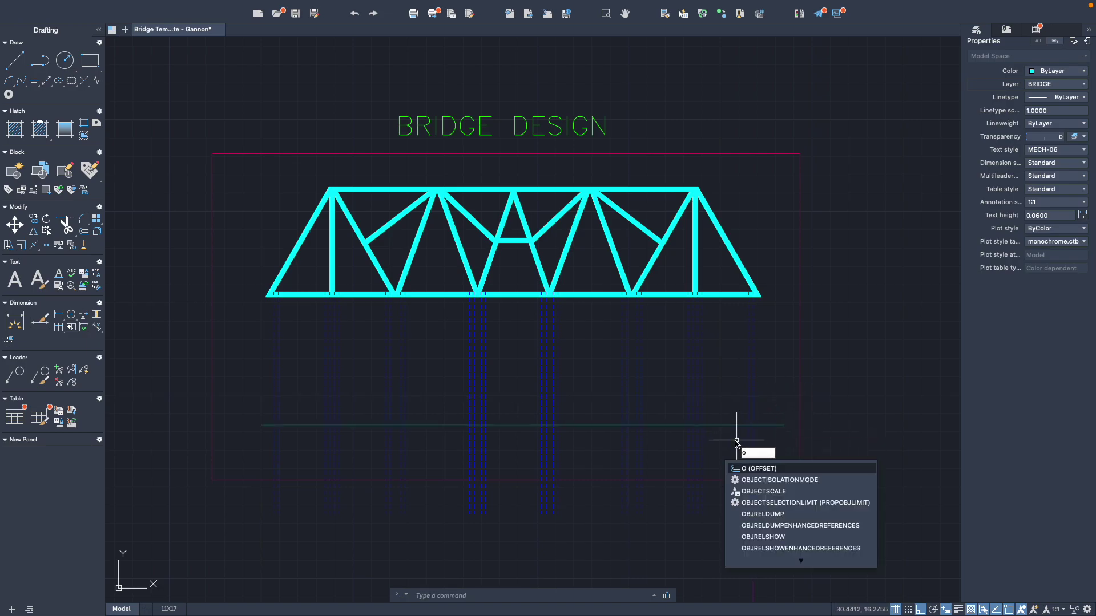
{"action": "key", "text": "Return"}
{"action": "key", "text": "Return"}
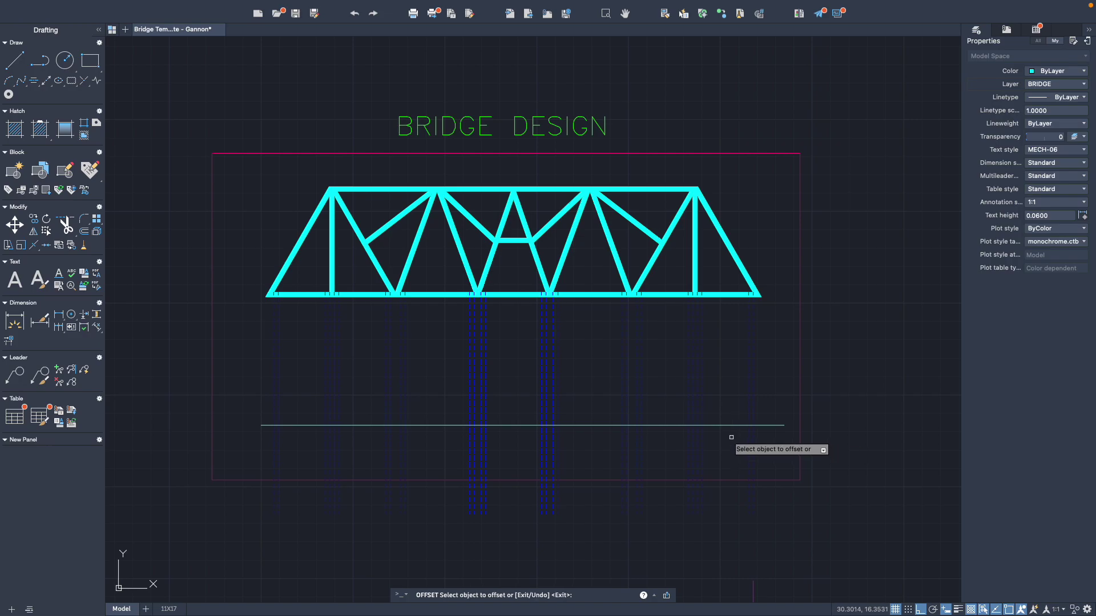
{"action": "left_click", "coordinate": [731, 424]}
{"action": "left_click", "coordinate": [728, 372]}
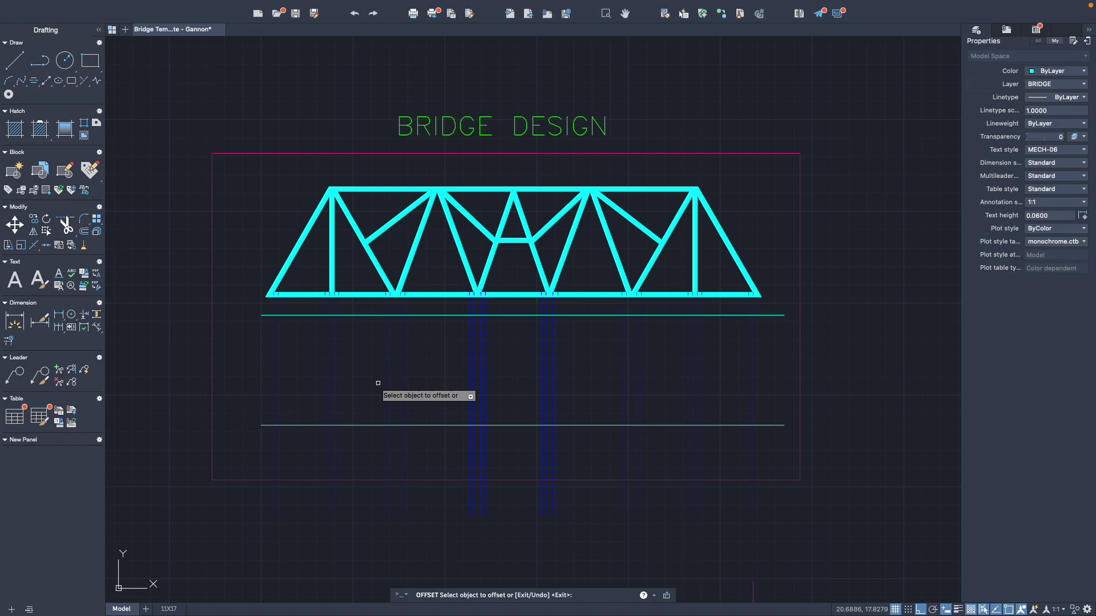
{"action": "key", "text": "Escape"}
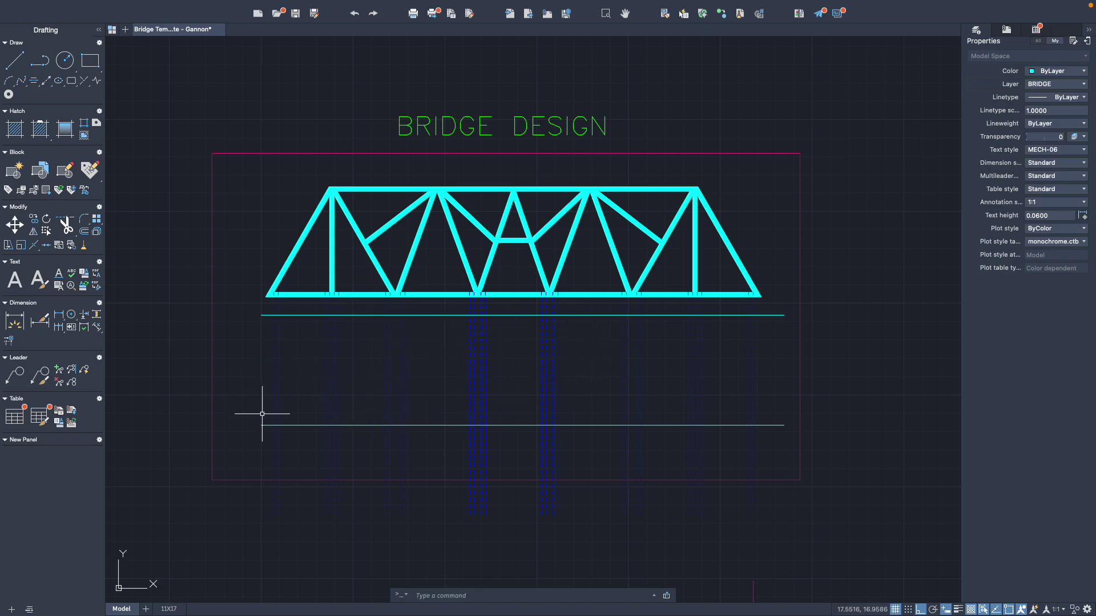
Step: Trim the overhanging ends of both horizontal lines back to the outermost vertical hidden lines
{"action": "type", "text": "tr"}
{"action": "key", "text": "Return"}
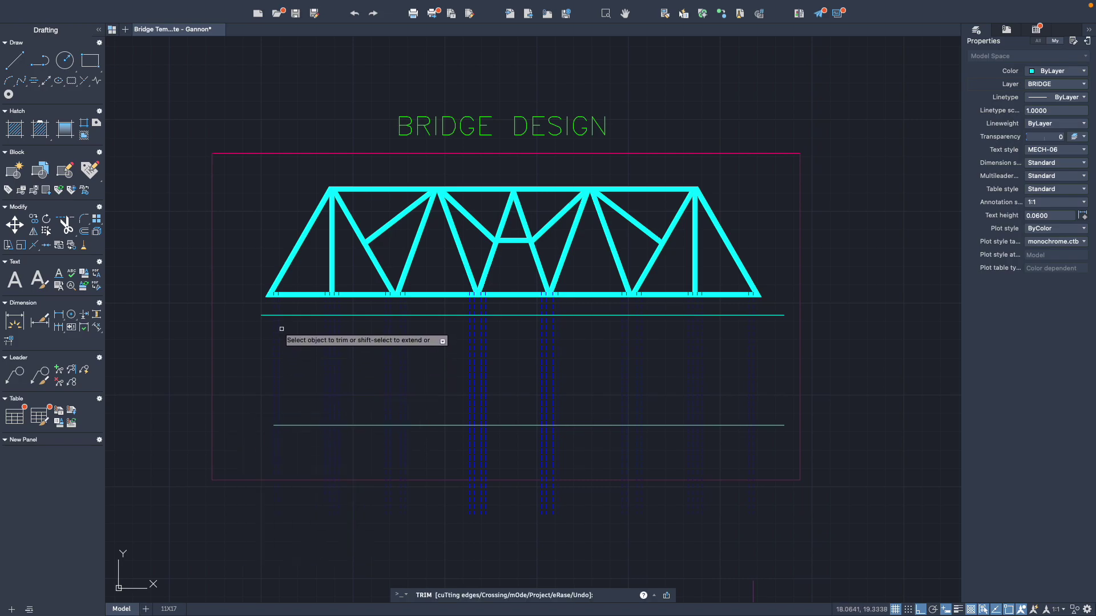
{"action": "left_click", "coordinate": [267, 315]}
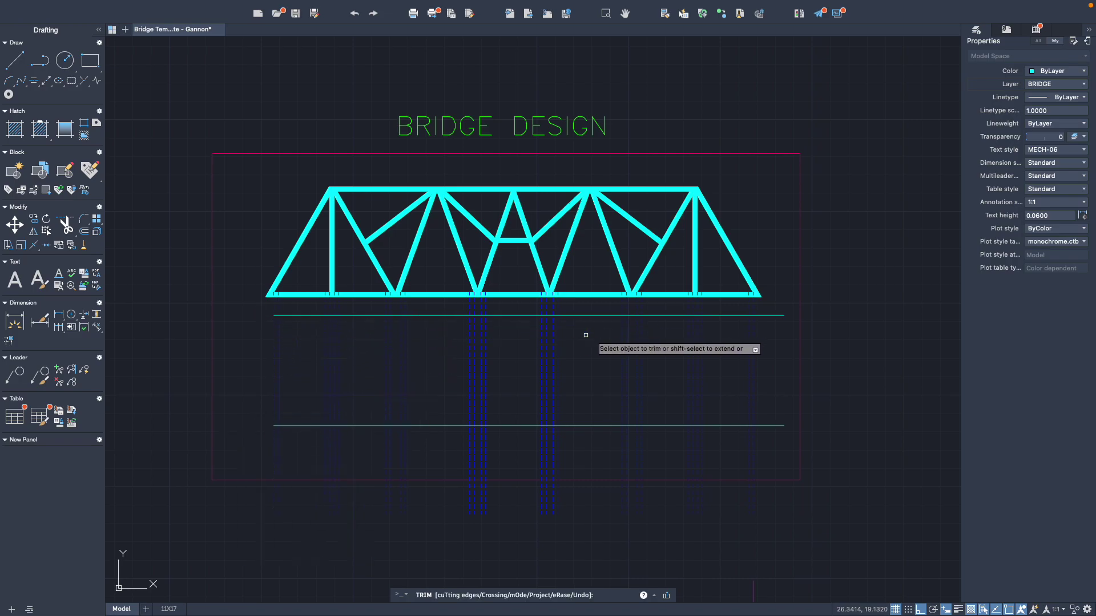
{"action": "left_click", "coordinate": [768, 315]}
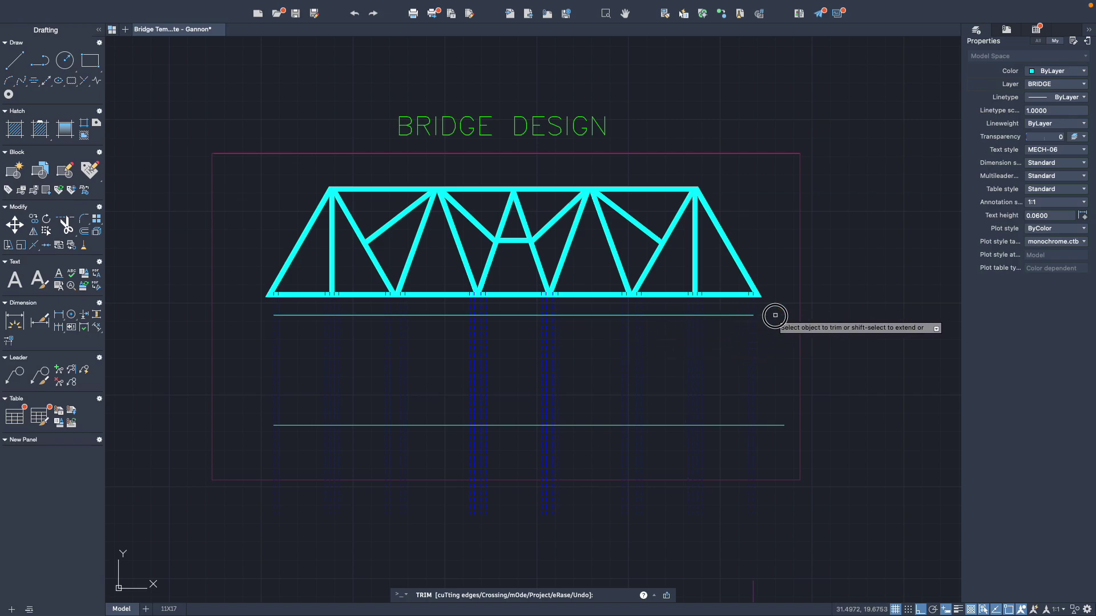
{"action": "left_click", "coordinate": [765, 425]}
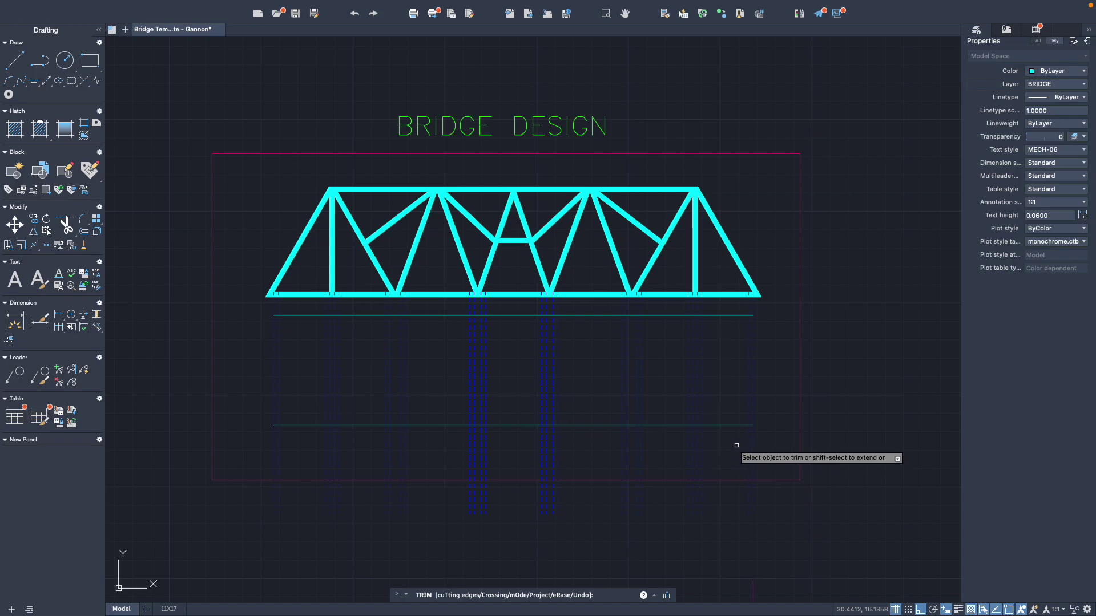
{"action": "key", "text": "Escape"}
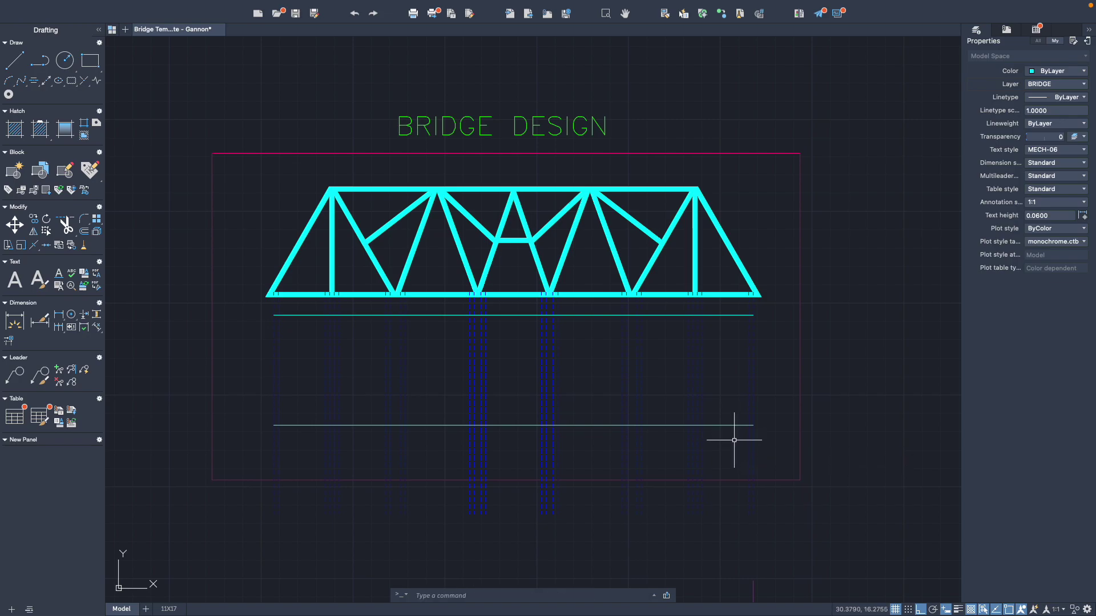
Step: Move all the vertical hidden lines below the truss to the BRIDGE layer
{"action": "scroll", "coordinate": [757, 321], "scroll_direction": "up", "scroll_amount": 4}
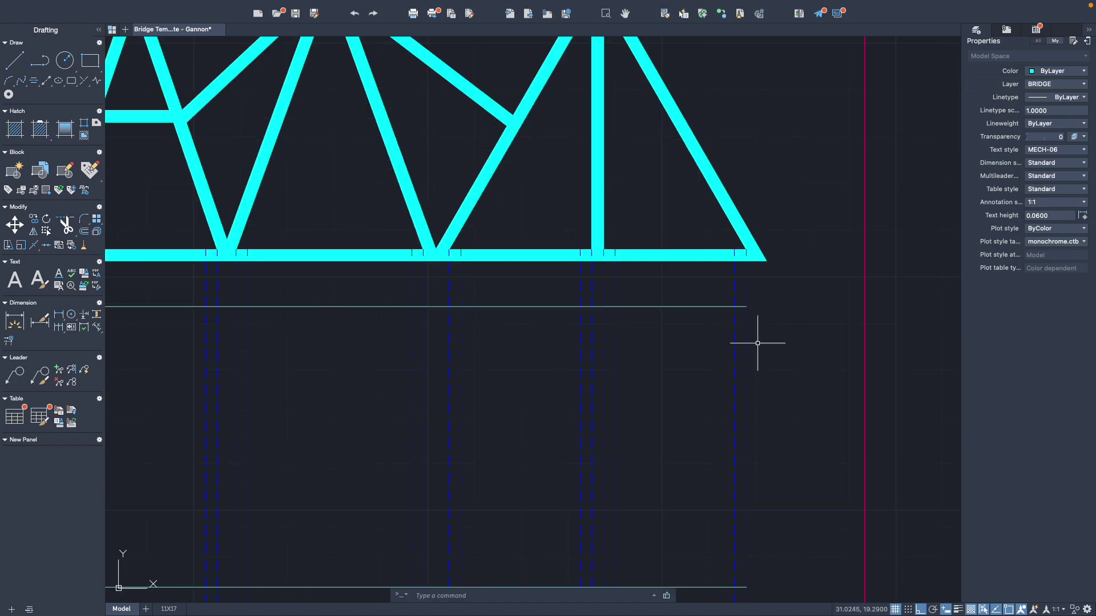
{"action": "scroll", "coordinate": [779, 435], "scroll_direction": "down", "scroll_amount": 2}
{"action": "scroll", "coordinate": [785, 449], "scroll_direction": "down", "scroll_amount": 2}
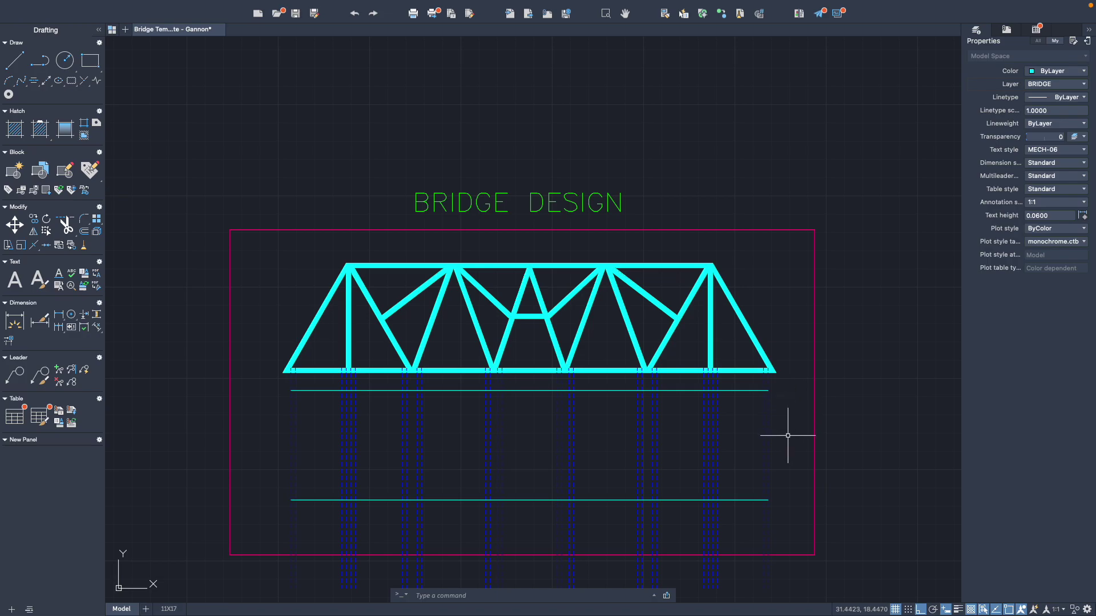
{"action": "left_click", "coordinate": [788, 442]}
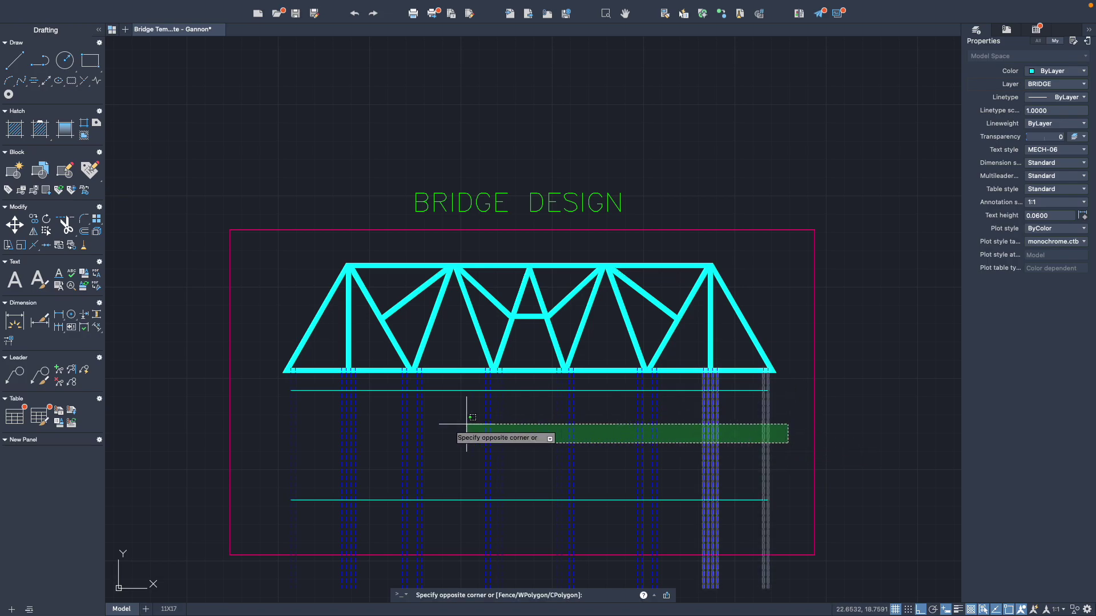
{"action": "left_click", "coordinate": [276, 428]}
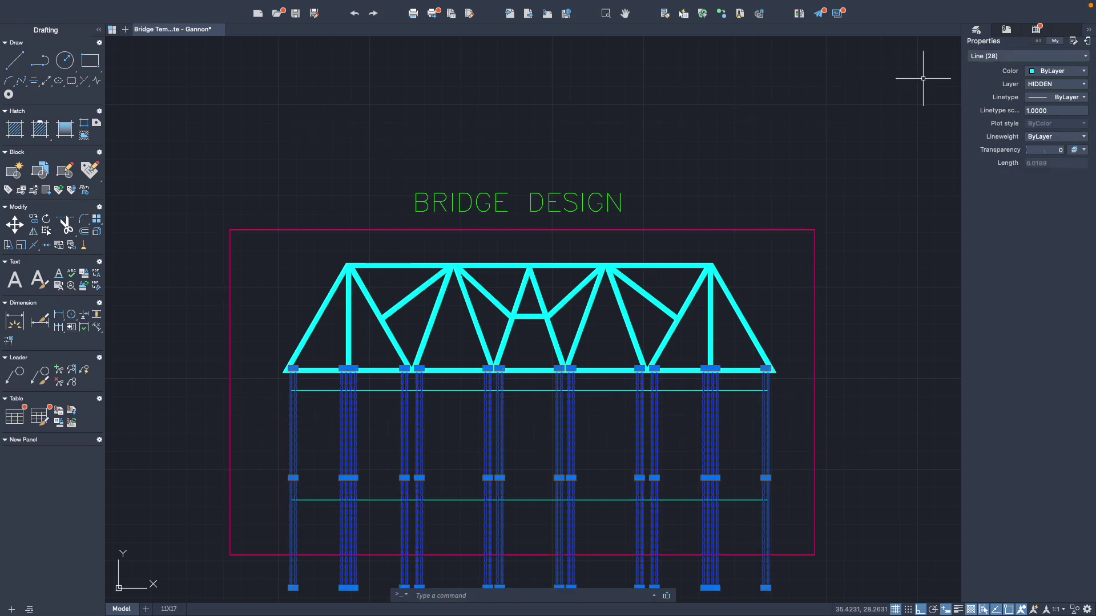
{"action": "left_click", "coordinate": [1032, 85]}
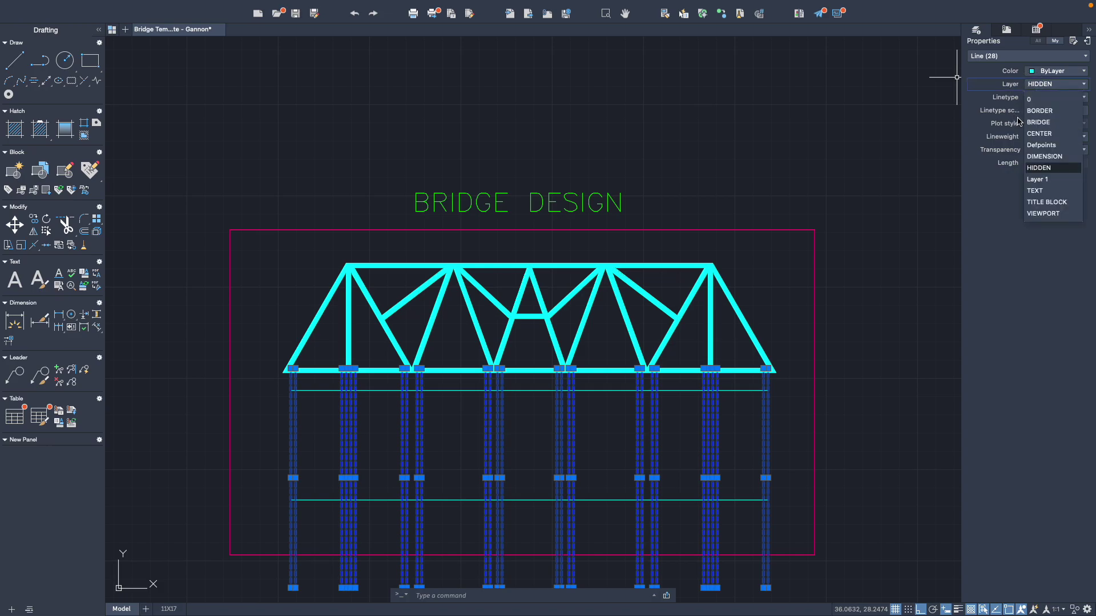
{"action": "left_click", "coordinate": [1039, 122]}
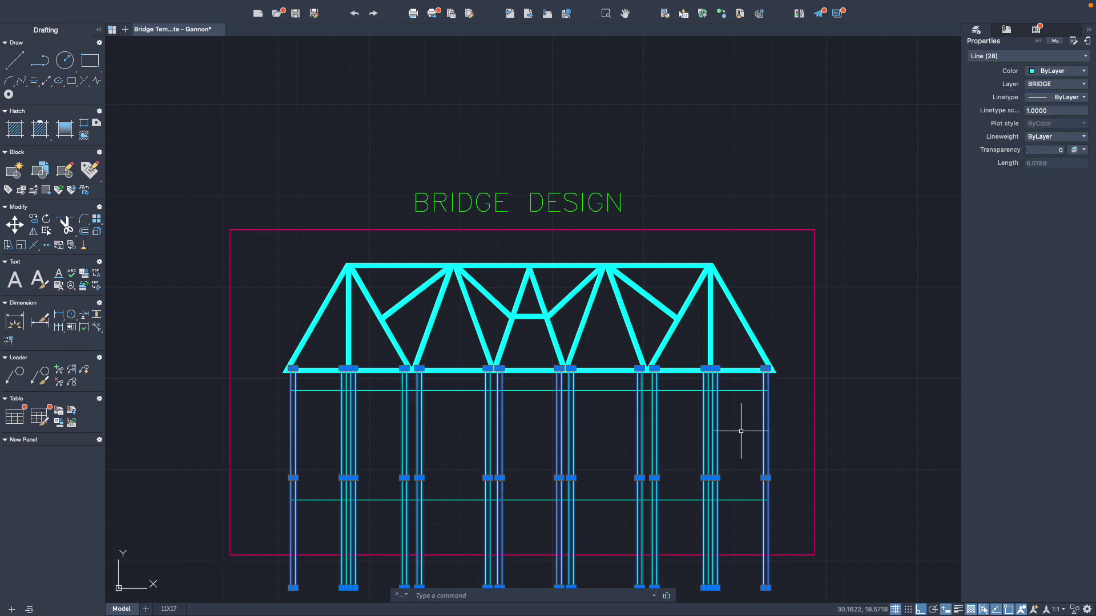
{"action": "key", "text": "Escape"}
Step: Trim away all vertical line portions above the upper and below the lower horizontal line, including the pieces extending past the border
{"action": "type", "text": "tr"}
{"action": "key", "text": "Return"}
{"action": "left_click", "coordinate": [779, 382]}
{"action": "left_click", "coordinate": [266, 383]}
{"action": "key", "text": "Return"}
{"action": "left_click", "coordinate": [782, 524]}
{"action": "left_click", "coordinate": [252, 520]}
{"action": "key", "text": "Return"}
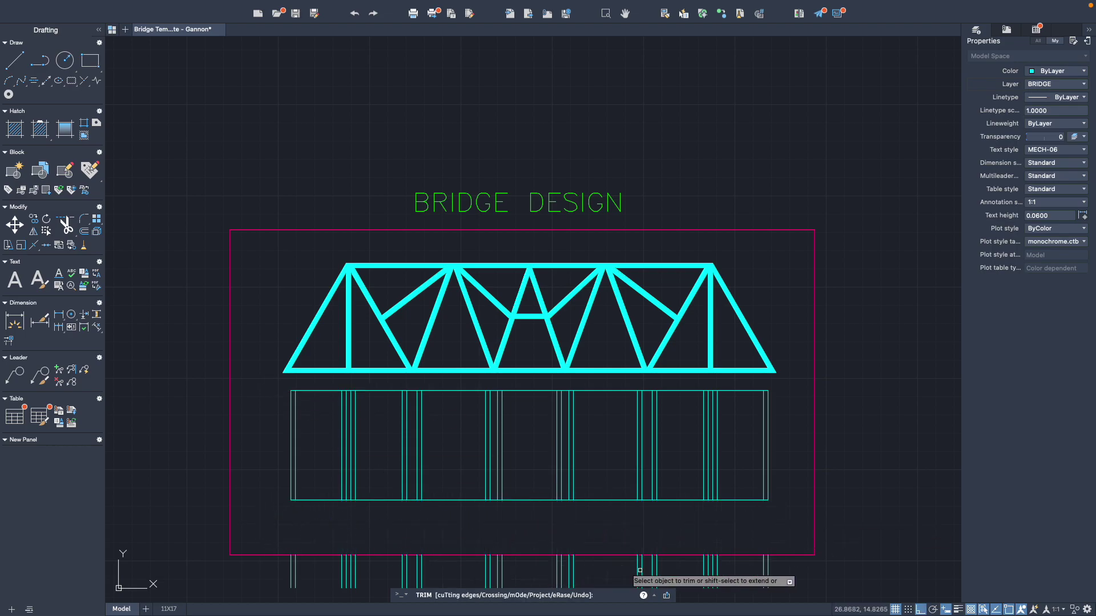
{"action": "left_click", "coordinate": [792, 569]}
{"action": "left_click", "coordinate": [287, 567]}
{"action": "key", "text": "Return"}
{"action": "key", "text": "Return"}
{"action": "type", "text": "o"}
{"action": "key", "text": "Return"}
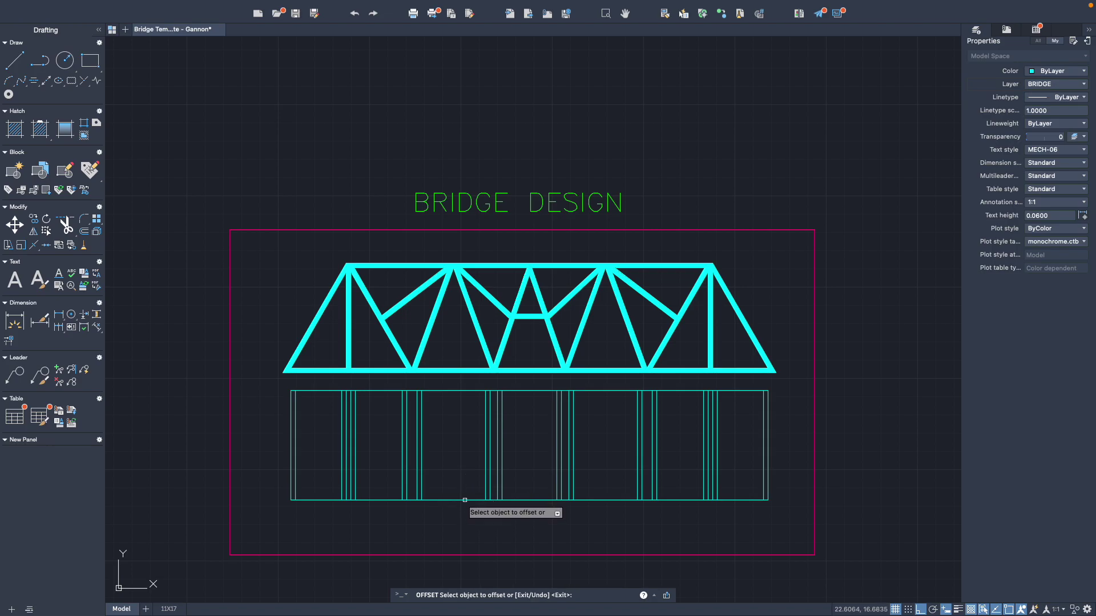
{"action": "key", "text": "Return"}
{"action": "left_click", "coordinate": [466, 500]}
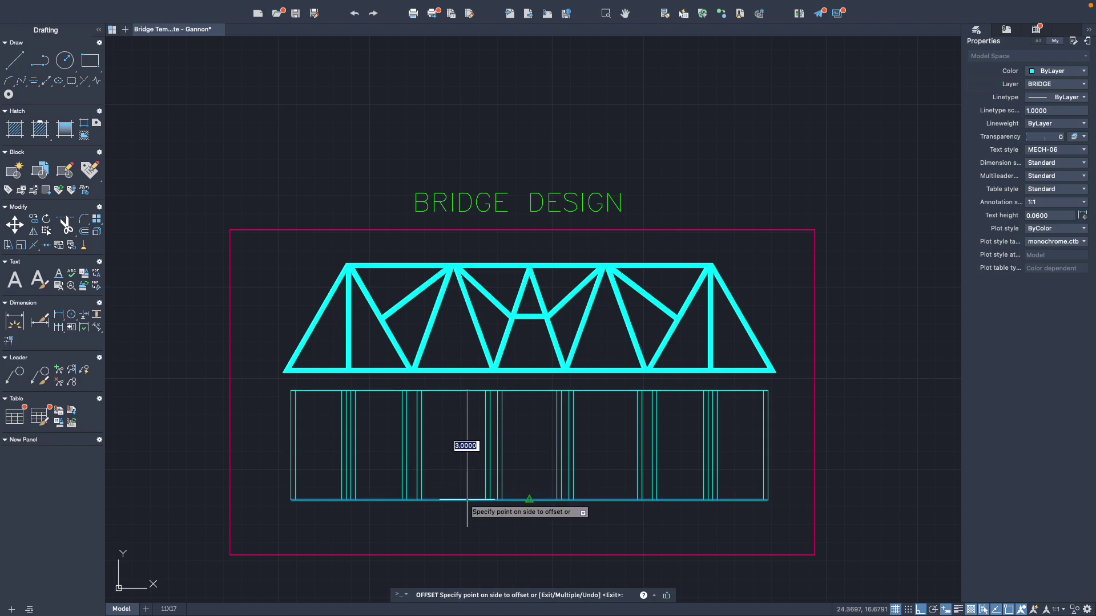
{"action": "key", "text": "Escape"}
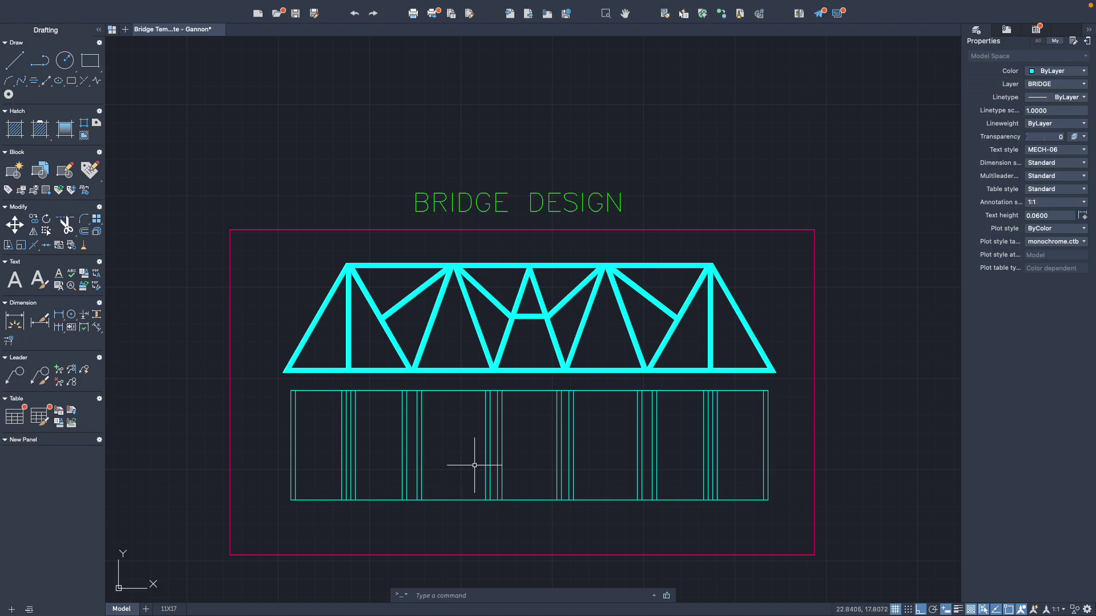
Step: Offset the plan view's lower and upper horizontal edges inward, matching the 0.125 width of the vertical member lines
{"action": "type", "text": "o"}
{"action": "key", "text": "Return"}
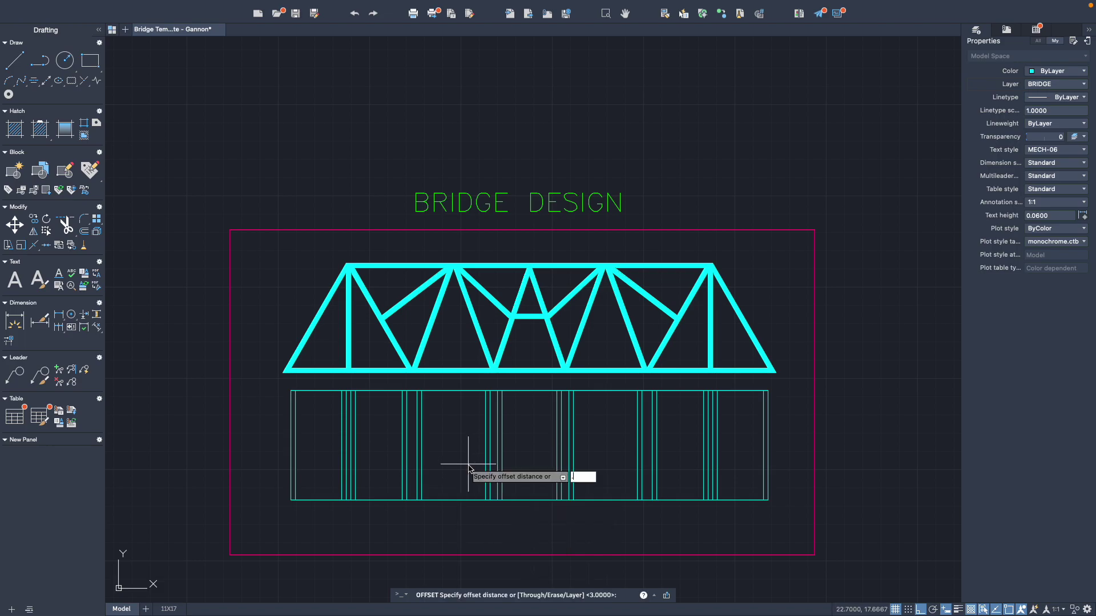
{"action": "key", "text": "Return"}
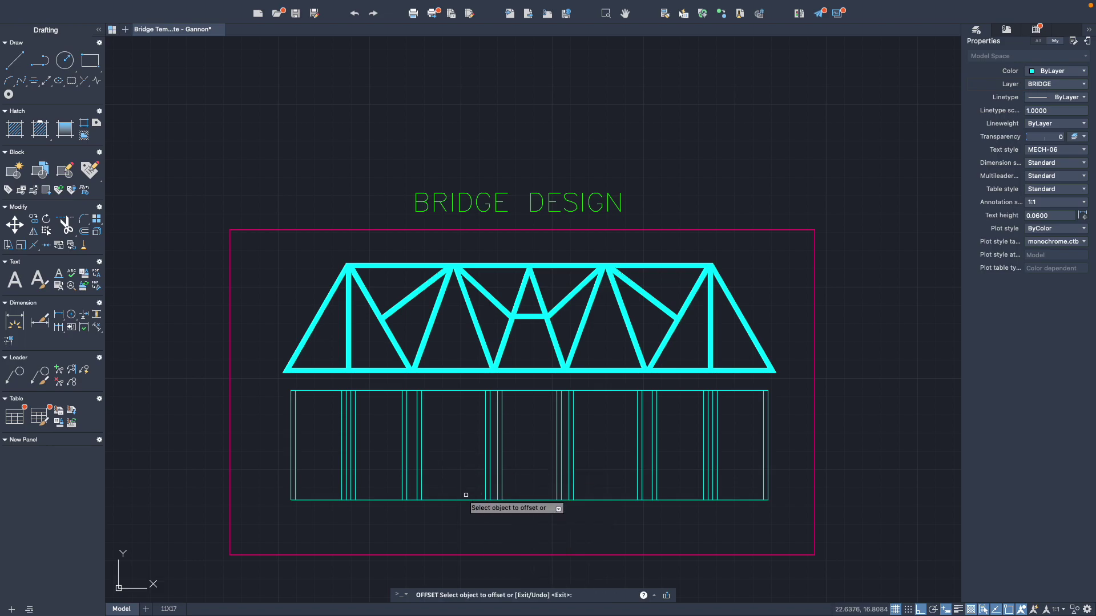
{"action": "left_click", "coordinate": [464, 500]}
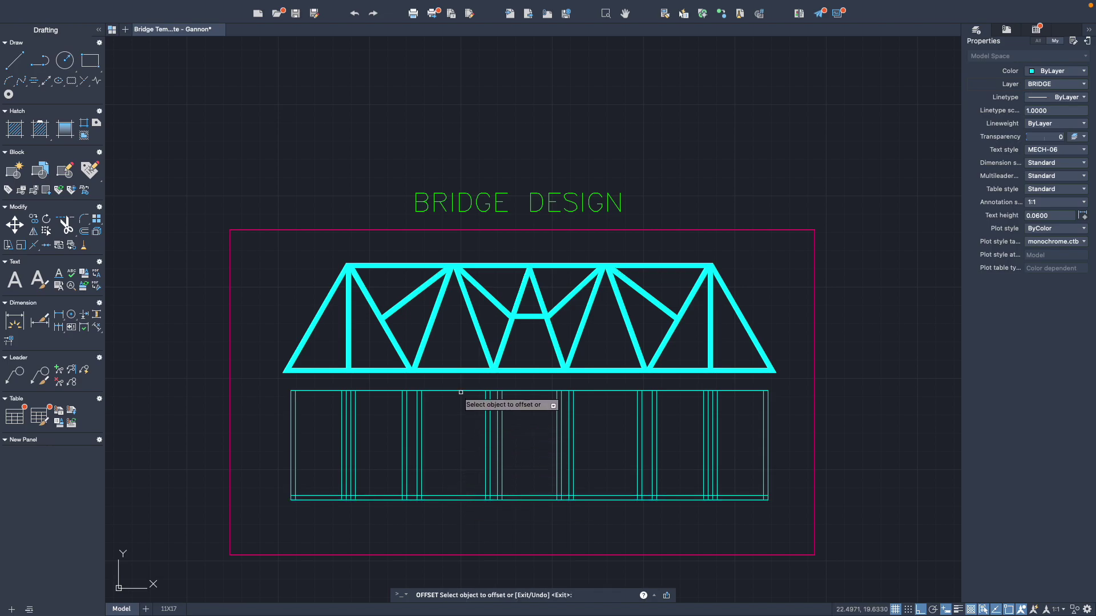
{"action": "left_click", "coordinate": [456, 412]}
{"action": "key", "text": "Return"}
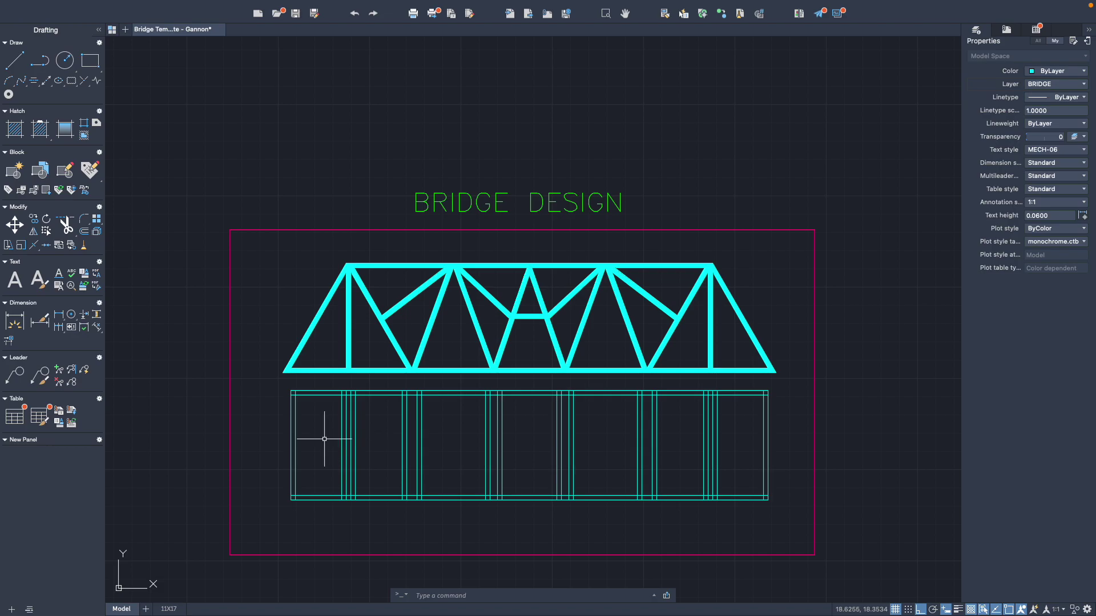
Step: Compare the new plan view with the finished plan view further below and with the truss members above it
{"action": "scroll", "coordinate": [768, 497], "scroll_direction": "up", "scroll_amount": 2}
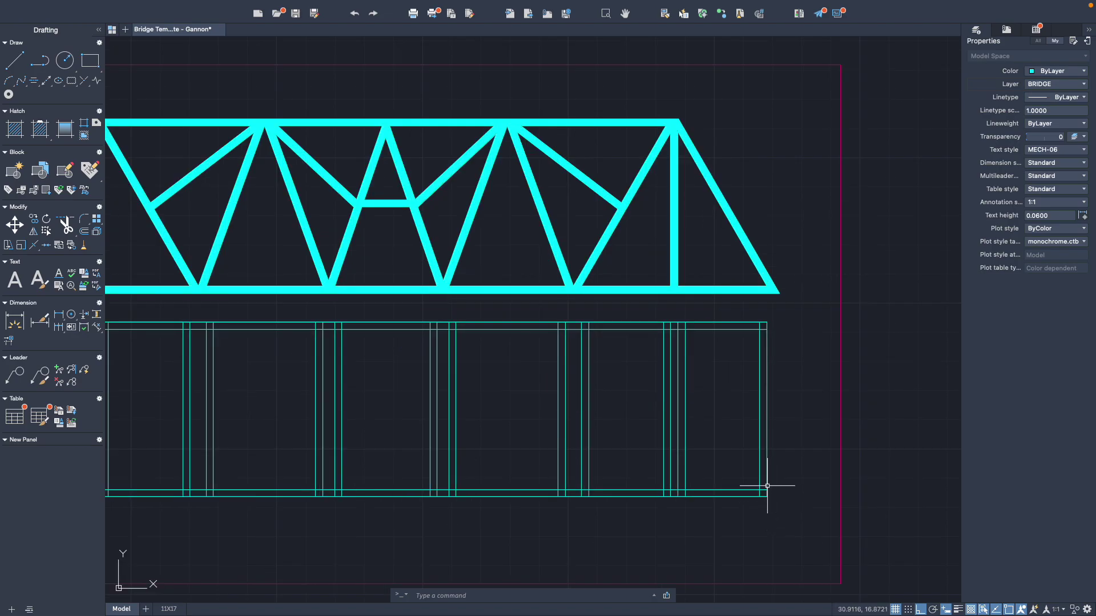
{"action": "scroll", "coordinate": [676, 486], "scroll_direction": "down", "scroll_amount": 3}
{"action": "mouse_move", "coordinate": [694, 485]}
{"action": "middle_mouse_down"}
{"action": "mouse_move", "coordinate": [375, 481]}
{"action": "mouse_move", "coordinate": [563, 391]}
{"action": "middle_mouse_up"}
{"action": "scroll", "coordinate": [392, 478], "scroll_direction": "down", "scroll_amount": 2}
{"action": "scroll", "coordinate": [489, 477], "scroll_direction": "up", "scroll_amount": 4}
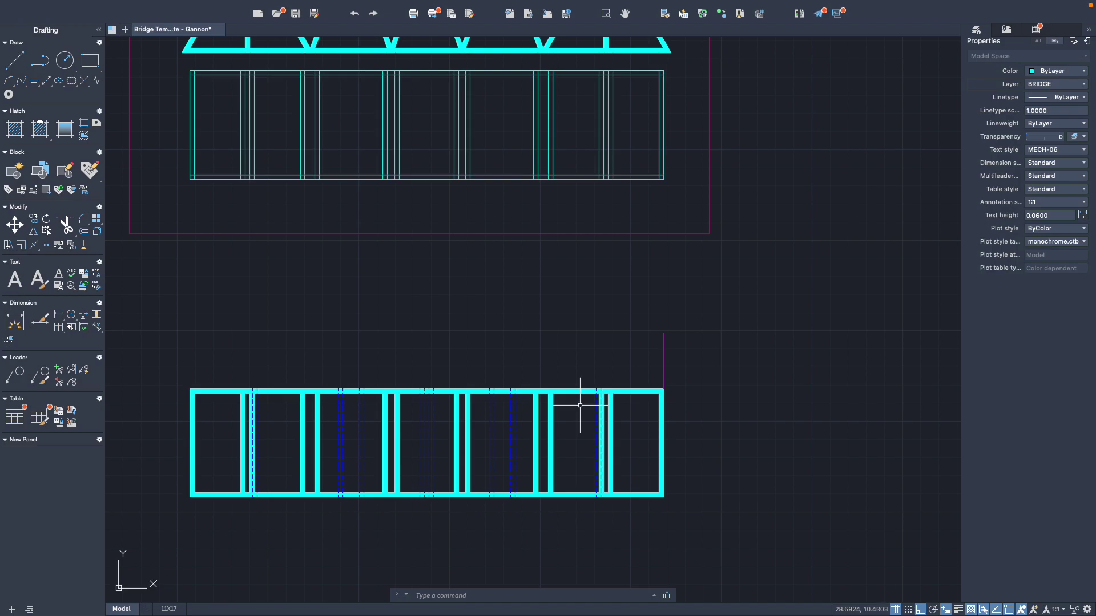
{"action": "scroll", "coordinate": [502, 443], "scroll_direction": "down", "scroll_amount": 2}
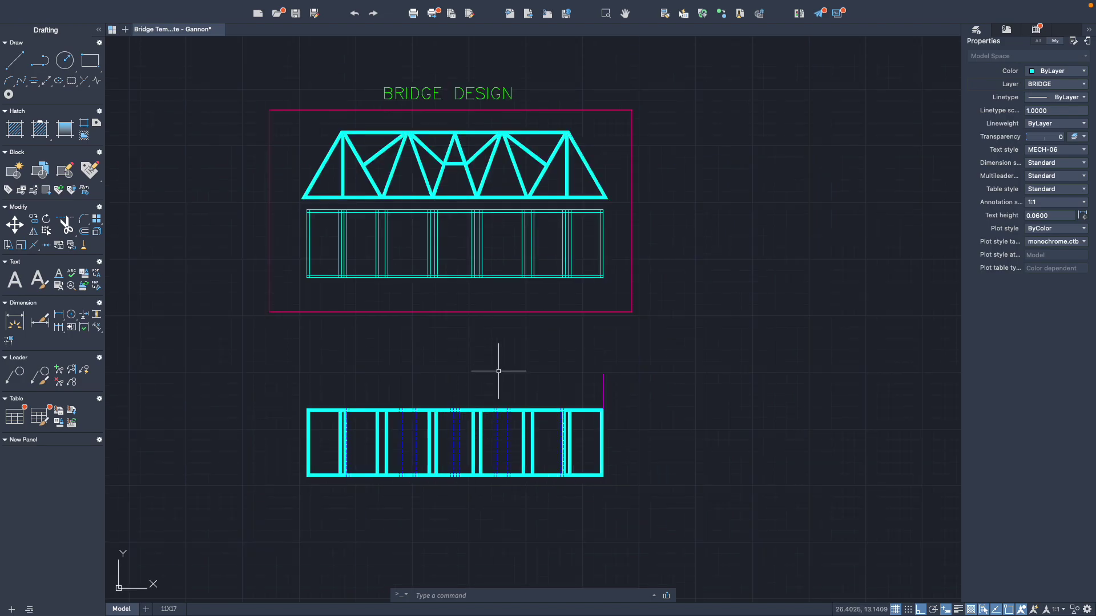
{"action": "scroll", "coordinate": [476, 242], "scroll_direction": "up", "scroll_amount": 2}
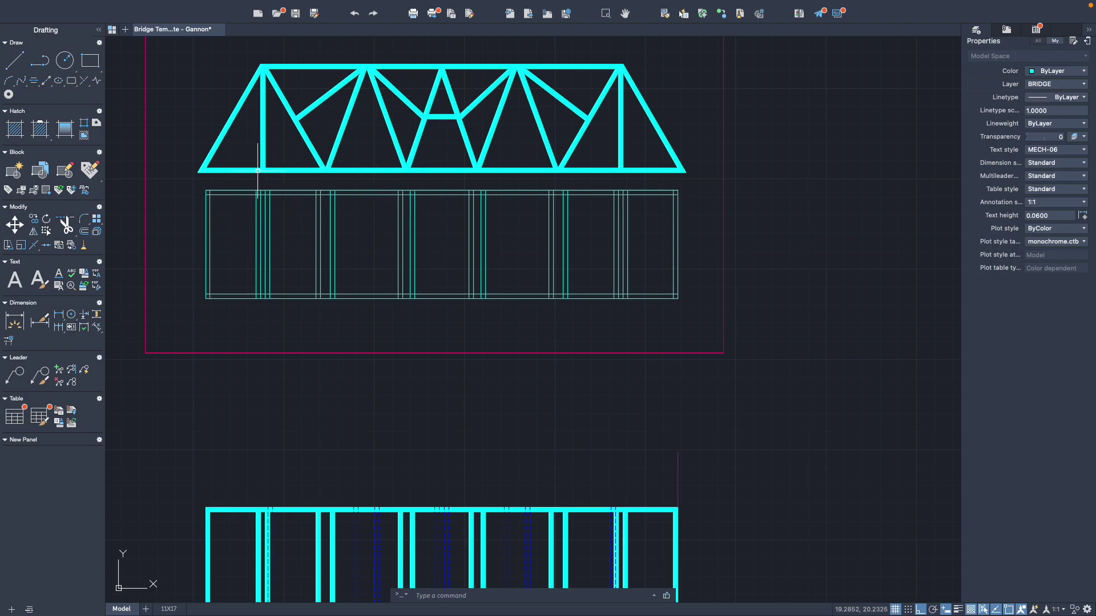
{"action": "scroll", "coordinate": [311, 237], "scroll_direction": "down", "scroll_amount": 3}
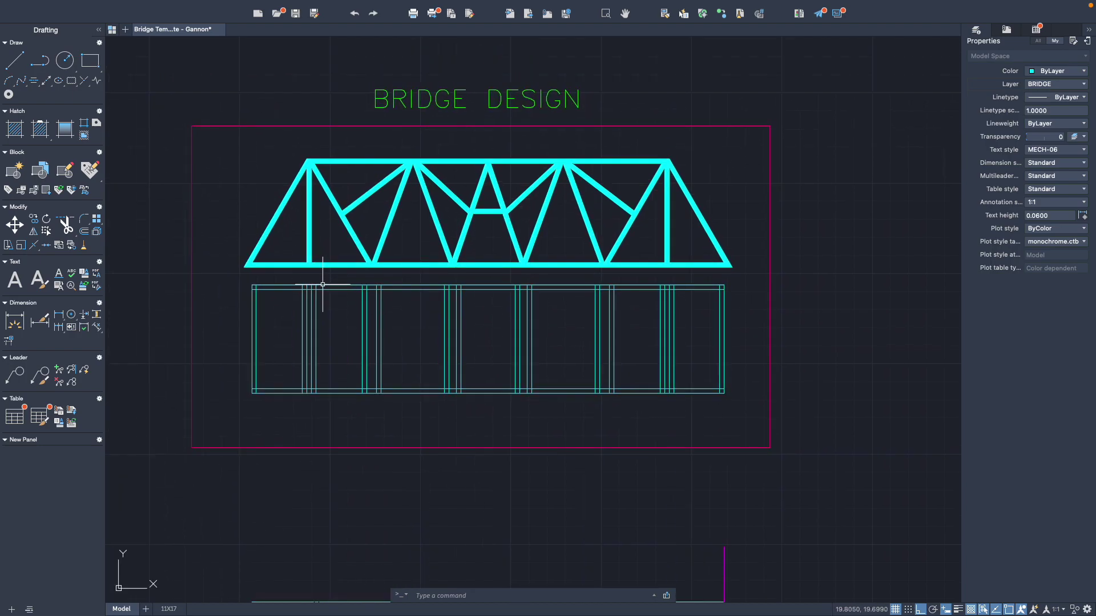
{"action": "scroll", "coordinate": [313, 280], "scroll_direction": "up", "scroll_amount": 6}
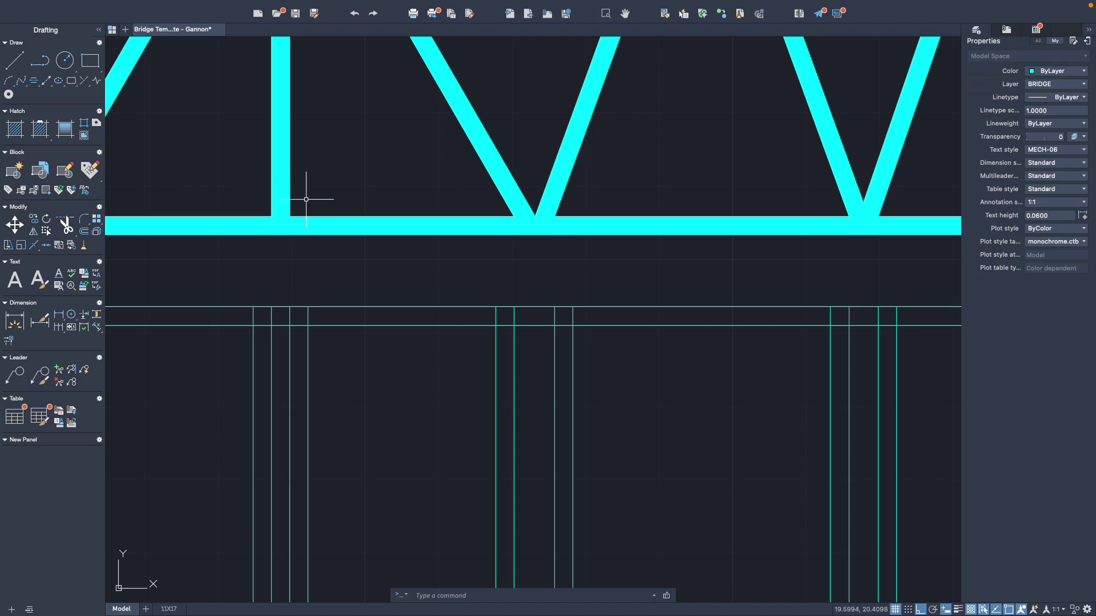
{"action": "scroll", "coordinate": [319, 235], "scroll_direction": "down", "scroll_amount": 2}
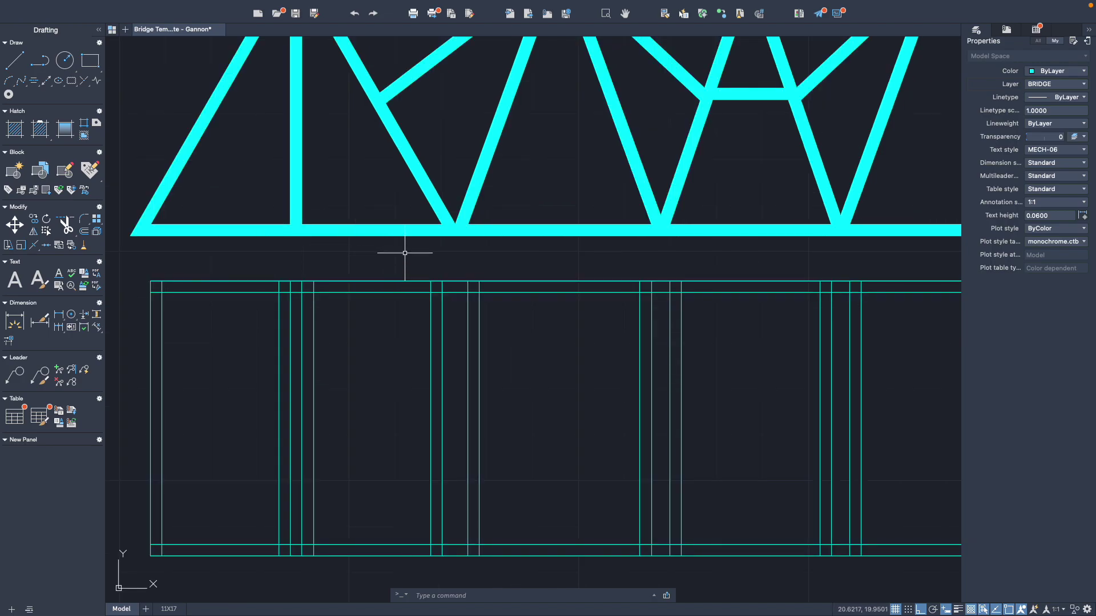
{"action": "scroll", "coordinate": [394, 303], "scroll_direction": "down", "scroll_amount": 3}
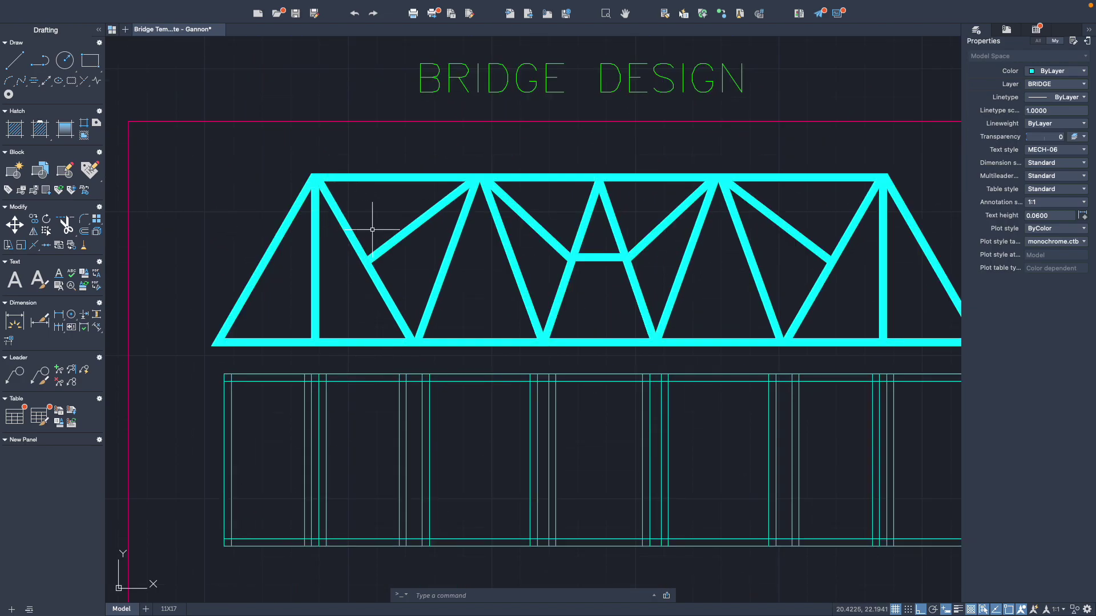
{"action": "middle_click_drag", "start_coordinate": [462, 283], "coordinate": [428, 252]}
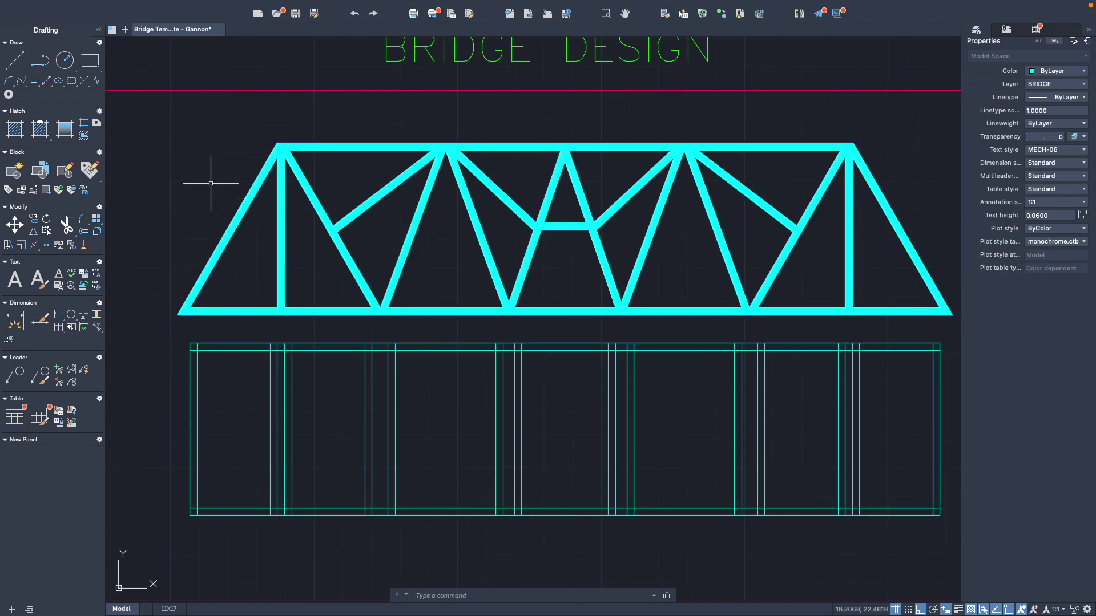
Step: On the HIDDEN layer, draw a vertical line from the truss's upper-left inside corner down past the plan view's lower edge
{"action": "left_click", "coordinate": [1056, 83]}
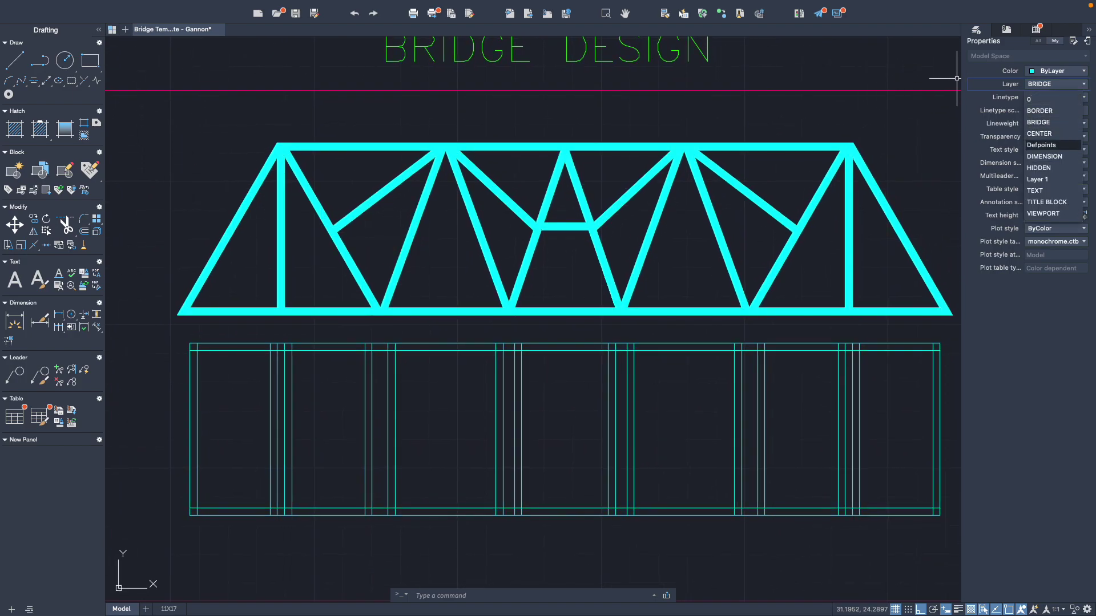
{"action": "left_click", "coordinate": [1039, 167]}
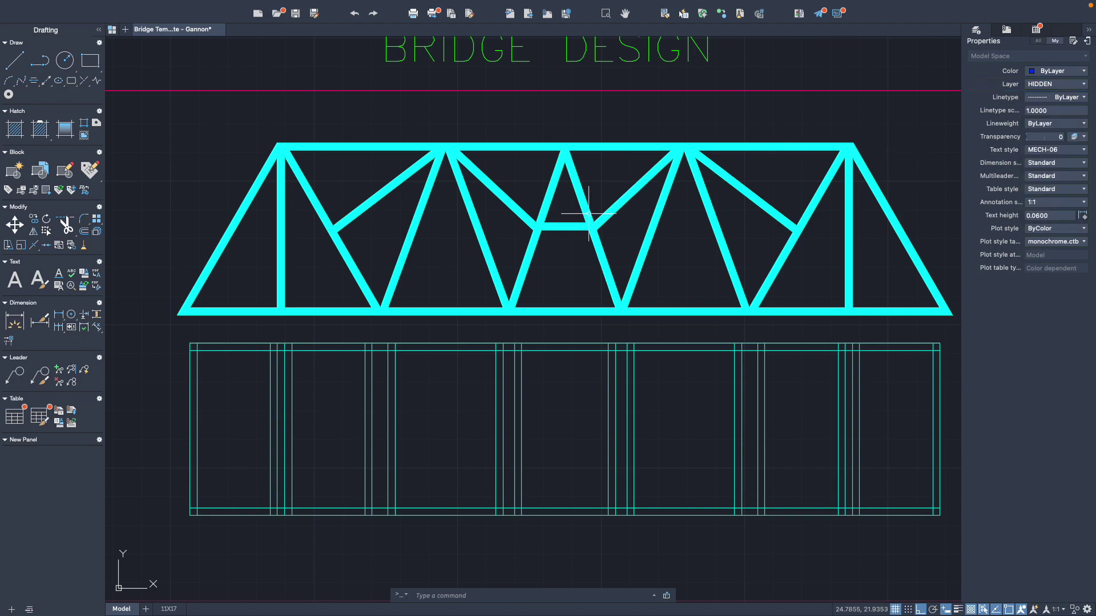
{"action": "type", "text": "l"}
{"action": "key", "text": "Return"}
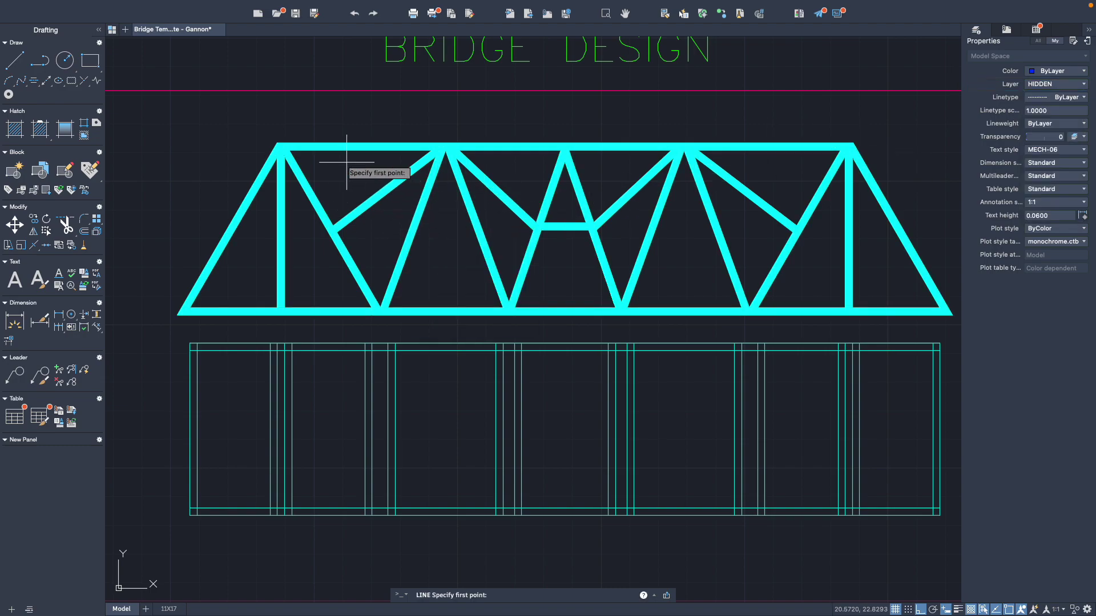
{"action": "left_click", "coordinate": [289, 150]}
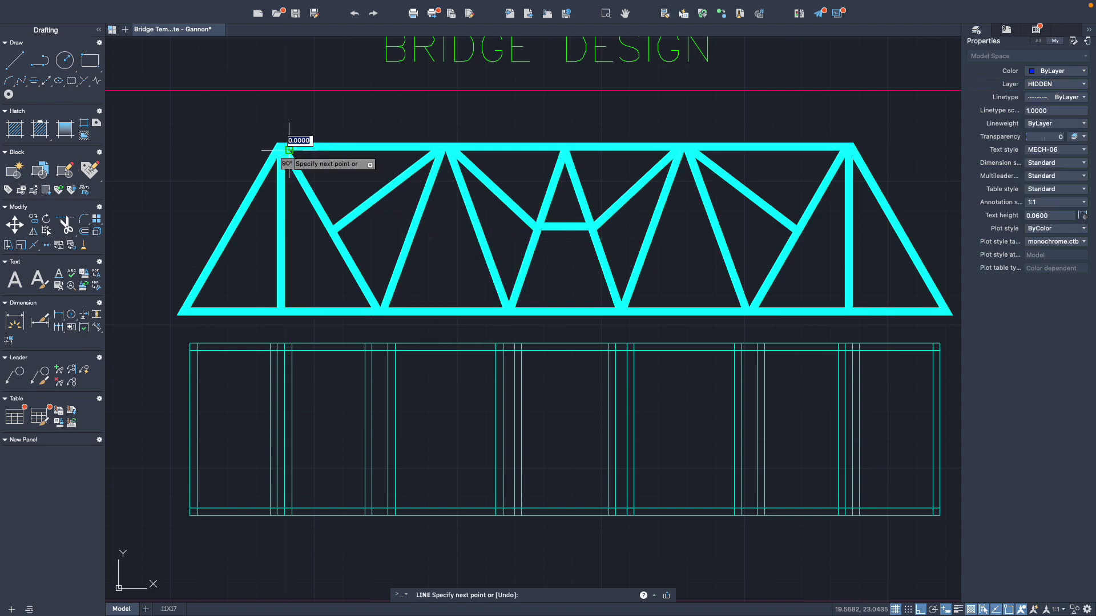
{"action": "left_click", "coordinate": [292, 552]}
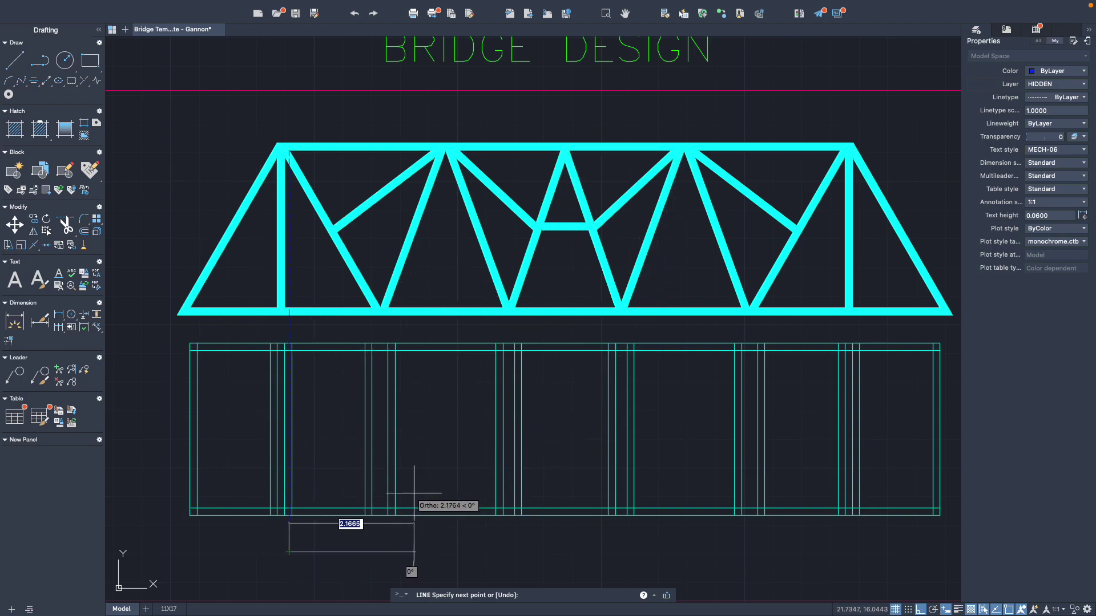
{"action": "key", "text": "Escape"}
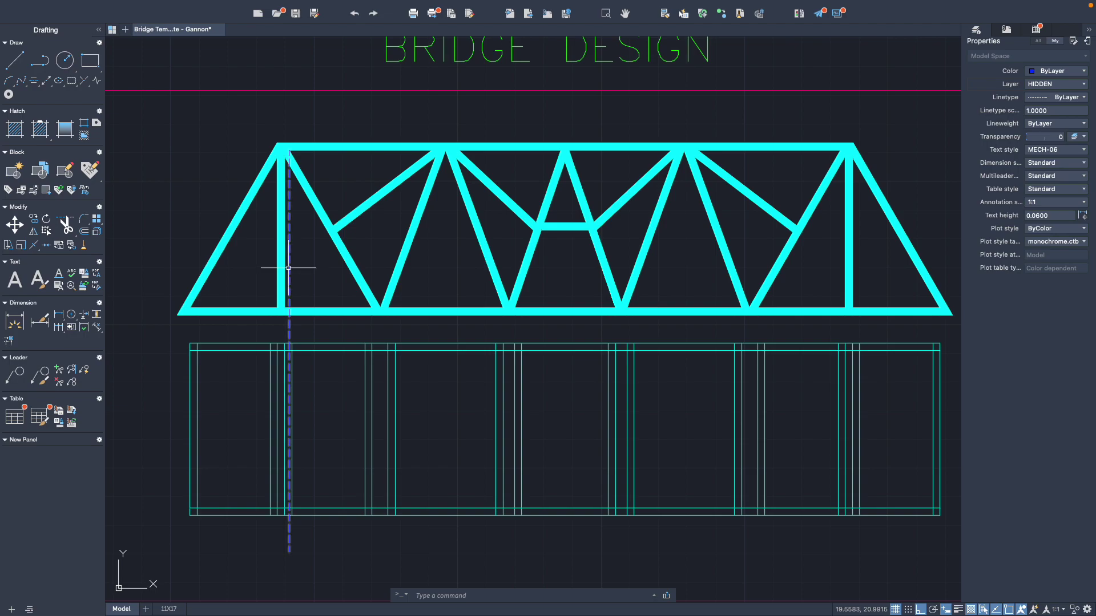
Step: Copy the vertical hidden line to each remaining inside corner where the diagonals meet the underside of the top chord
{"action": "type", "text": "co"}
{"action": "key", "text": "Return"}
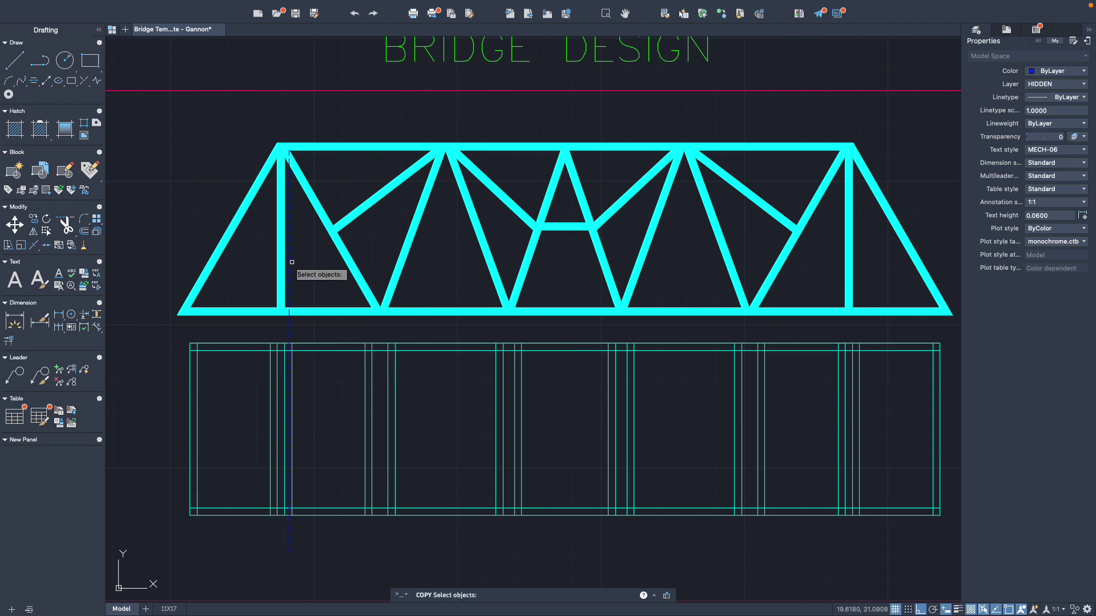
{"action": "left_click", "coordinate": [288, 262]}
{"action": "key", "text": "Return"}
{"action": "left_click", "coordinate": [290, 150]}
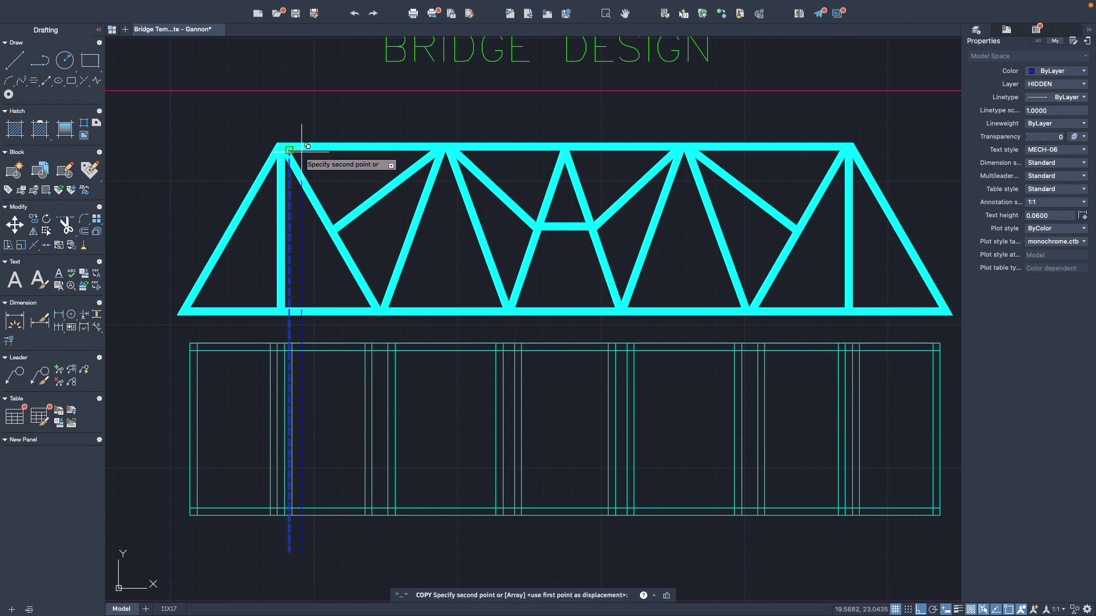
{"action": "left_click", "coordinate": [432, 150]}
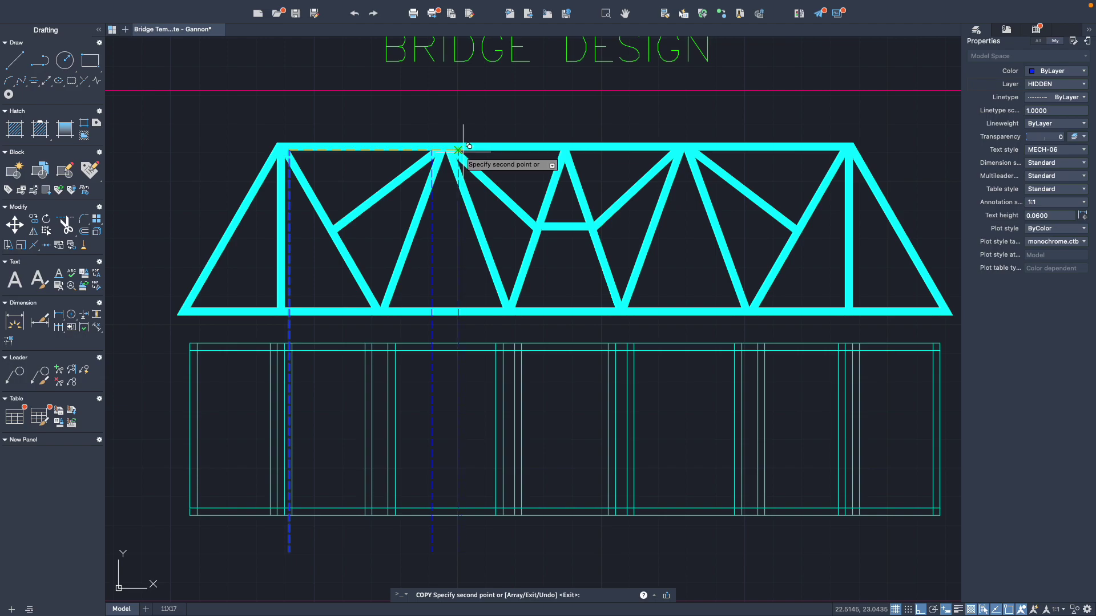
{"action": "left_click", "coordinate": [458, 150]}
{"action": "left_click", "coordinate": [561, 150]}
{"action": "left_click", "coordinate": [568, 150]}
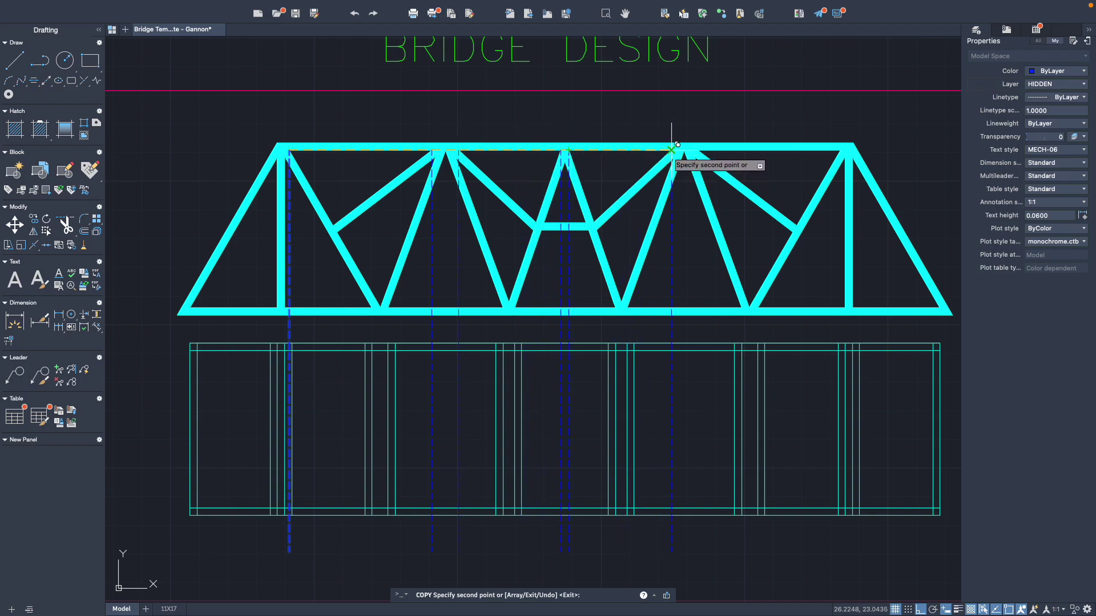
{"action": "left_click", "coordinate": [672, 150]}
{"action": "left_click", "coordinate": [697, 151]}
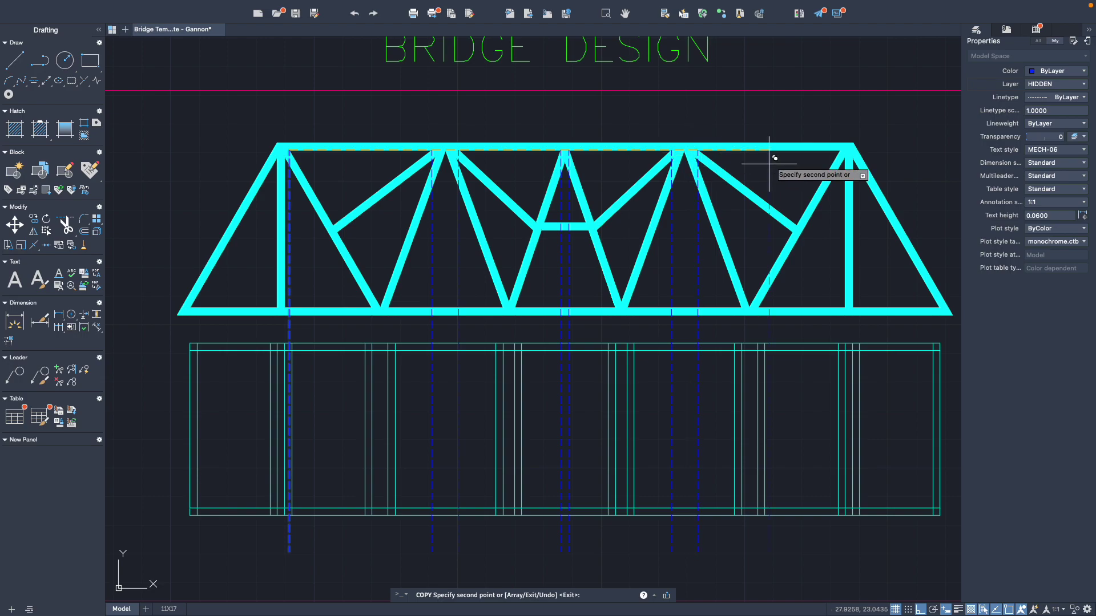
{"action": "left_click", "coordinate": [839, 152]}
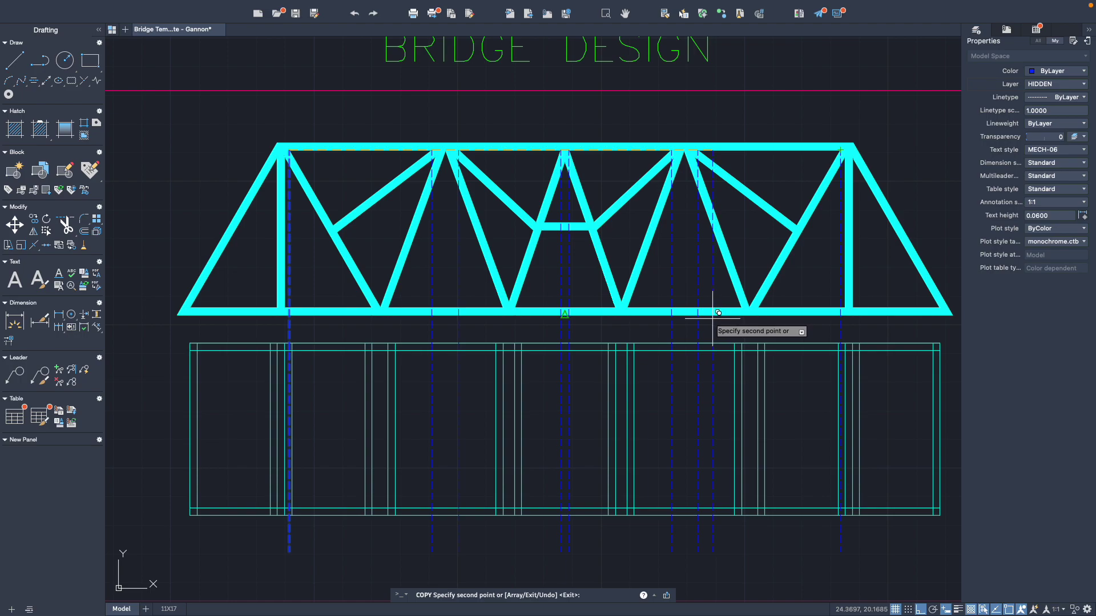
{"action": "key", "text": "Escape"}
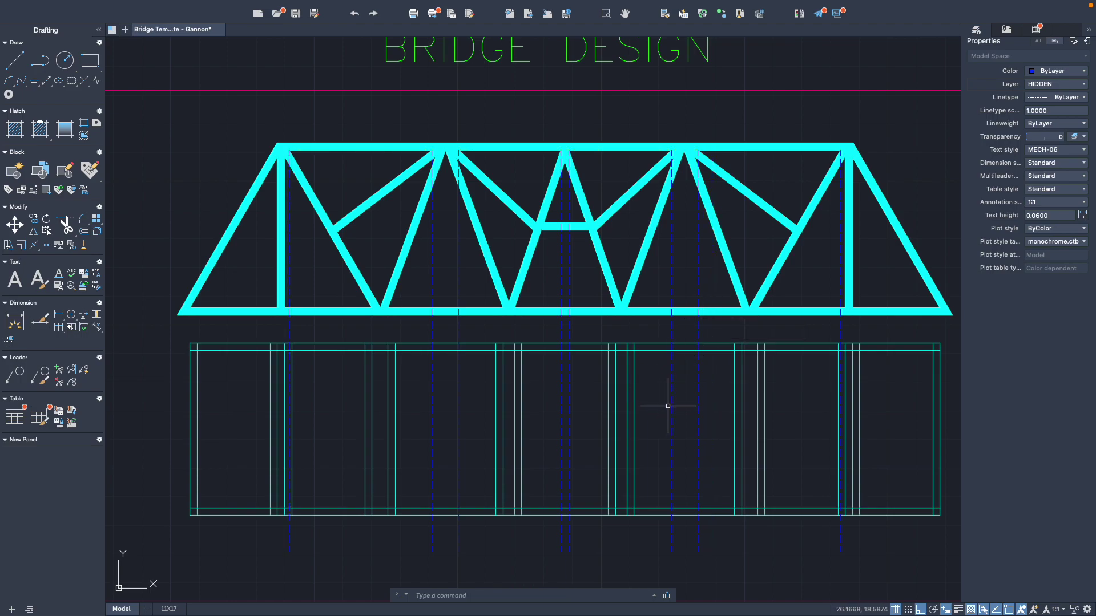
Step: Offset the hidden lines at the peak right of centre outward from the joint, keeping the current offset distance
{"action": "type", "text": "o"}
{"action": "key", "text": "Return"}
{"action": "key", "text": "Return"}
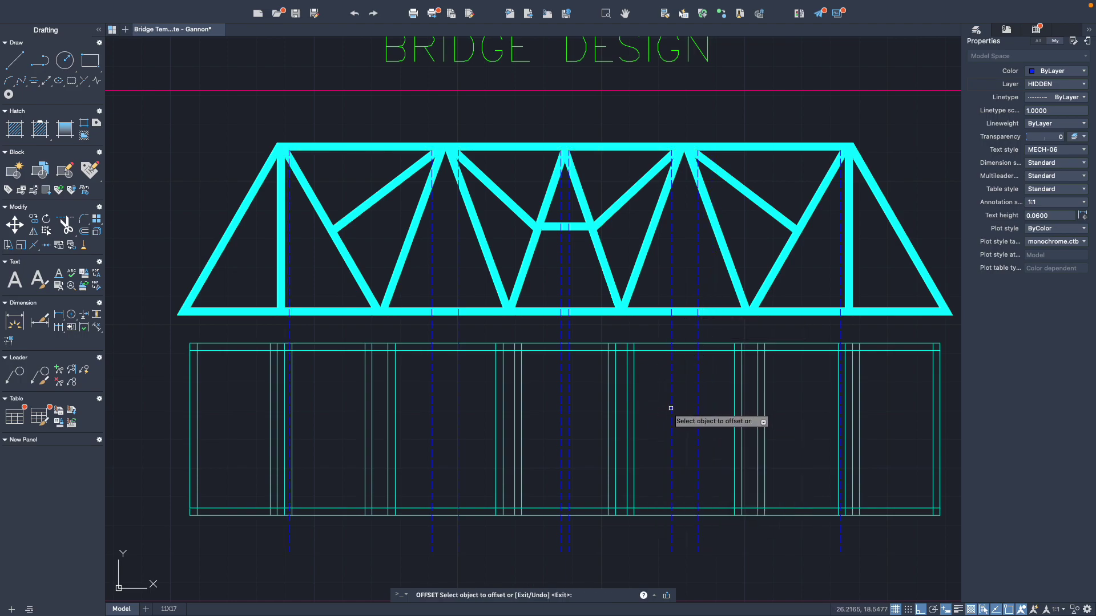
{"action": "left_click", "coordinate": [672, 412]}
{"action": "left_click", "coordinate": [666, 399]}
{"action": "left_click", "coordinate": [697, 416]}
{"action": "left_click", "coordinate": [708, 415]}
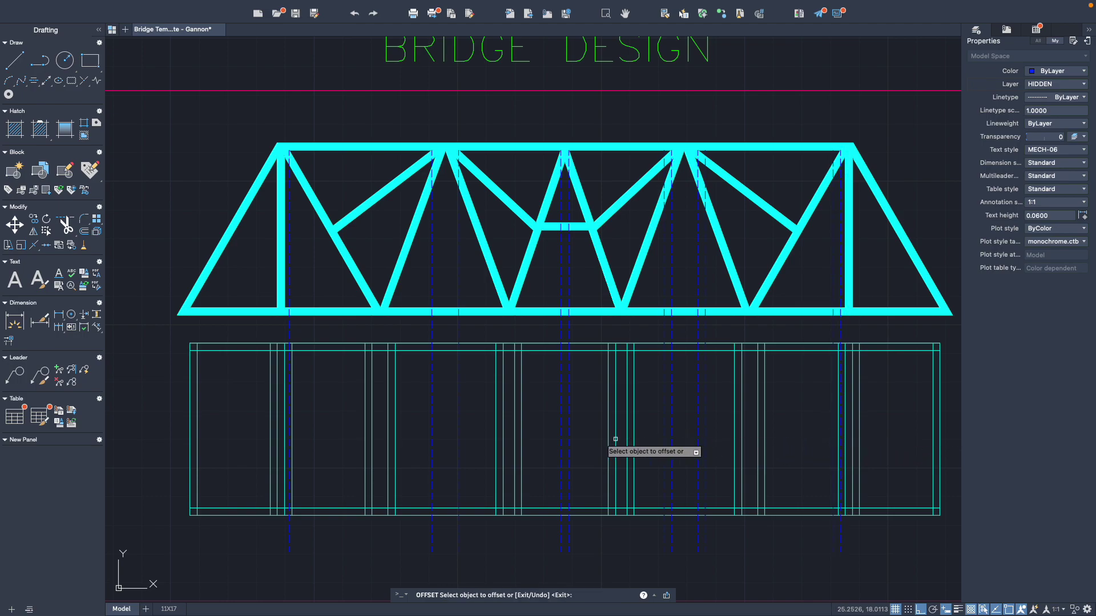
Step: Offset the two hidden lines at the centre peak outward, one to each side, by the same distance
{"action": "left_click", "coordinate": [569, 438]}
{"action": "left_click", "coordinate": [573, 438]}
{"action": "left_click", "coordinate": [562, 438]}
{"action": "left_click", "coordinate": [549, 440]}
Step: Offset the hidden lines at the peak left of centre outward and the one at the left end post to its right
{"action": "left_click", "coordinate": [459, 459]}
{"action": "left_click", "coordinate": [472, 455]}
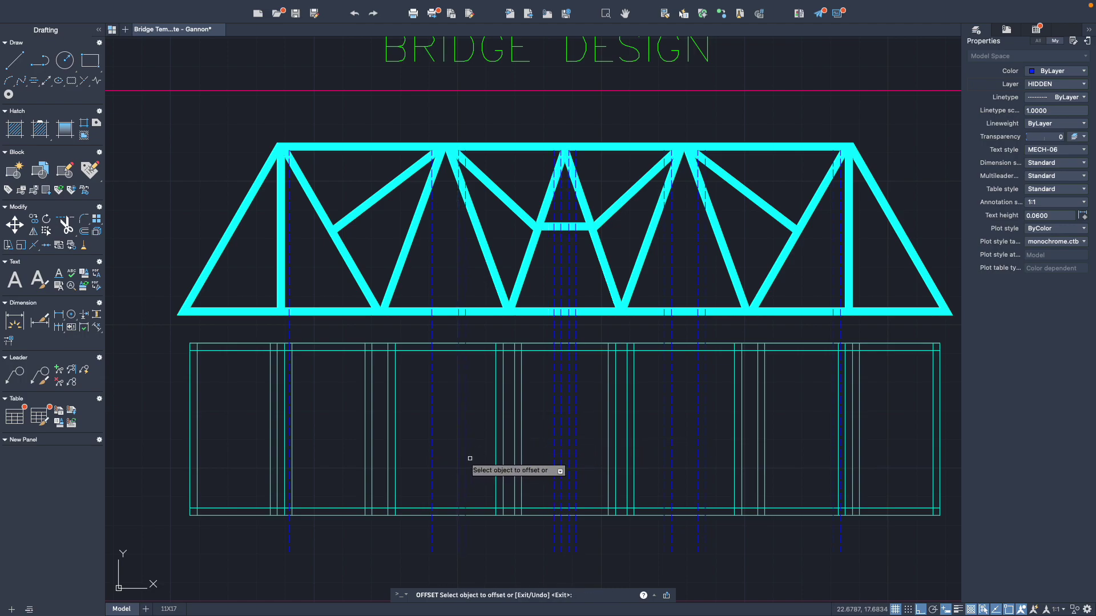
{"action": "left_click", "coordinate": [432, 457]}
{"action": "left_click", "coordinate": [437, 452]}
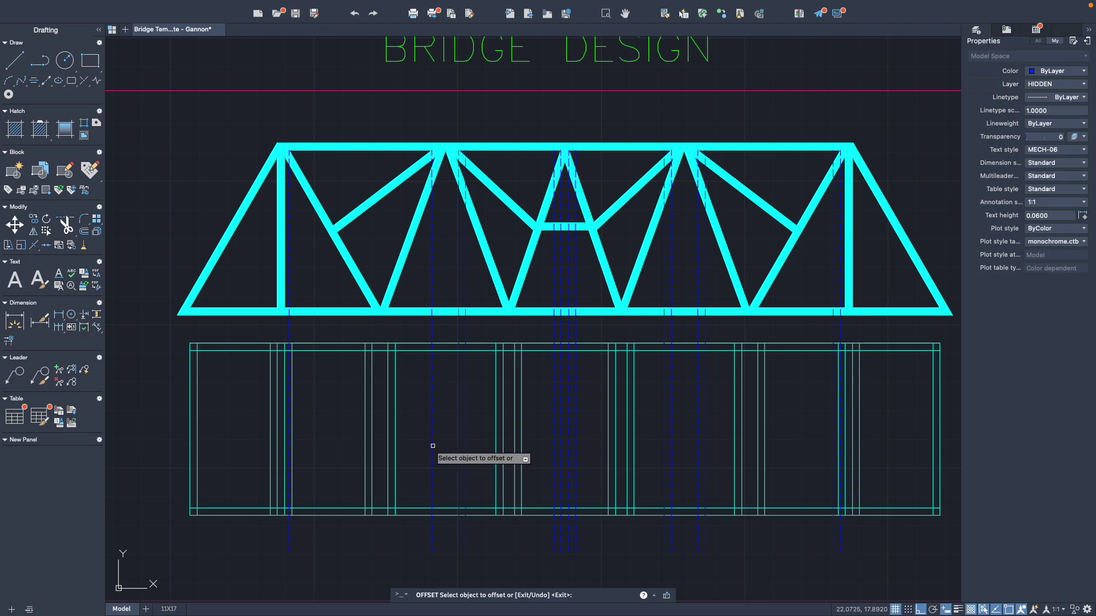
{"action": "left_click", "coordinate": [430, 445]}
{"action": "left_click", "coordinate": [417, 440]}
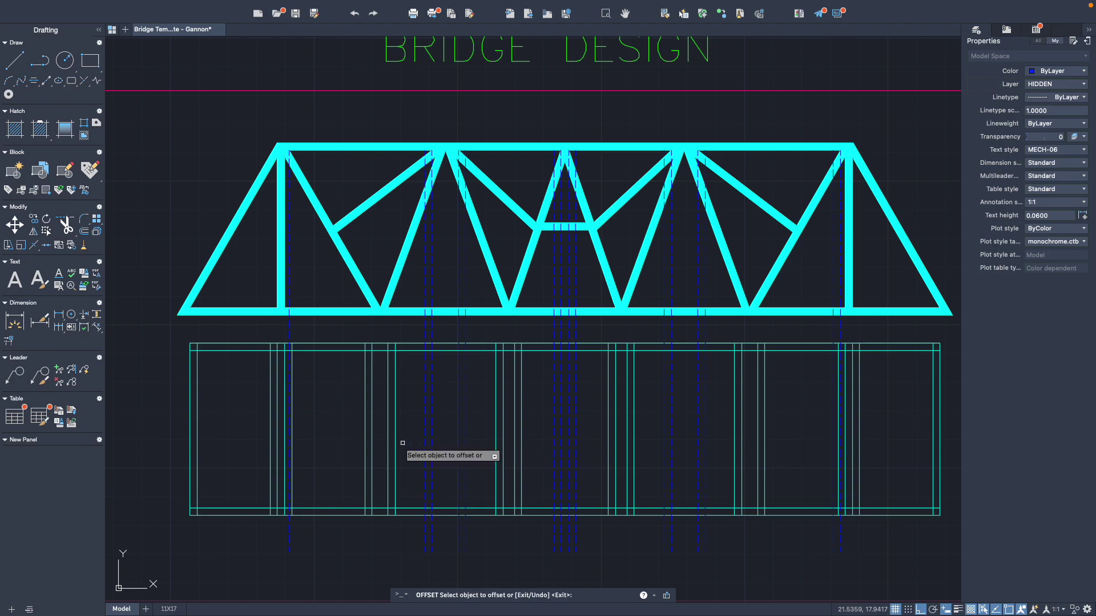
{"action": "left_click", "coordinate": [289, 445]}
{"action": "left_click", "coordinate": [310, 449]}
{"action": "key", "text": "Escape"}
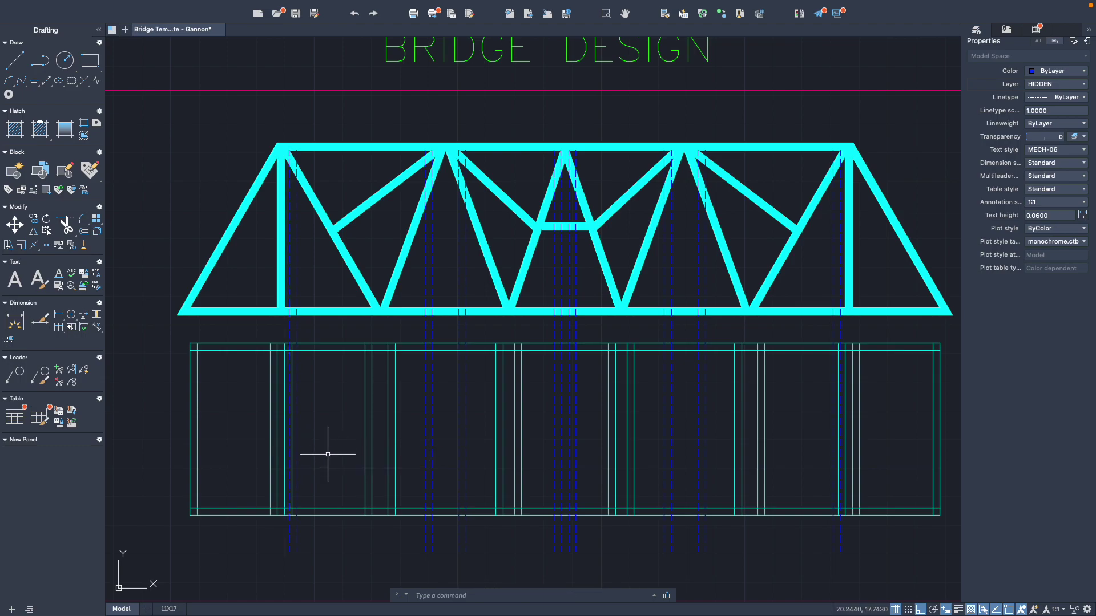
Step: Trim the hidden lines below the plan view's lower edge and in the gap between the truss and the plan view
{"action": "type", "text": "tr"}
{"action": "key", "text": "Return"}
{"action": "left_click", "coordinate": [882, 538]}
{"action": "left_click", "coordinate": [288, 531]}
{"action": "key", "text": "Return"}
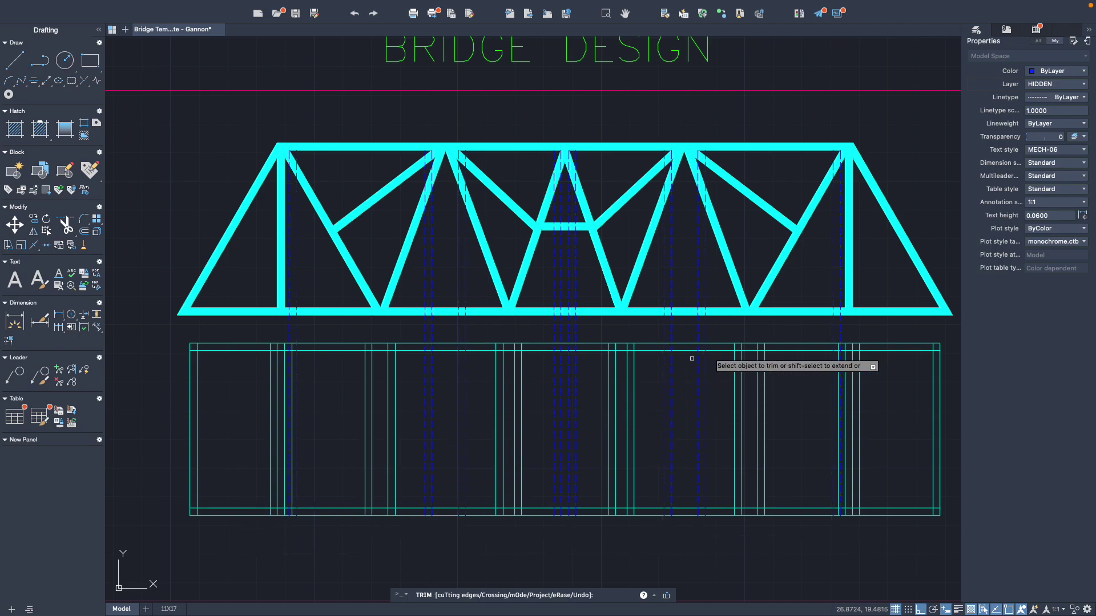
{"action": "left_click", "coordinate": [869, 324]}
{"action": "left_click", "coordinate": [290, 318]}
{"action": "key", "text": "Return"}
Step: Delete the leftover hidden lines inside the truss at the left end post and the peak left of centre
{"action": "left_click", "coordinate": [302, 284]}
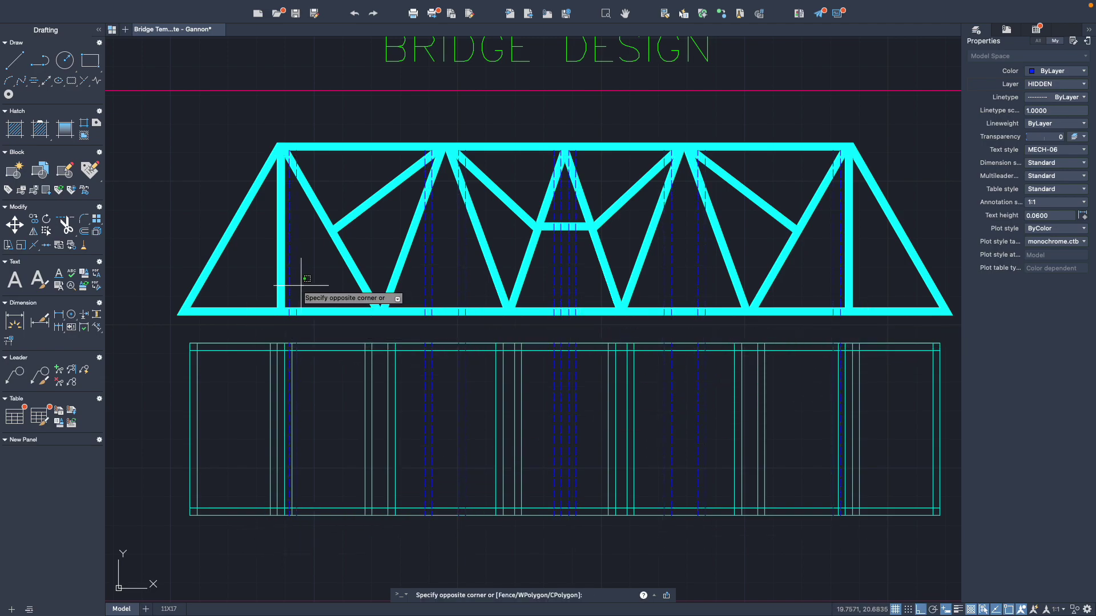
{"action": "left_click", "coordinate": [287, 283]}
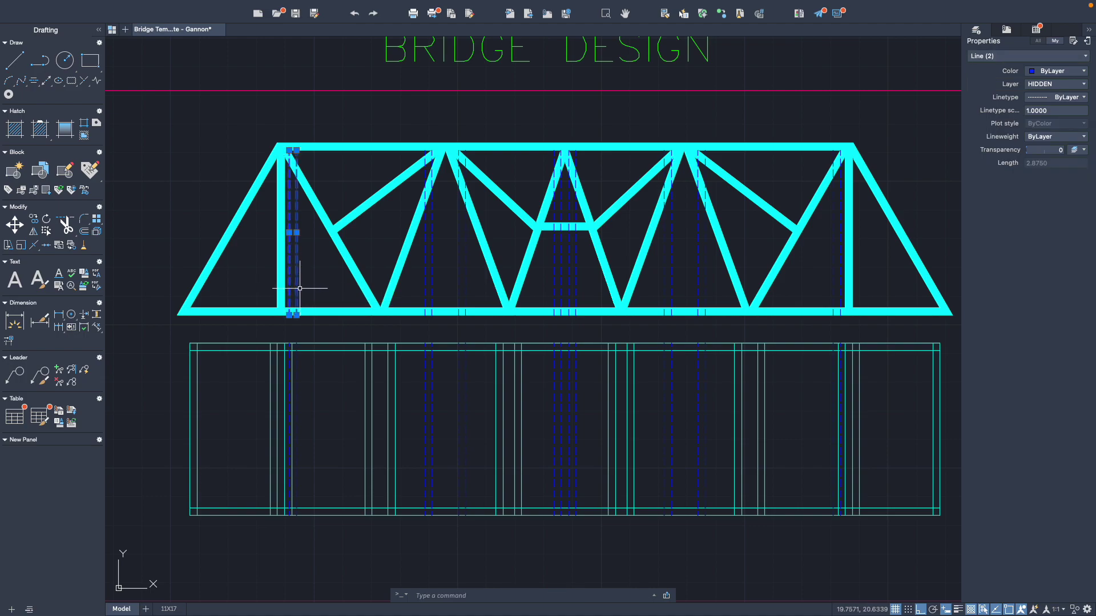
{"action": "key", "text": "Delete"}
{"action": "left_click", "coordinate": [474, 276]}
{"action": "left_click", "coordinate": [415, 267]}
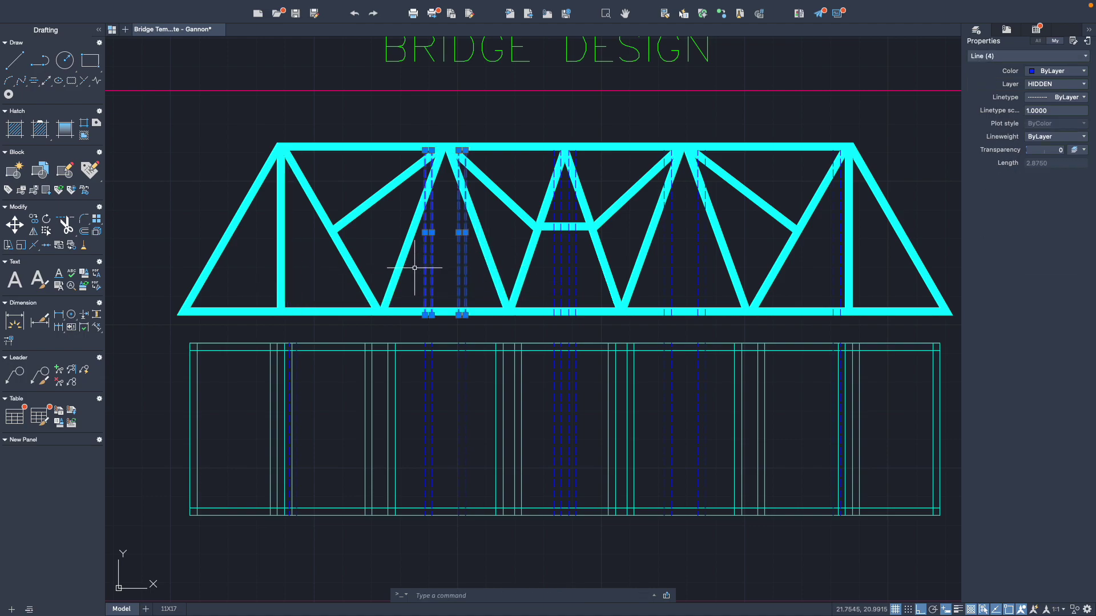
{"action": "key", "text": "Delete"}
Step: Delete the leftover hidden lines inside the truss at the centre peak, the peak right of centre and the right end post
{"action": "left_click", "coordinate": [649, 309]}
{"action": "left_click", "coordinate": [520, 225]}
{"action": "key", "text": "Delete"}
{"action": "left_click", "coordinate": [711, 276]}
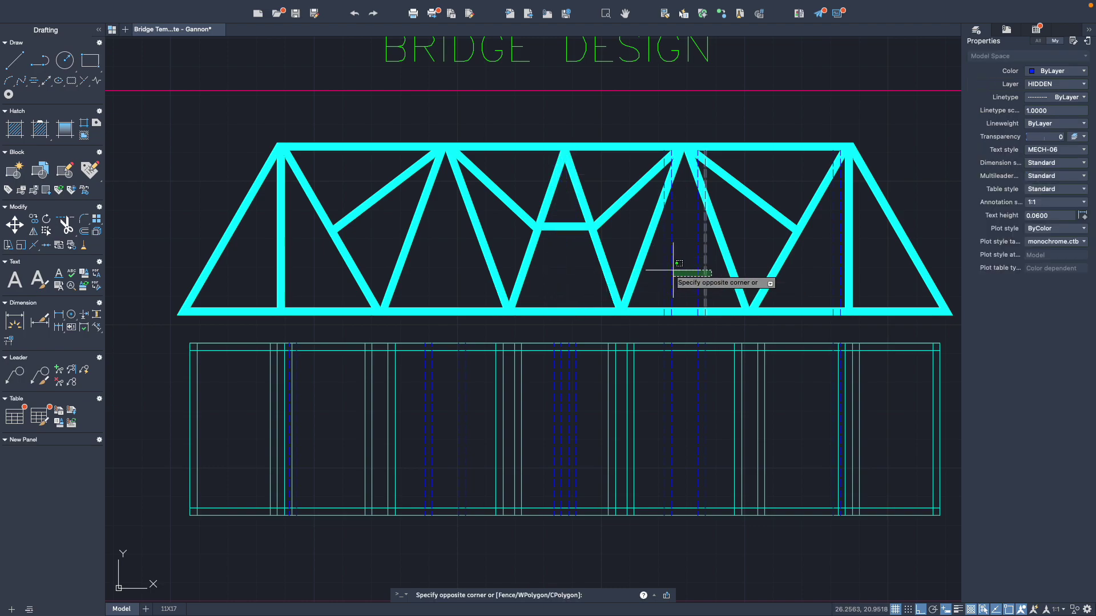
{"action": "left_click", "coordinate": [654, 182]}
{"action": "key", "text": "Delete"}
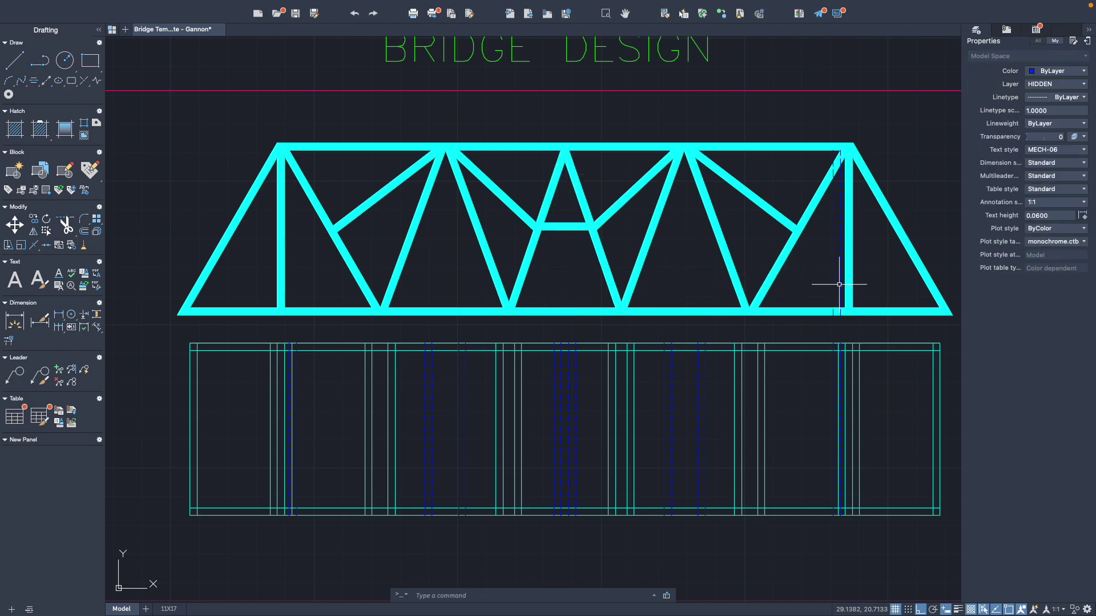
{"action": "scroll", "coordinate": [839, 284], "scroll_direction": "up", "scroll_amount": 4}
{"action": "left_click", "coordinate": [844, 286]}
{"action": "left_click", "coordinate": [807, 285]}
{"action": "key", "text": "Delete"}
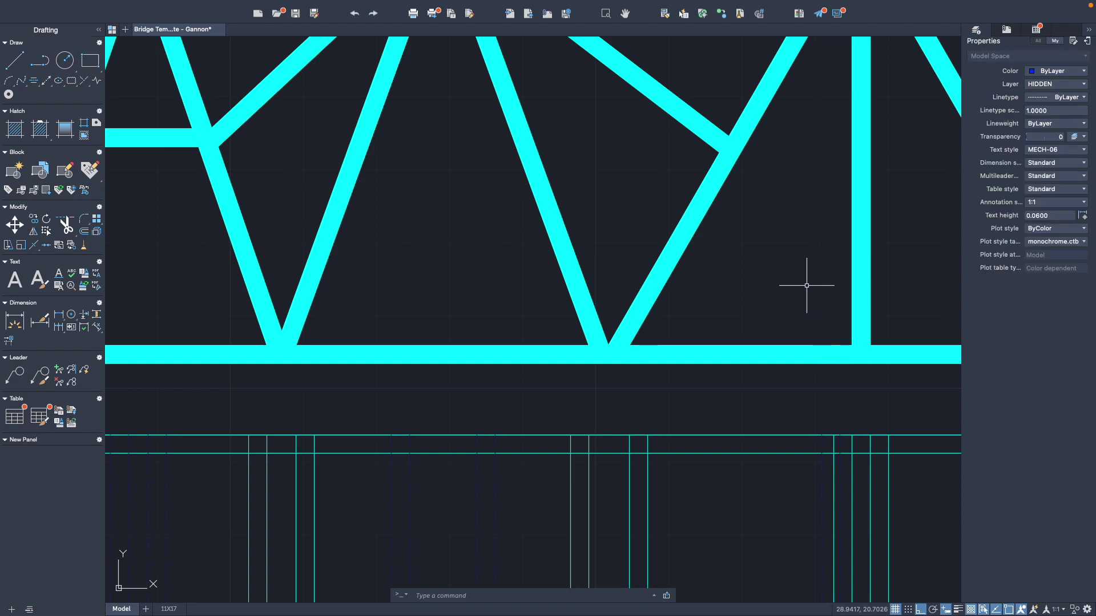
Step: Move the plan view's hidden line pair just right of the left-of-centre peak to the BRIDGE layer and color it Magenta
{"action": "scroll", "coordinate": [807, 285], "scroll_direction": "down", "scroll_amount": 6}
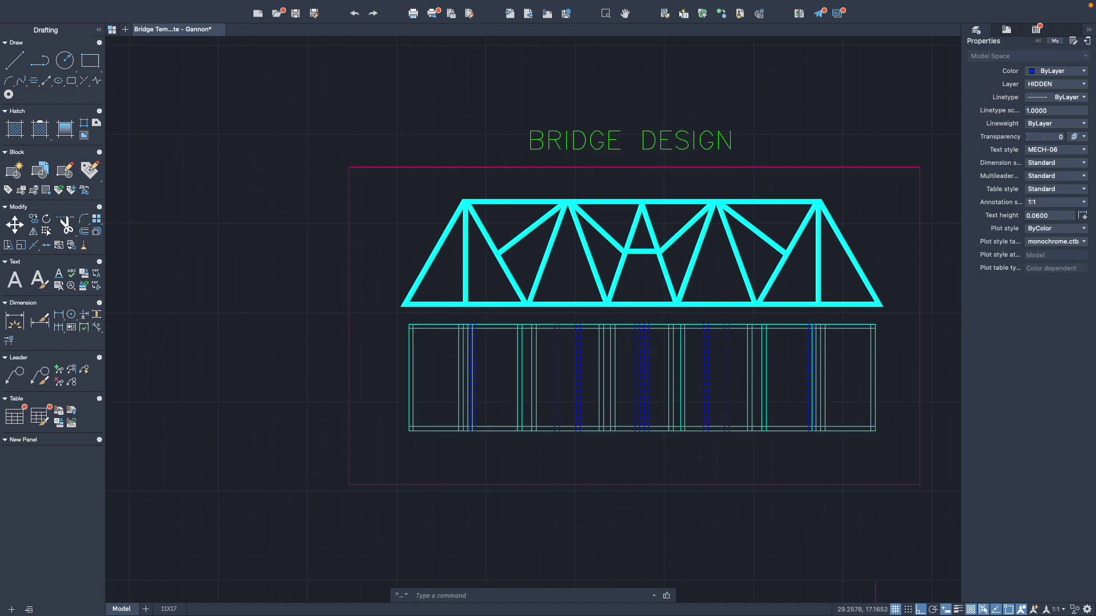
{"action": "scroll", "coordinate": [816, 414], "scroll_direction": "up", "scroll_amount": 3}
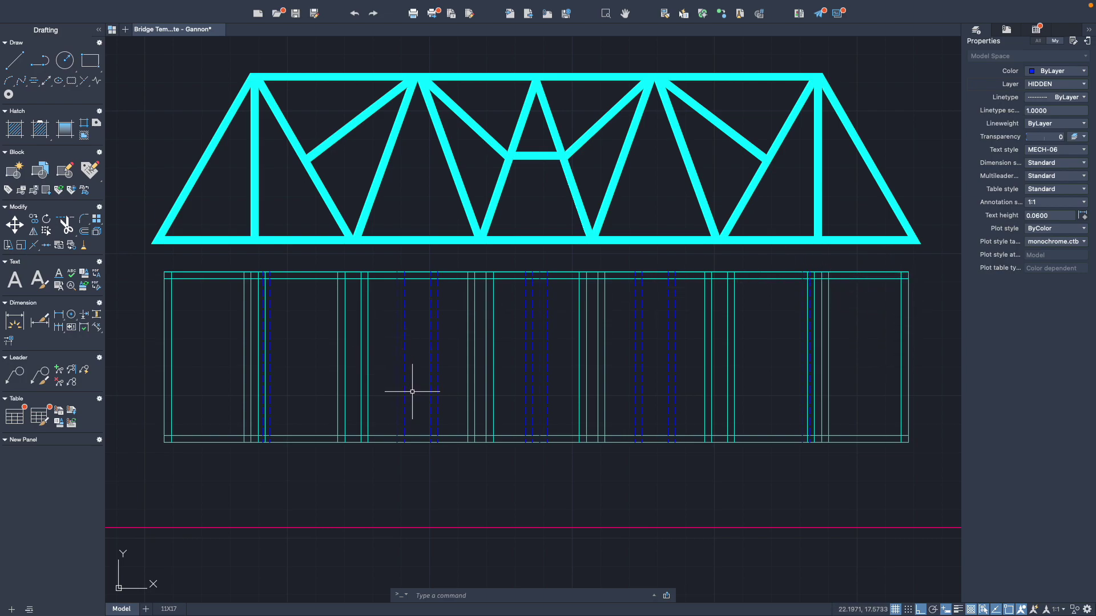
{"action": "left_click", "coordinate": [448, 395]}
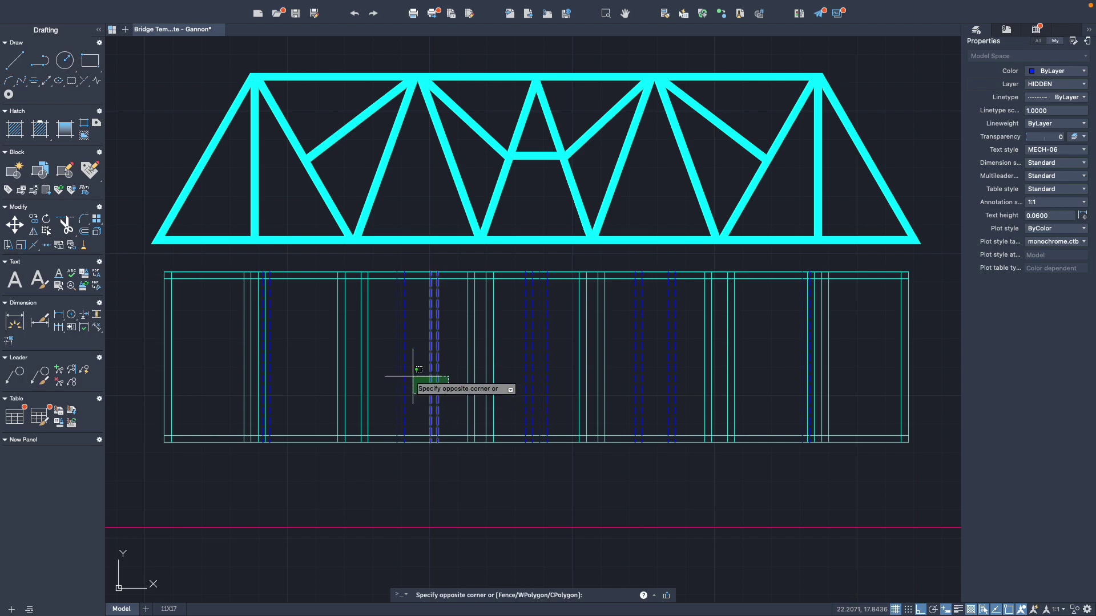
{"action": "left_click", "coordinate": [427, 377]}
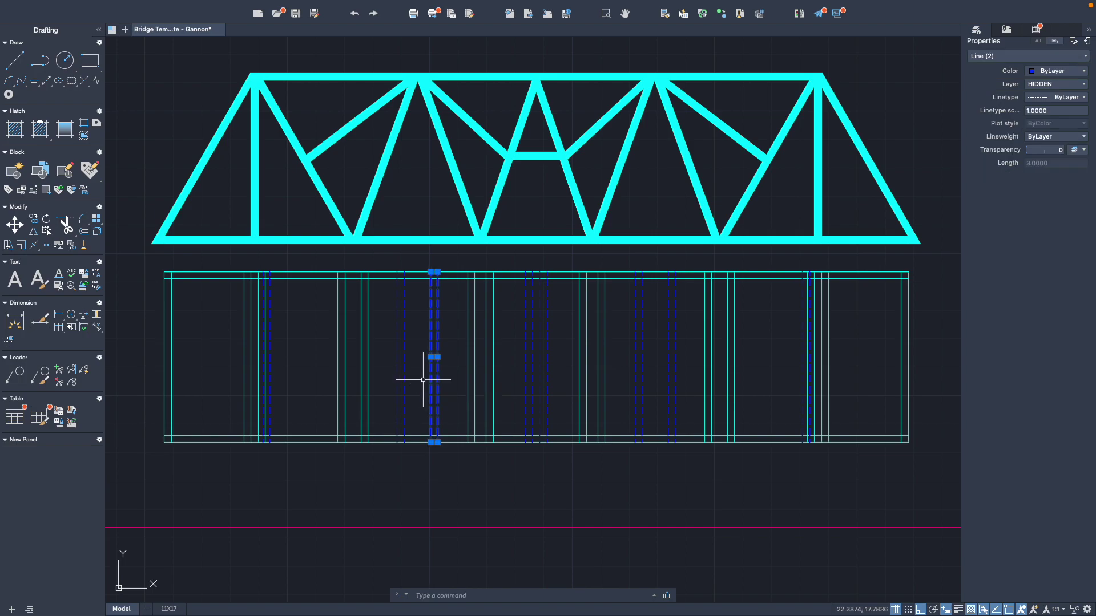
{"action": "left_click", "coordinate": [1088, 84]}
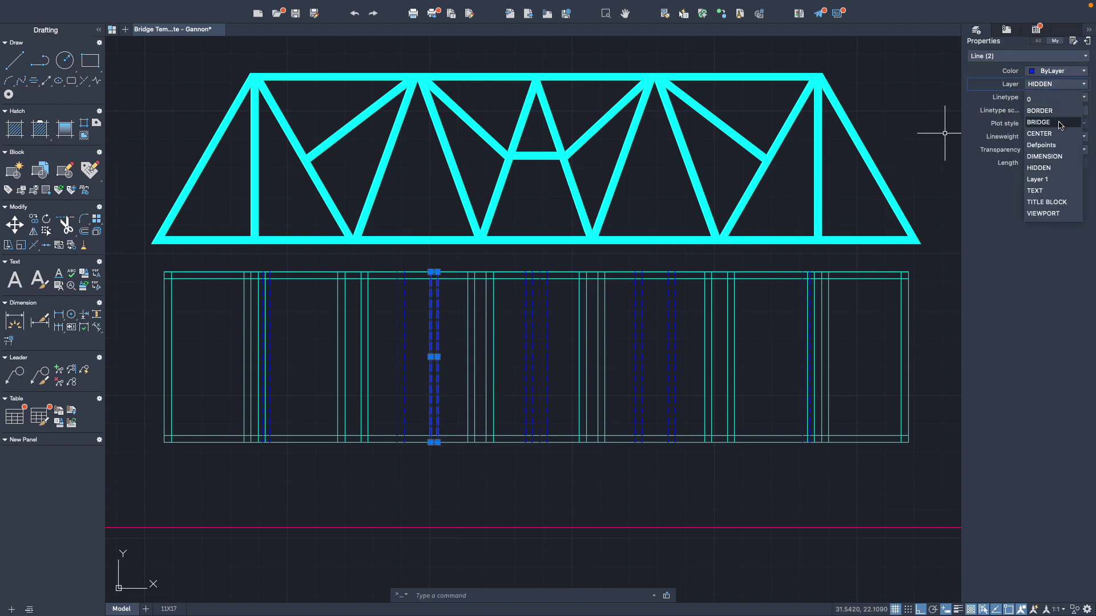
{"action": "left_click", "coordinate": [1039, 122]}
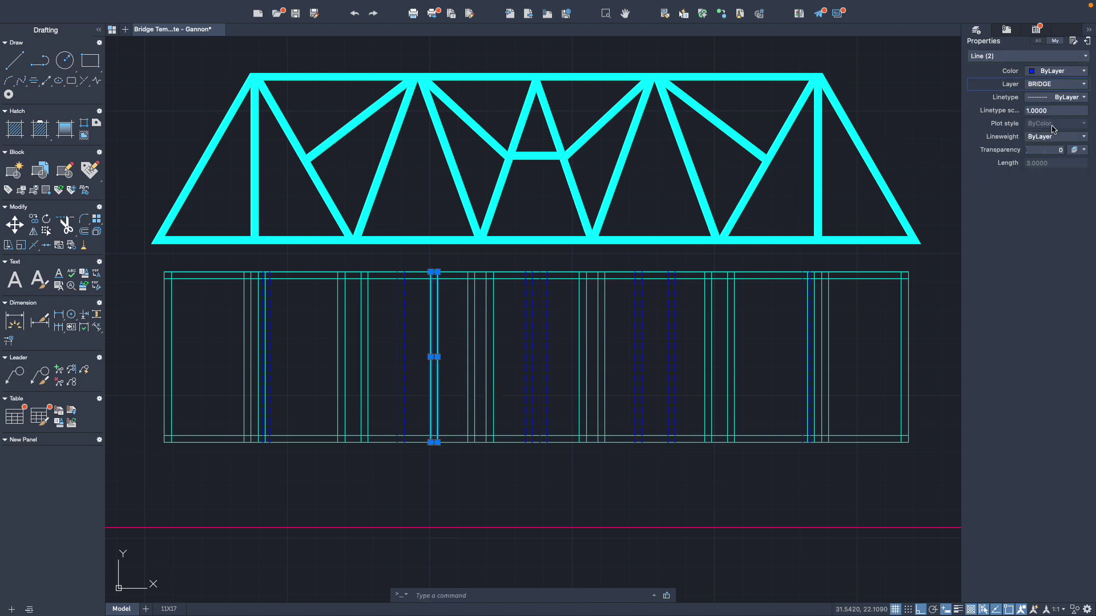
{"action": "left_click", "coordinate": [1059, 76]}
{"action": "left_click", "coordinate": [1053, 166]}
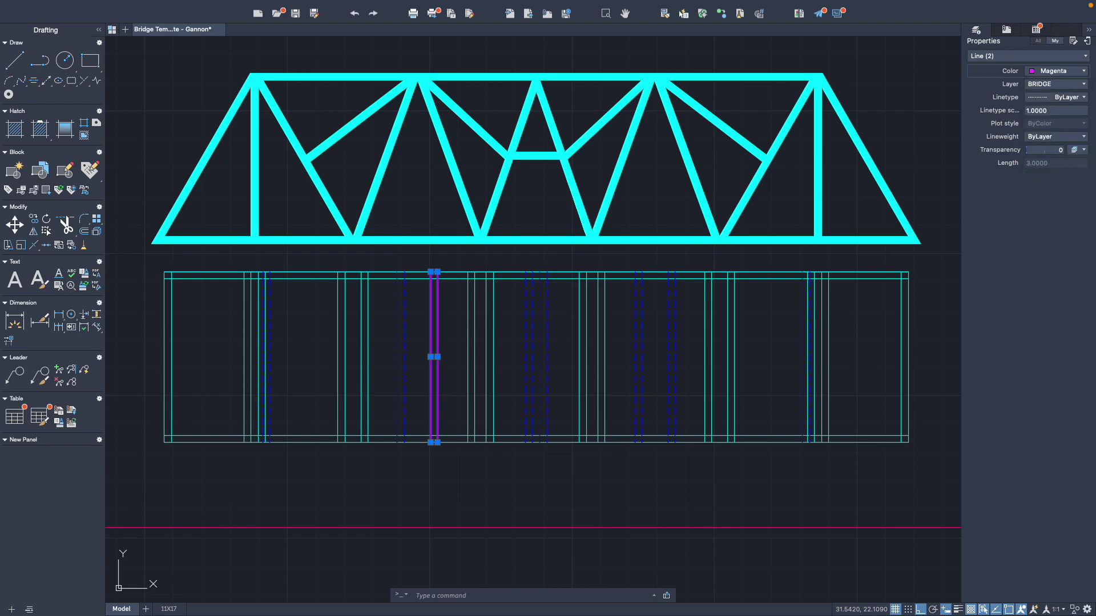
{"action": "key", "text": "Escape"}
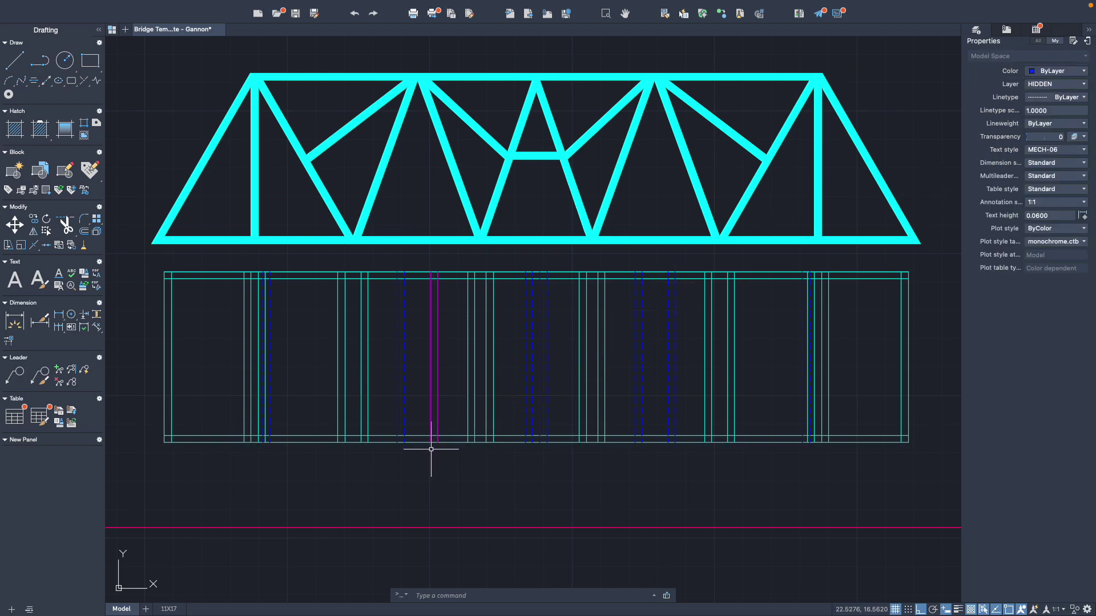
Step: Try a solid Red hatch between the plan view's two Magenta lines, and undo that fill
{"action": "type", "text": "ha"}
{"action": "key", "text": "Return"}
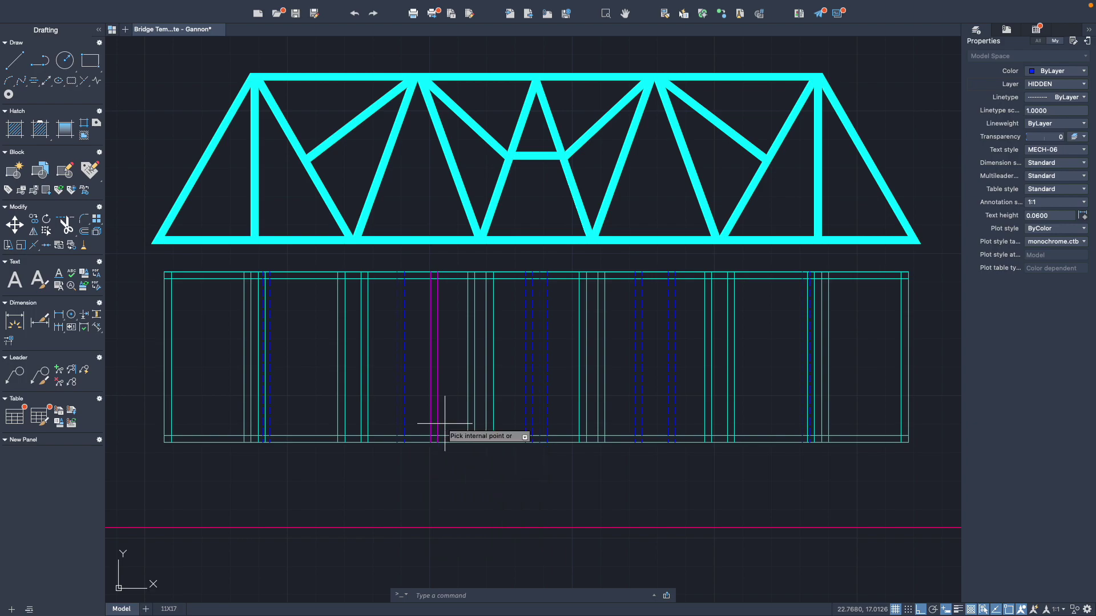
{"action": "left_click", "coordinate": [434, 415]}
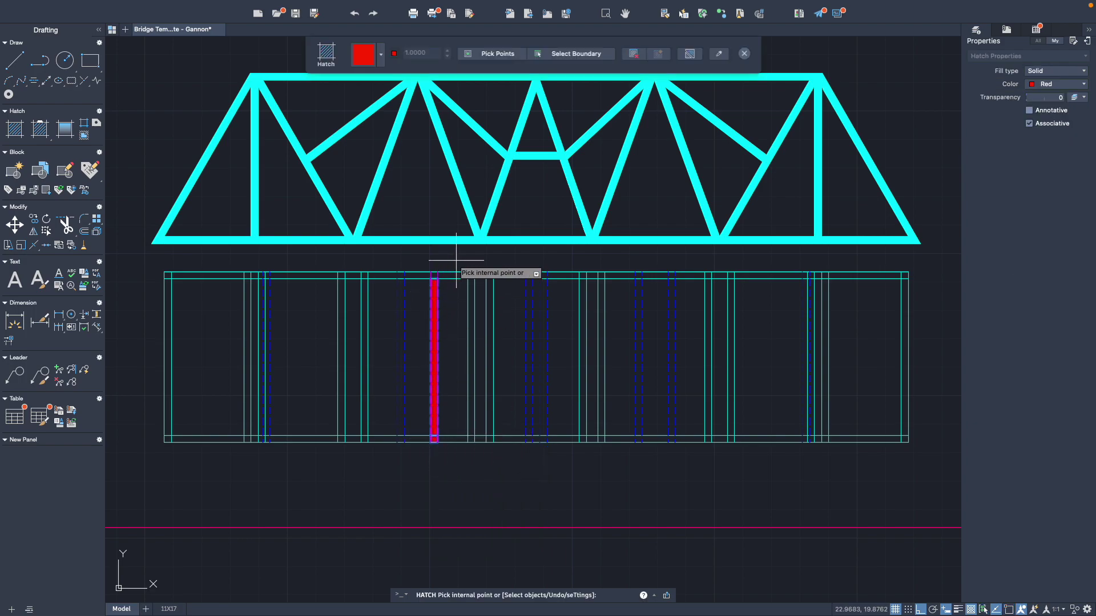
{"action": "key", "text": "u"}
{"action": "key", "text": "Return"}
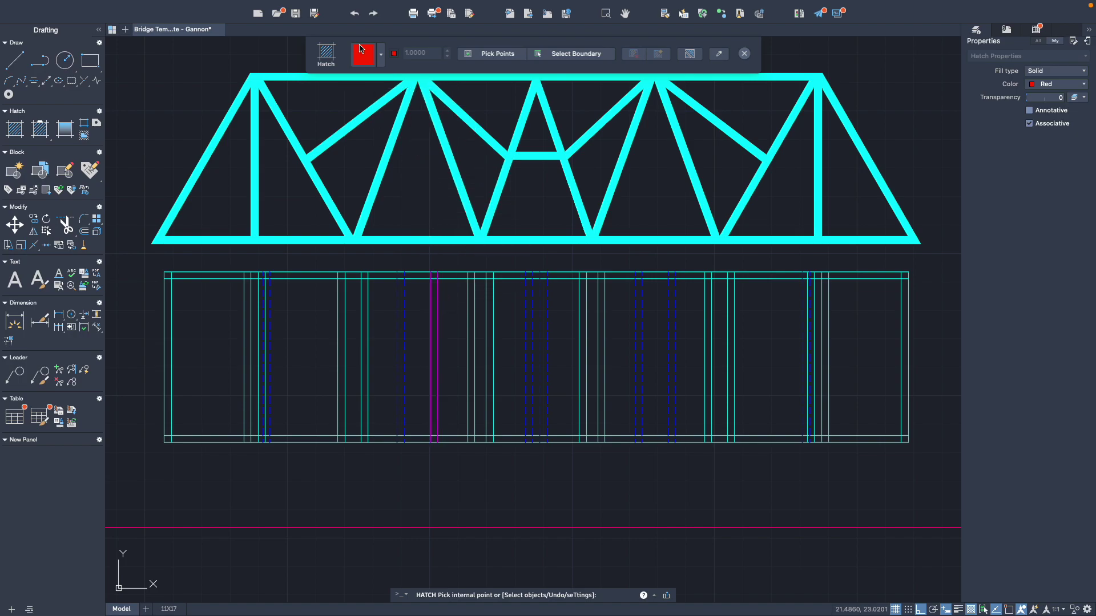
Step: Try a solid hatch colored Magenta between the plan view's two Magenta lines
{"action": "left_click", "coordinate": [382, 55]}
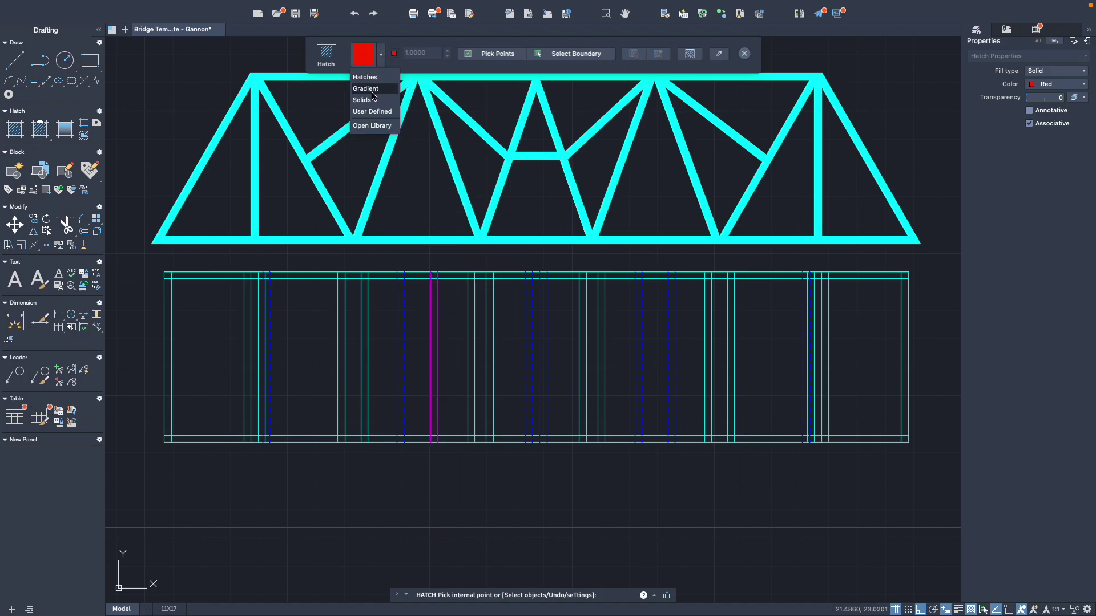
{"action": "left_click", "coordinate": [395, 58]}
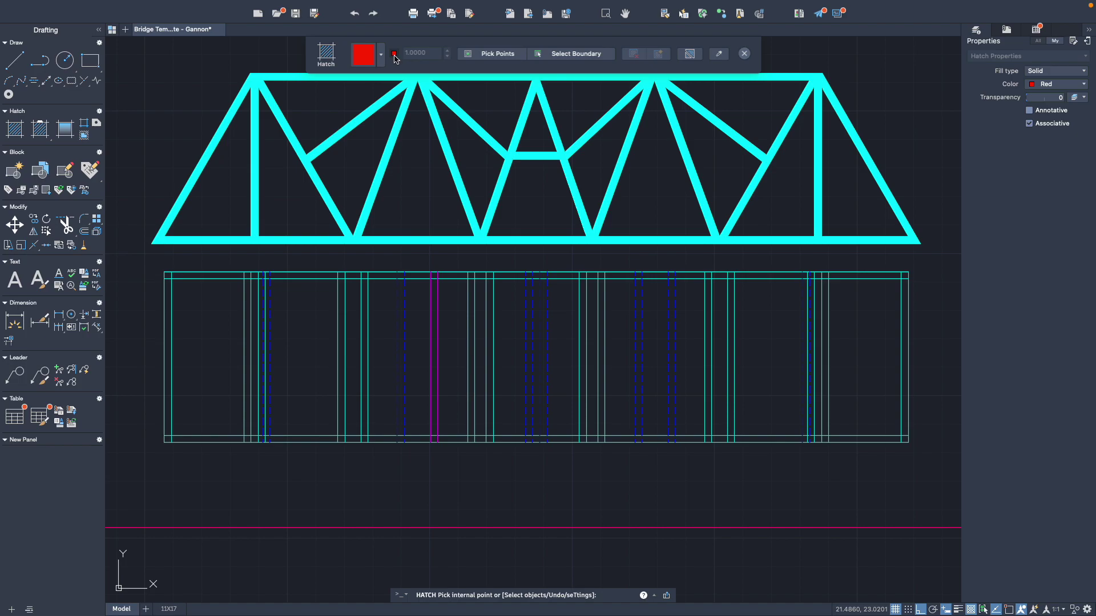
{"action": "left_click", "coordinate": [394, 55]}
{"action": "left_click", "coordinate": [410, 144]}
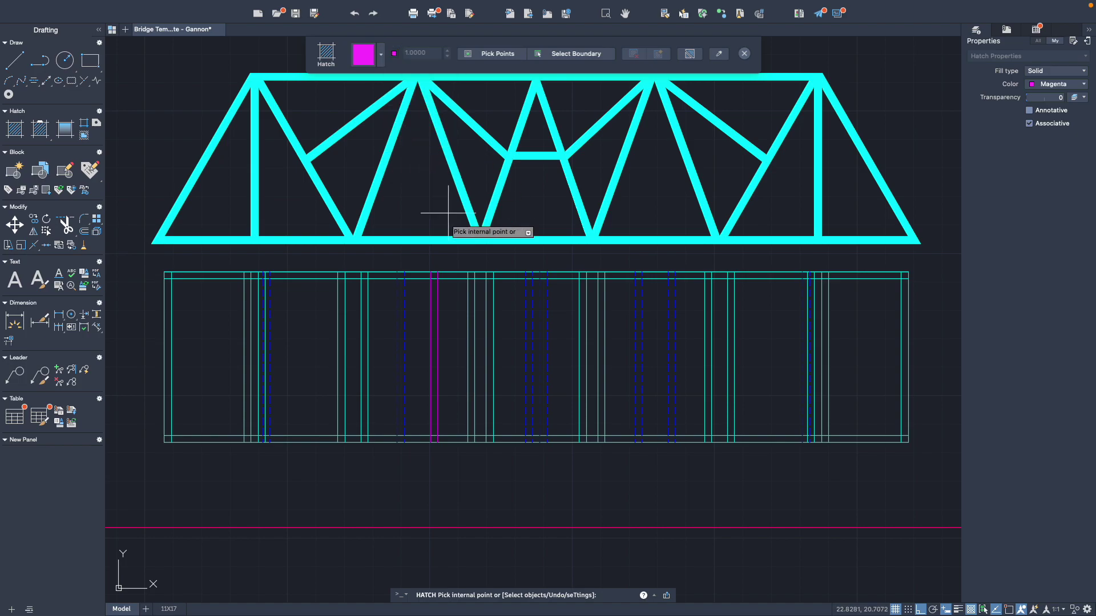
{"action": "left_click", "coordinate": [434, 292]}
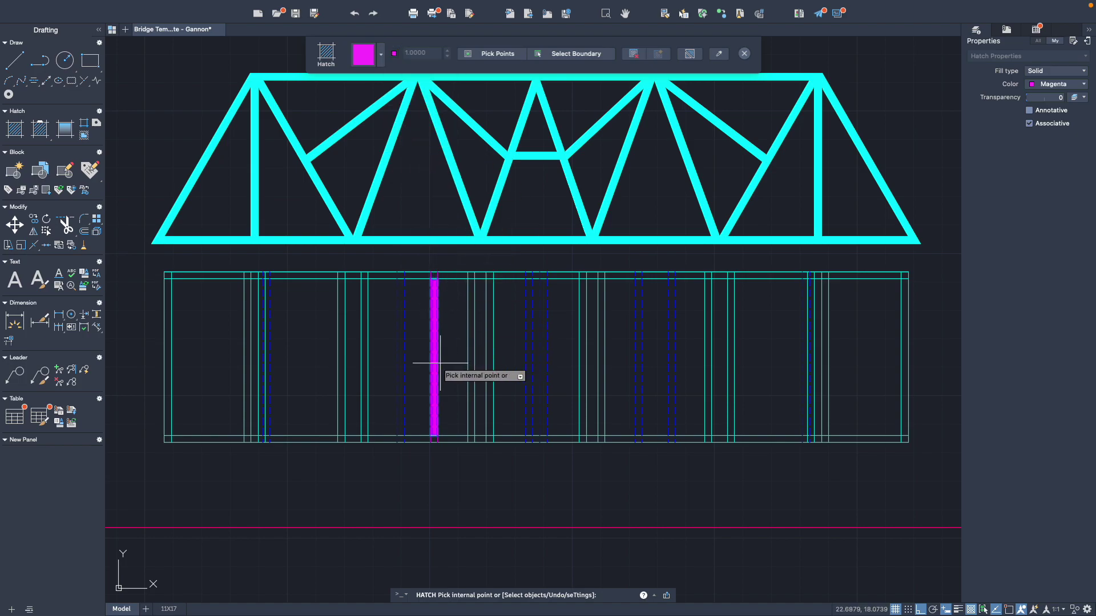
{"action": "key", "text": "Escape"}
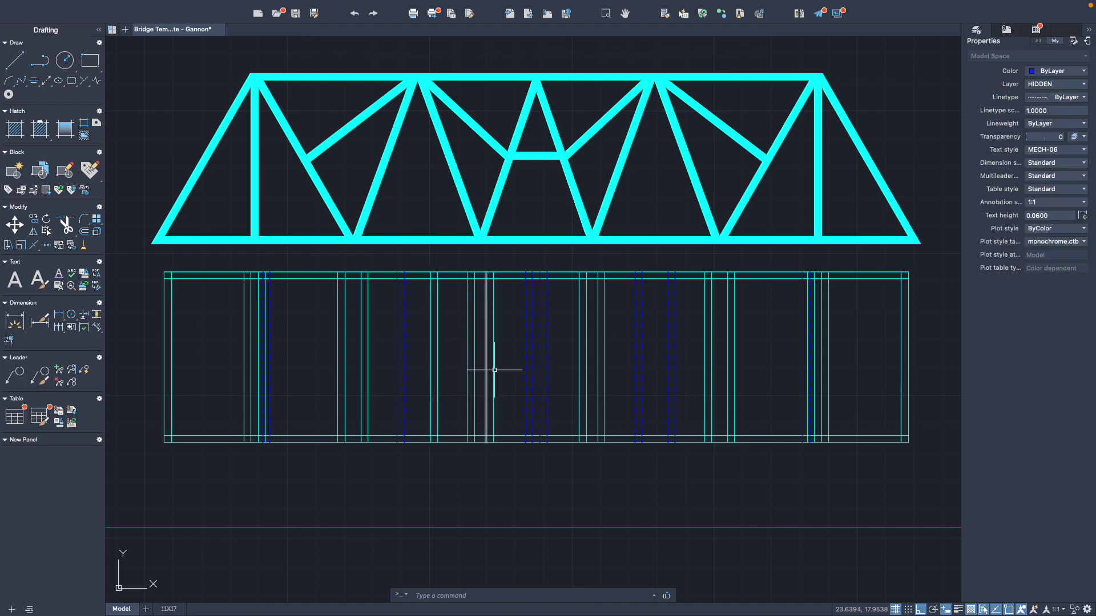
{"action": "scroll", "coordinate": [699, 424], "scroll_direction": "down", "scroll_amount": 2}
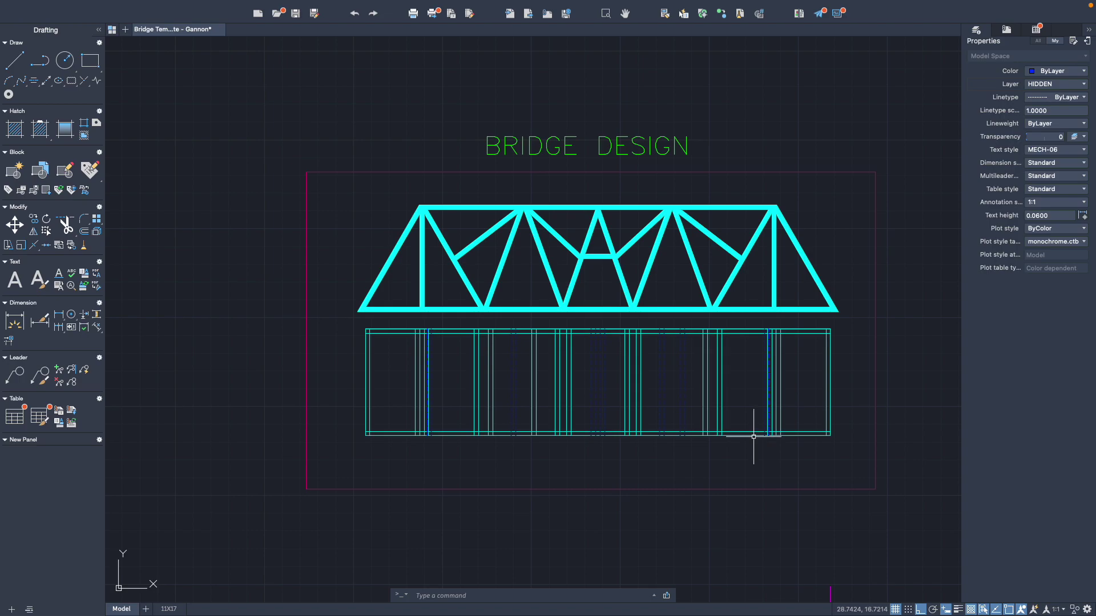